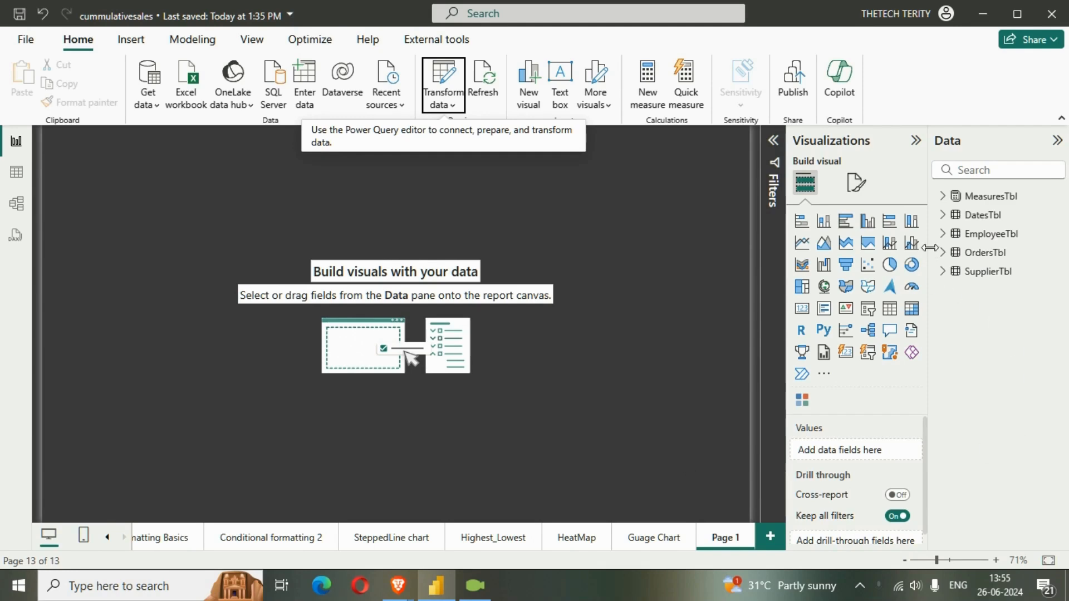
Step: Check the fields of OrdersTbl and open the report's data in the Power Query Editor
{"action": "left_click", "coordinate": [941, 253]}
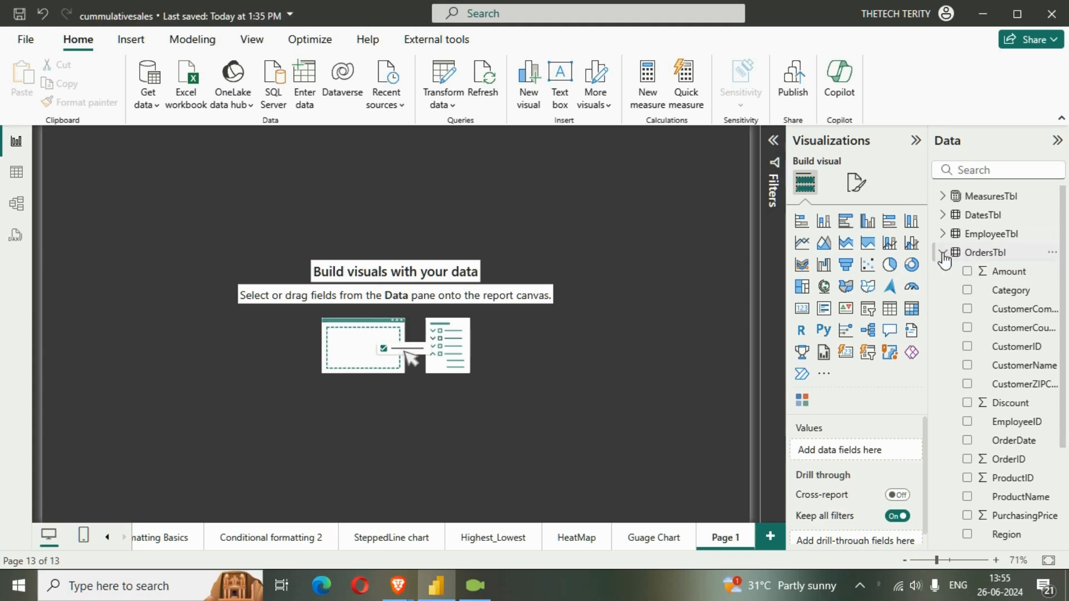
{"action": "left_click", "coordinate": [947, 254]}
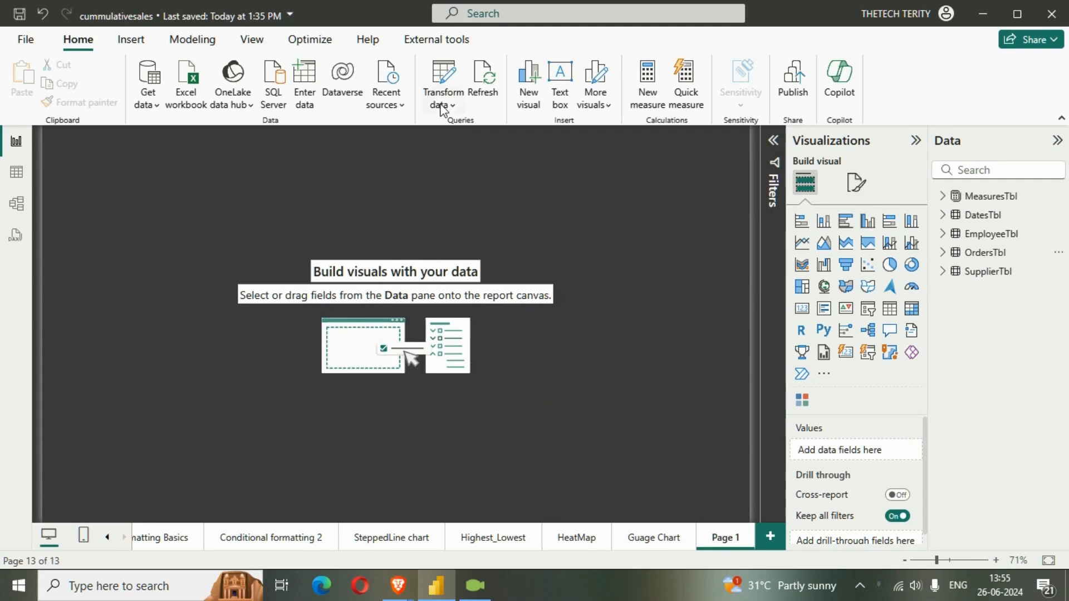
{"action": "left_click", "coordinate": [443, 101]}
{"action": "left_click", "coordinate": [463, 133]}
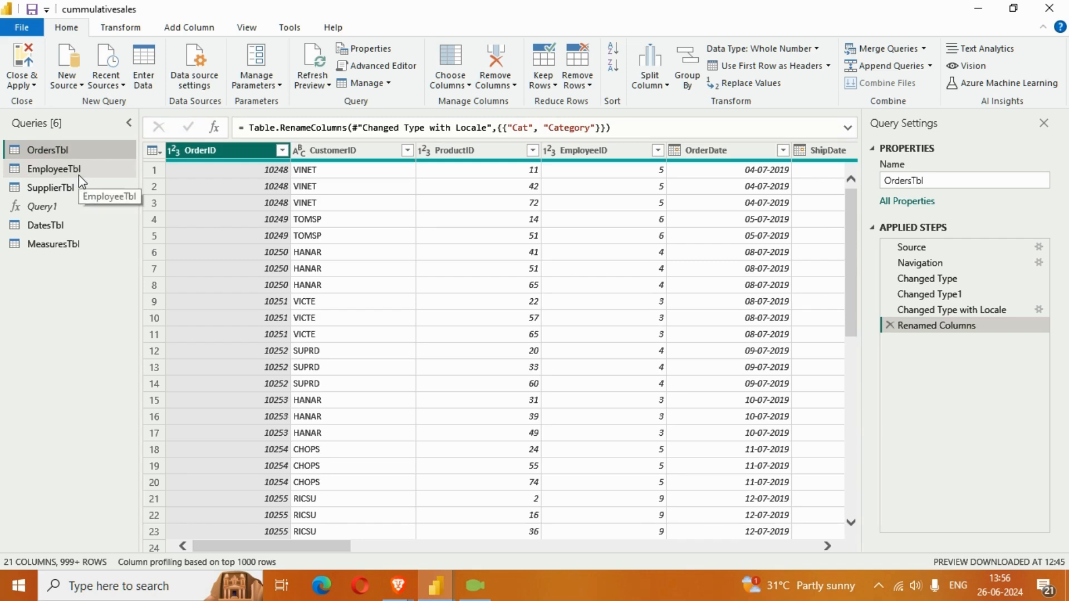
Step: Duplicate the OrdersTbl query and rename the copy HierarchyTbl1
{"action": "right_click", "coordinate": [41, 152]}
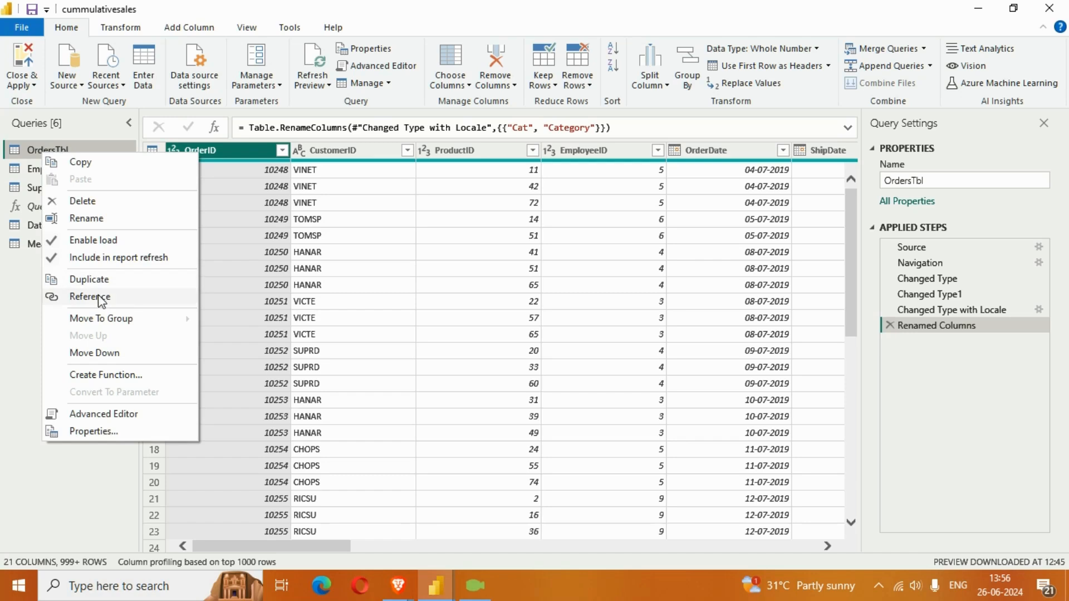
{"action": "left_click", "coordinate": [71, 282]}
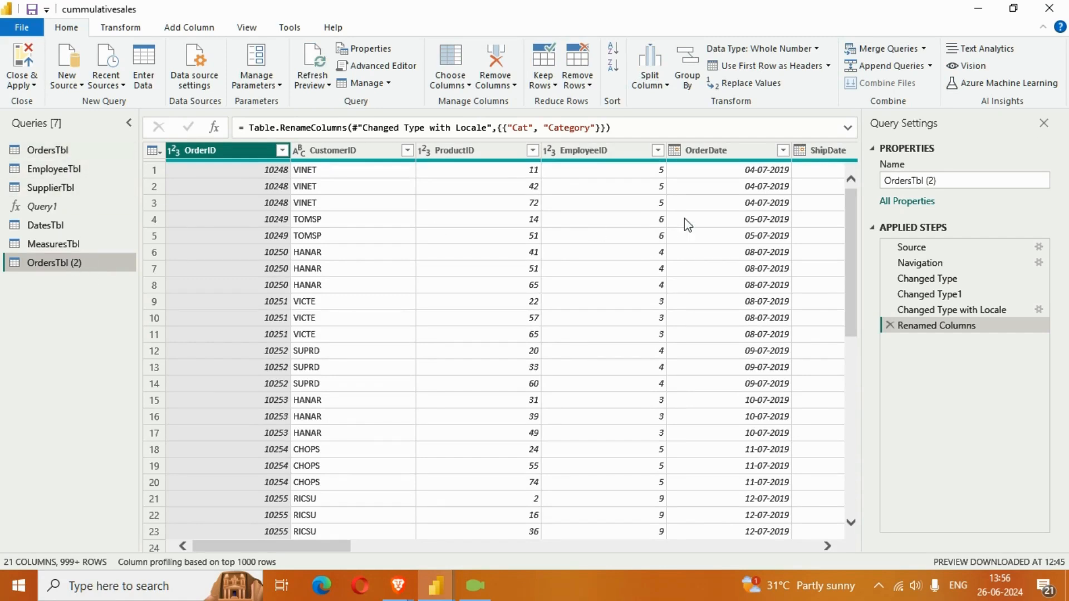
{"action": "left_click", "coordinate": [893, 181]}
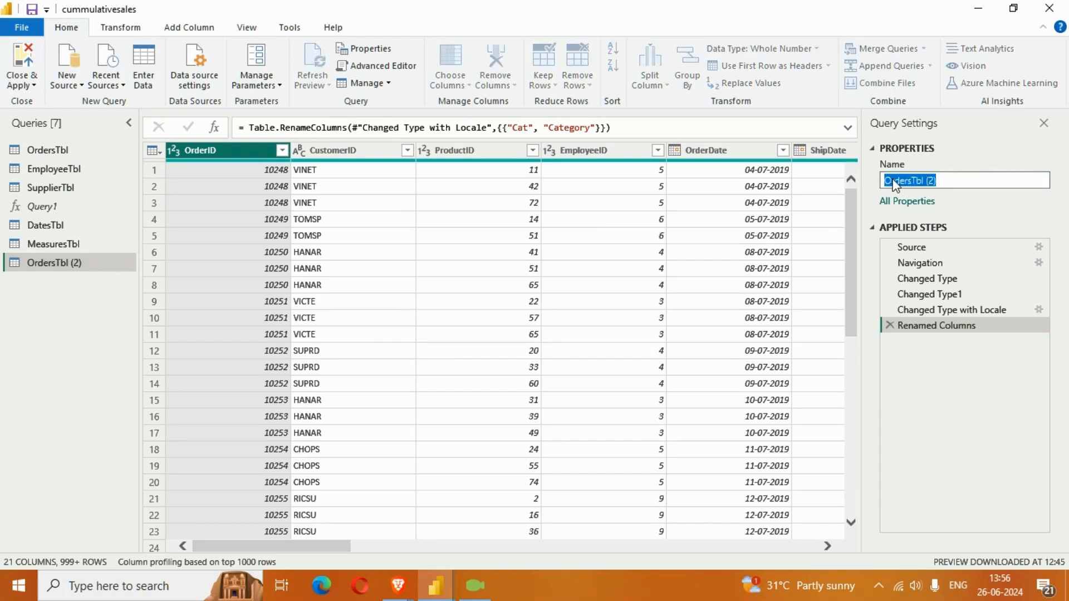
{"action": "type", "text": "Hierarchy"}
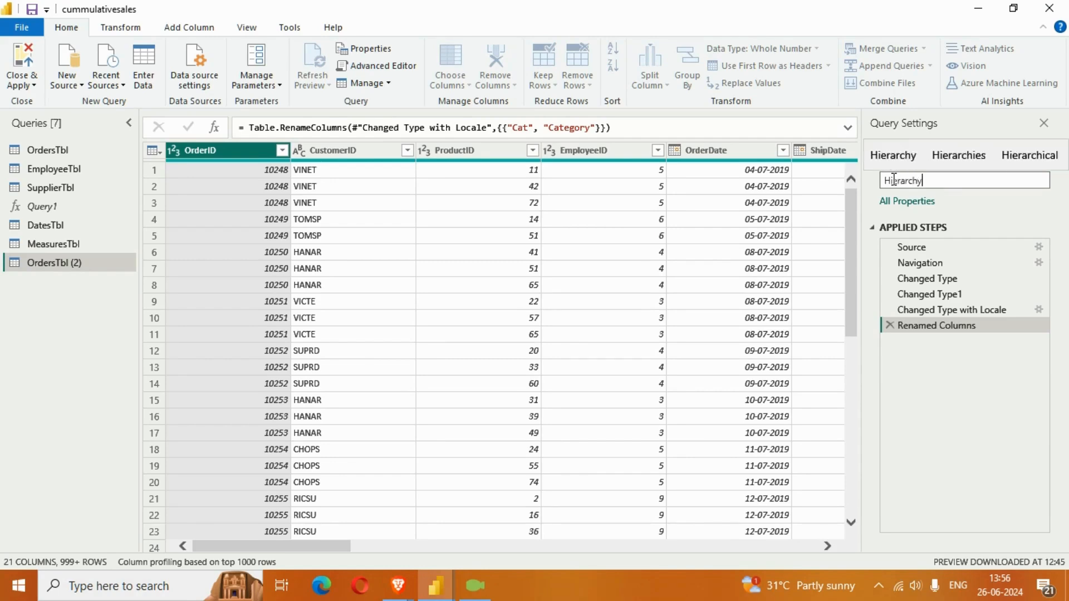
{"action": "type", "text": "Tbl1"}
{"action": "key", "text": "Return"}
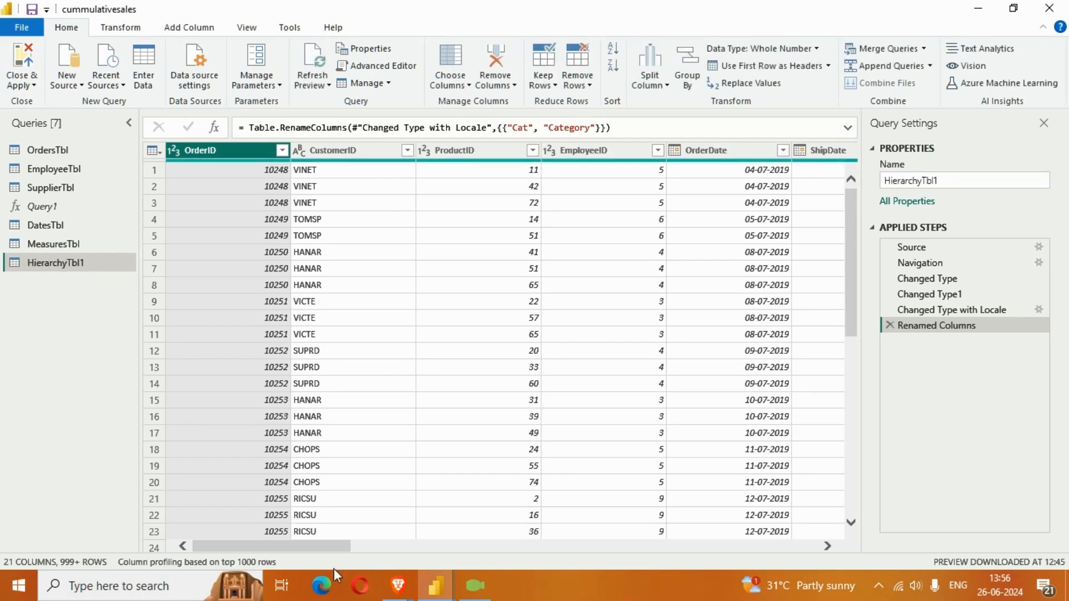
Step: Try selecting the OrderID, CustomerID, ProductID, EmployeeID, OrderDate and ShipDate columns together in HierarchyTbl1
{"action": "left_click_drag", "start_coordinate": [302, 546], "coordinate": [267, 526]}
{"action": "left_click", "coordinate": [346, 151], "text": "ctrl"}
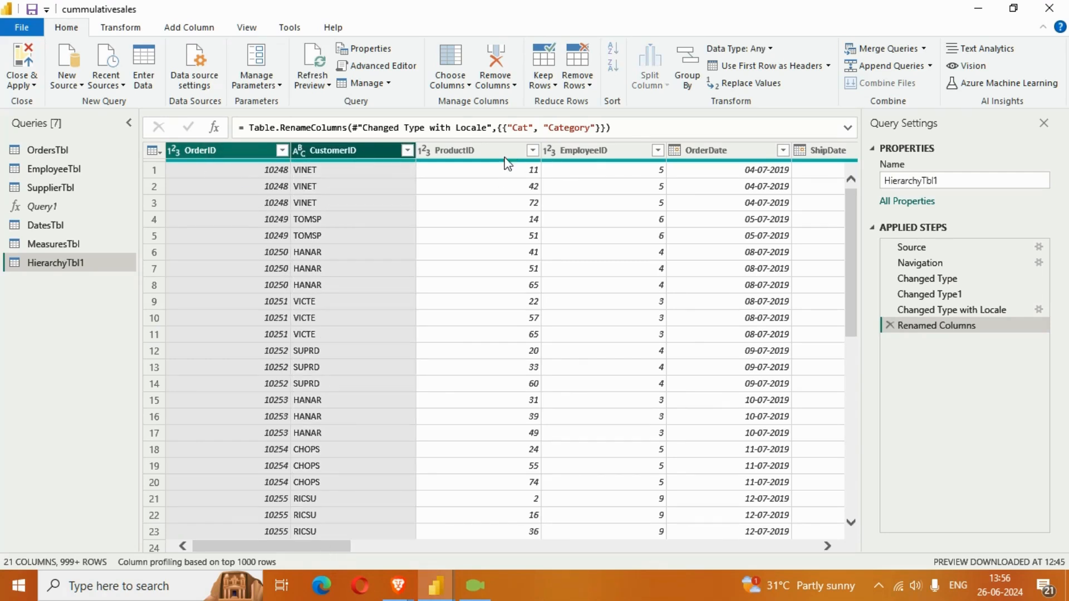
{"action": "left_click", "coordinate": [501, 153], "text": "ctrl"}
{"action": "left_click", "coordinate": [598, 155], "text": "ctrl"}
{"action": "left_click", "coordinate": [712, 154], "text": "ctrl"}
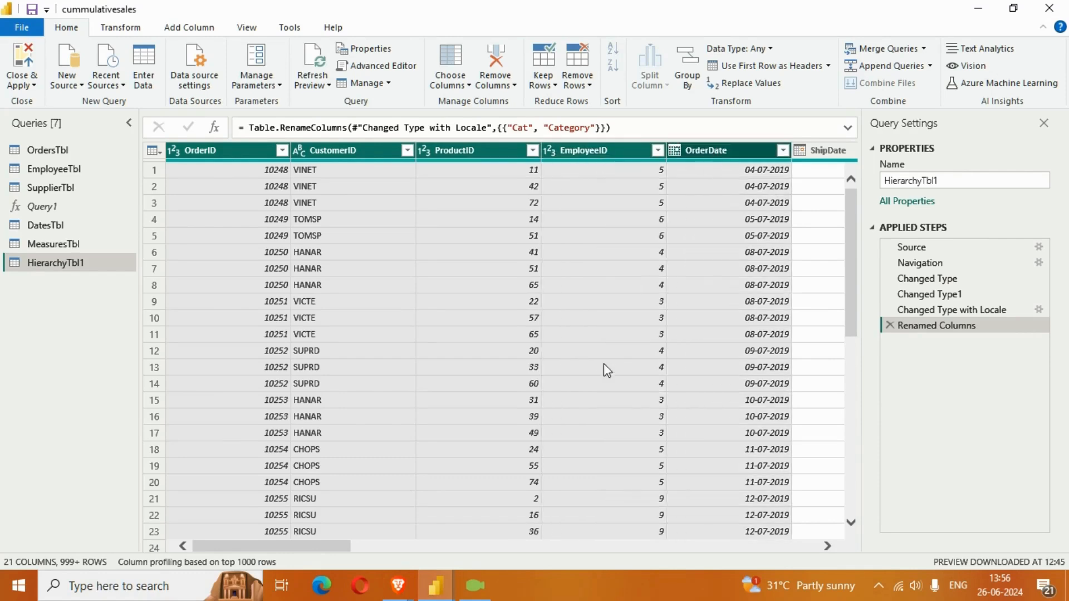
{"action": "left_click_drag", "start_coordinate": [332, 543], "coordinate": [444, 517]}
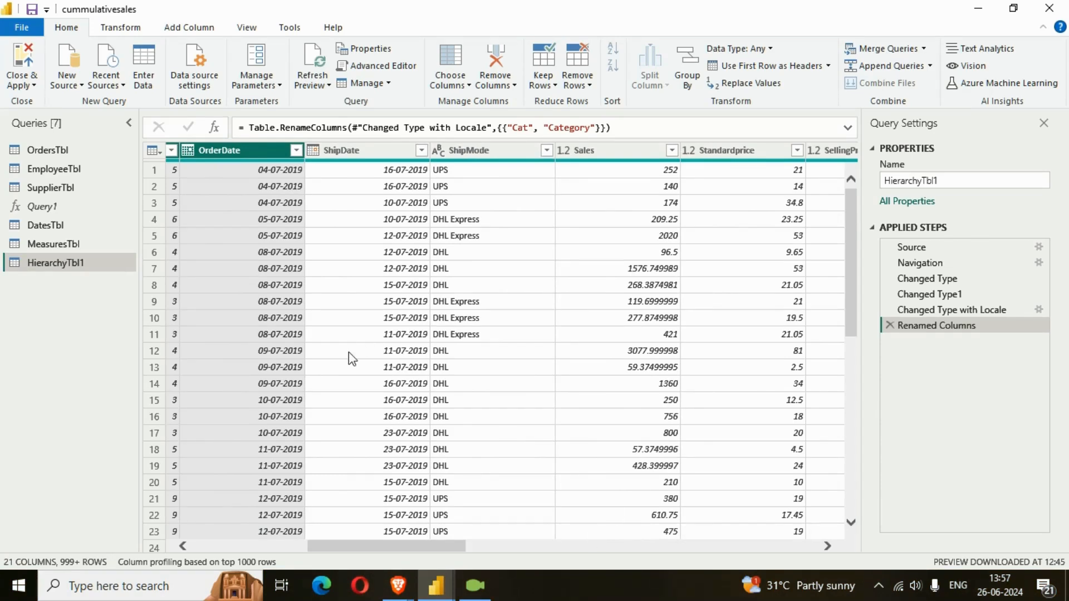
{"action": "mouse_move", "coordinate": [365, 551]}
{"action": "left_mouse_down"}
{"action": "mouse_move", "coordinate": [410, 549]}
{"action": "mouse_move", "coordinate": [351, 554]}
{"action": "left_mouse_up"}
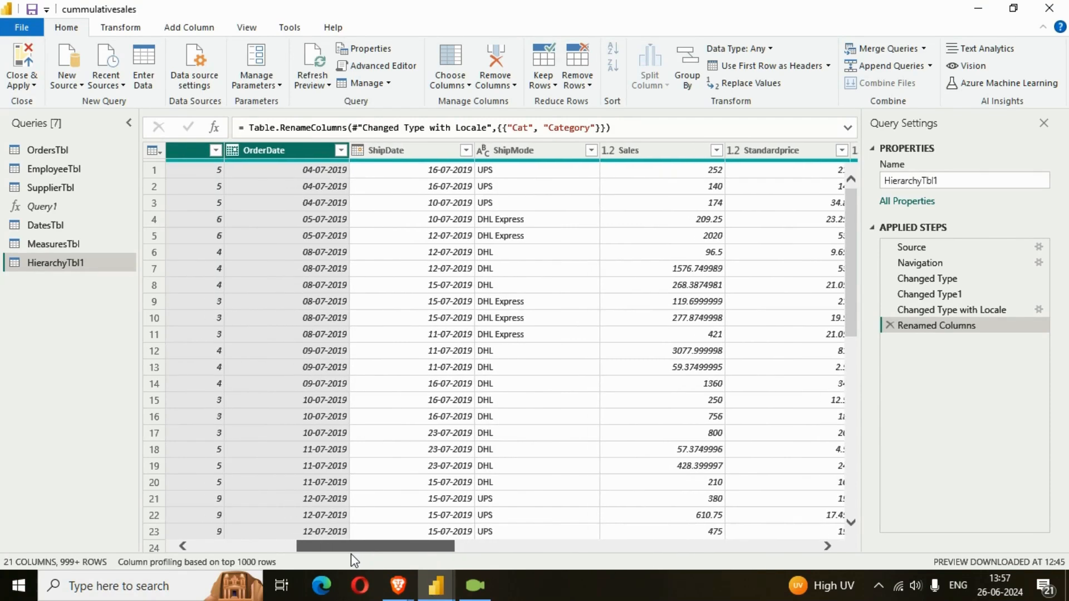
{"action": "left_click", "coordinate": [417, 152], "text": "ctrl"}
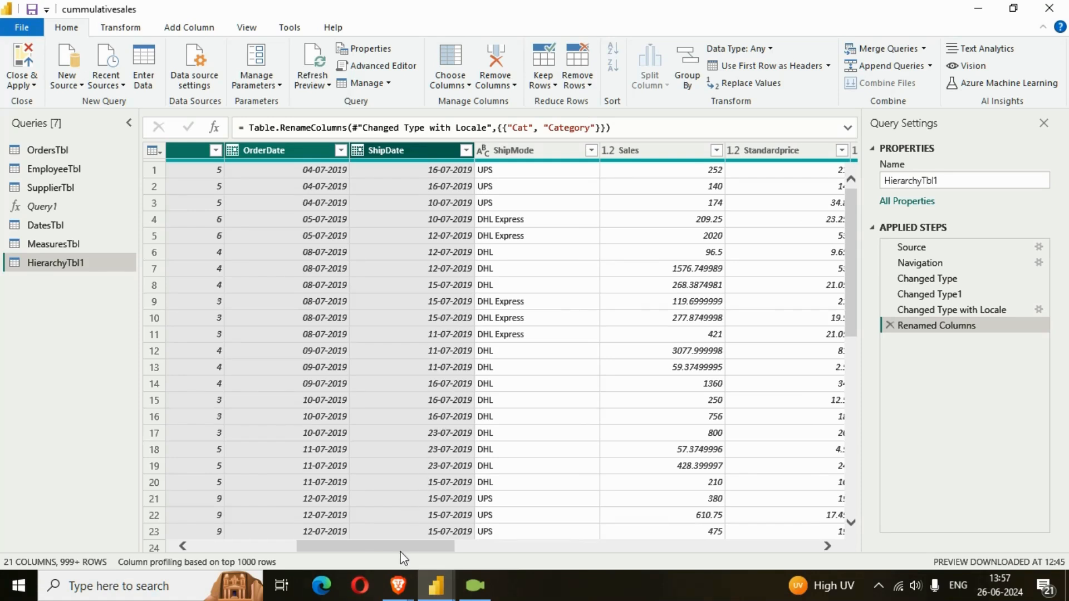
{"action": "left_click_drag", "start_coordinate": [404, 558], "coordinate": [501, 556]}
Step: Try selecting the Standardprice, SellingPrice, Discount, SupplierID, PurchasingPrice, CustomerZIPCode and CustomerCompany columns together
{"action": "left_click", "coordinate": [370, 149]}
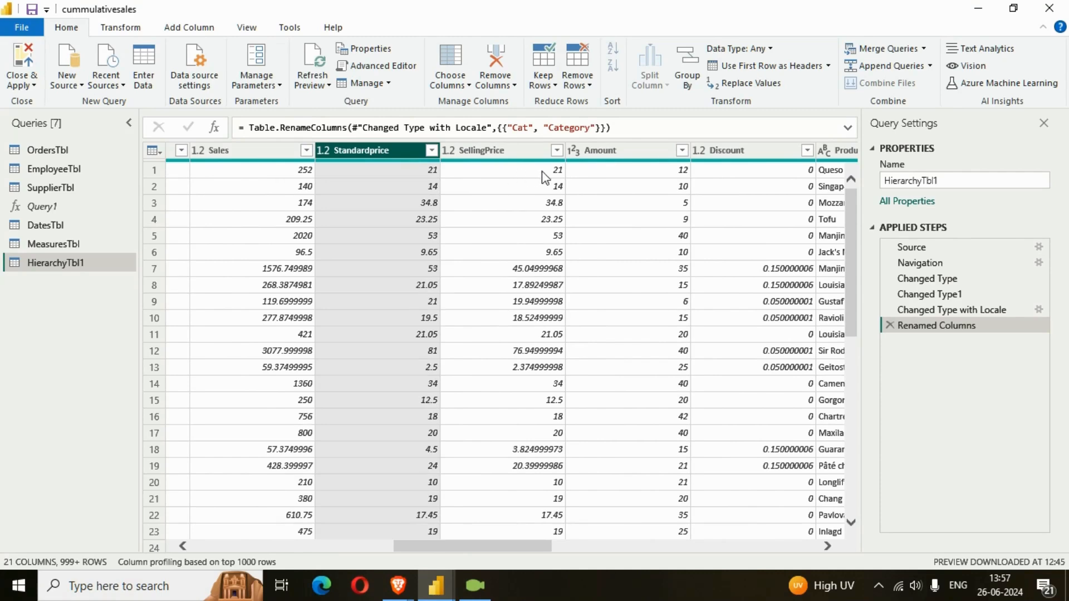
{"action": "left_click", "coordinate": [523, 151], "text": "ctrl"}
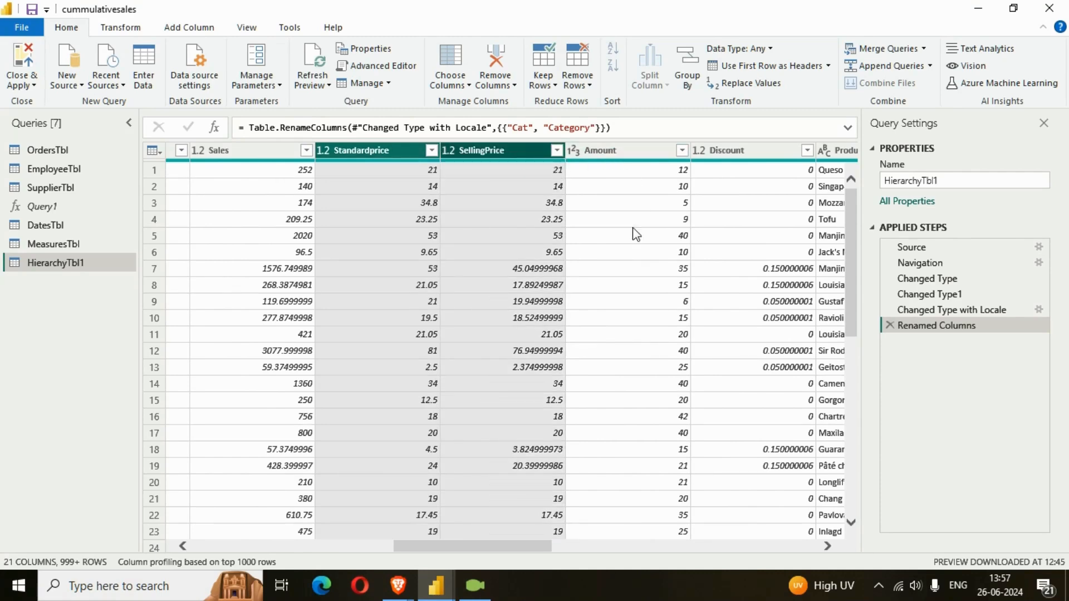
{"action": "left_click_drag", "start_coordinate": [507, 547], "coordinate": [554, 547]}
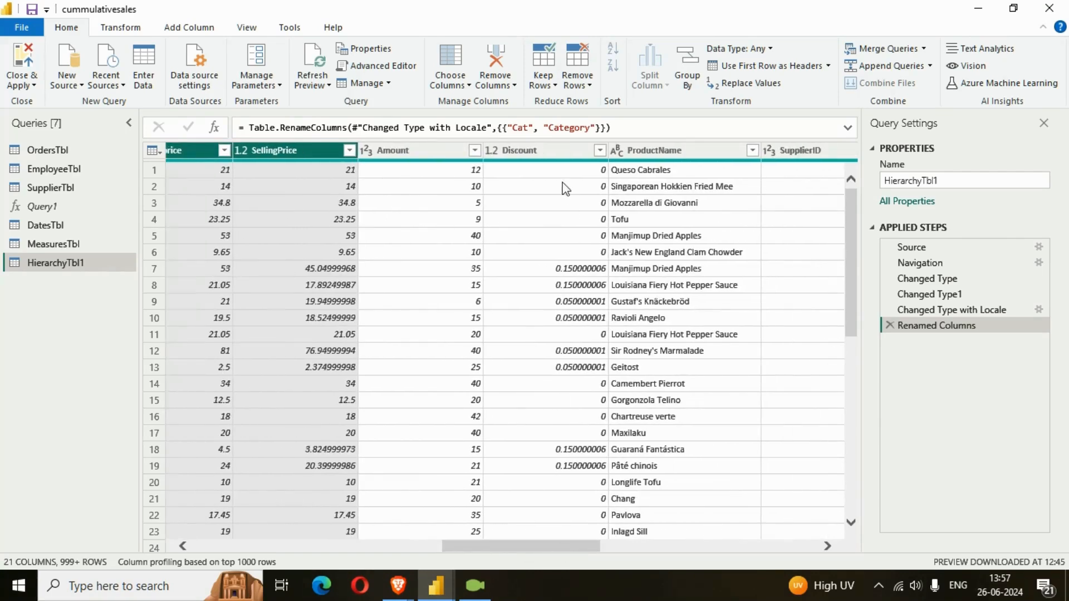
{"action": "left_click", "coordinate": [563, 156], "text": "ctrl"}
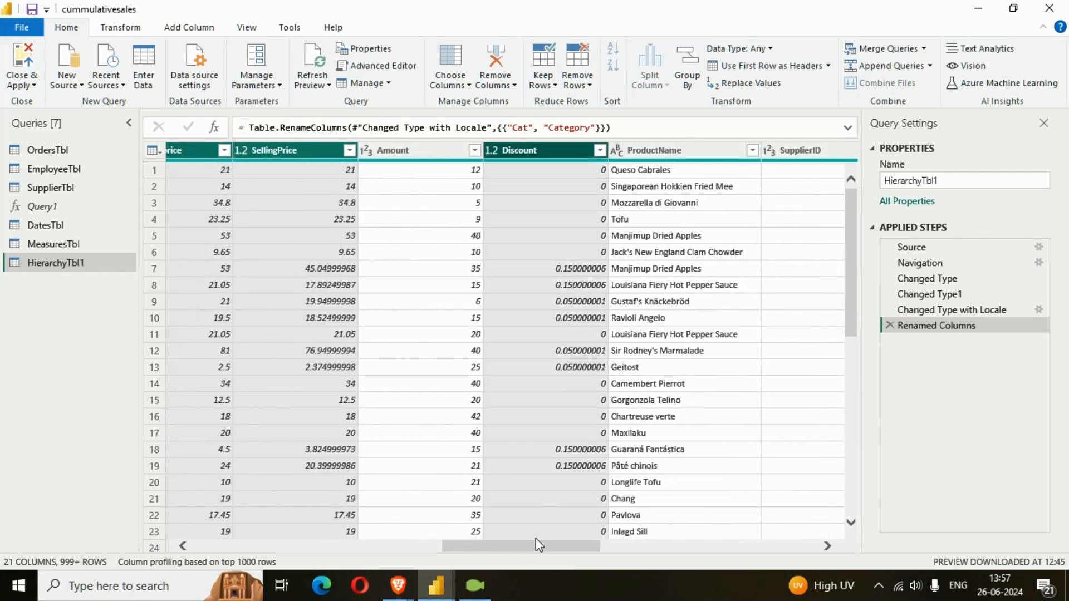
{"action": "left_click_drag", "start_coordinate": [535, 548], "coordinate": [705, 548]}
{"action": "left_click", "coordinate": [580, 150], "text": "ctrl"}
{"action": "left_click", "coordinate": [677, 153], "text": "ctrl"}
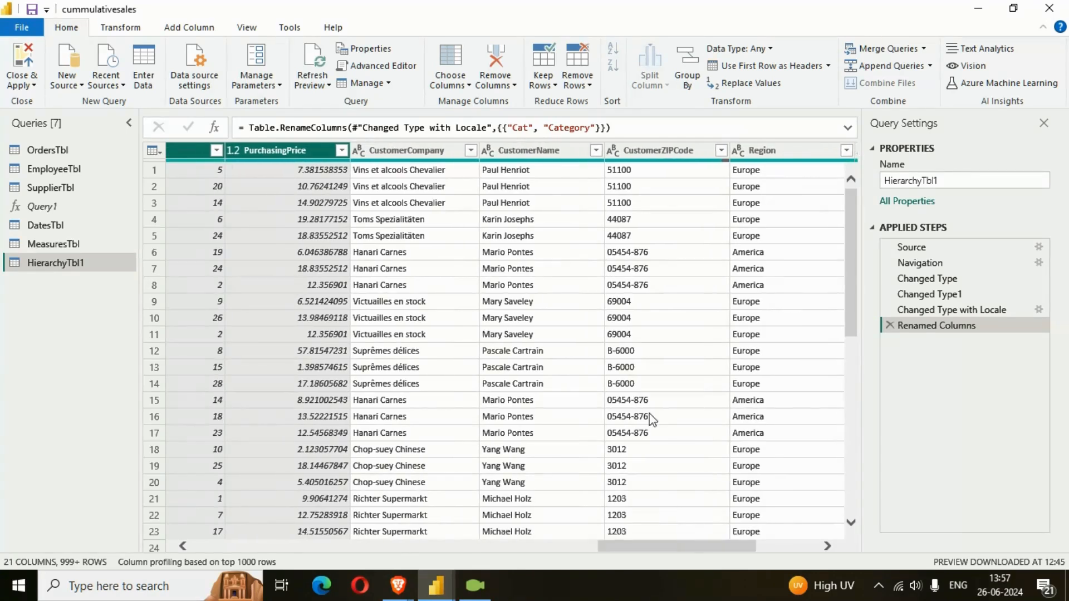
{"action": "left_click", "coordinate": [676, 156], "text": "ctrl"}
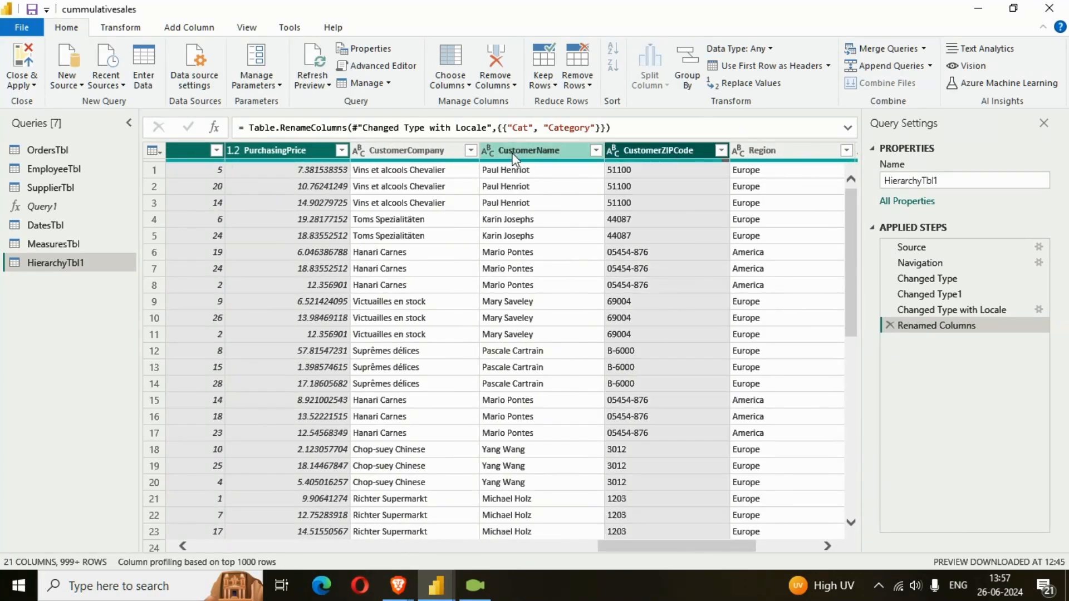
{"action": "left_click", "coordinate": [427, 149], "text": "ctrl"}
{"action": "left_click_drag", "start_coordinate": [653, 548], "coordinate": [715, 548]}
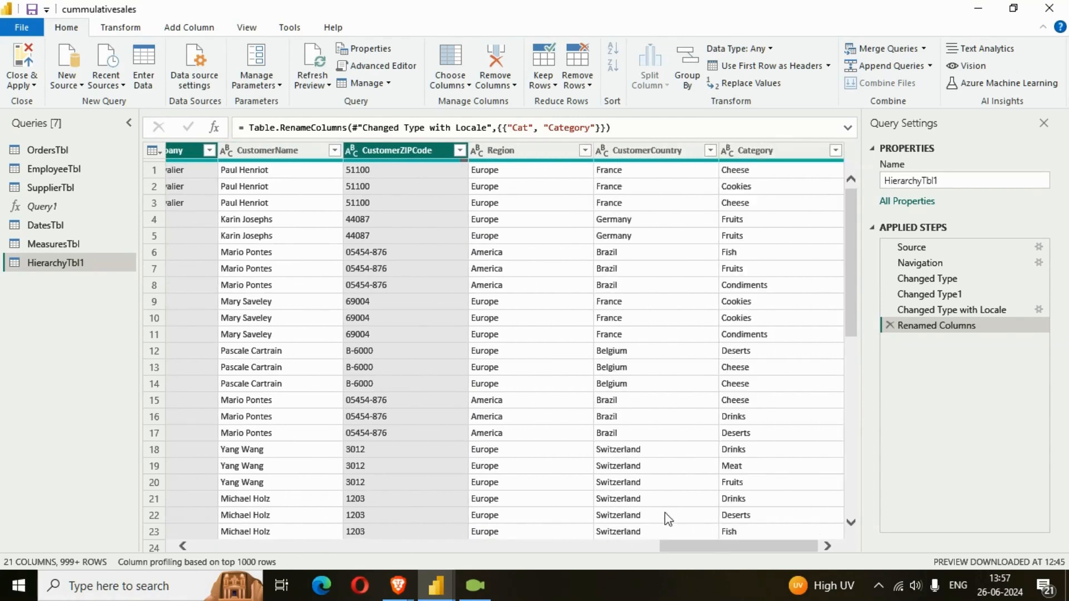
Step: Try removing all columns other than CustomerZIPCode, and delete the resulting Removed Other Columns step
{"action": "right_click", "coordinate": [385, 168]}
{"action": "right_click", "coordinate": [370, 149]}
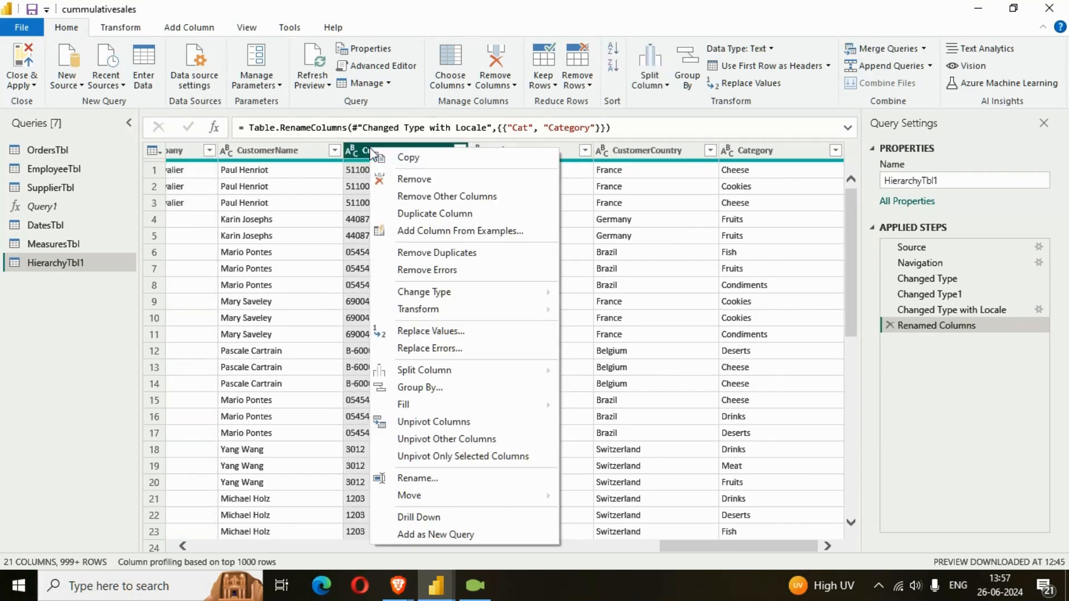
{"action": "left_click", "coordinate": [443, 198]}
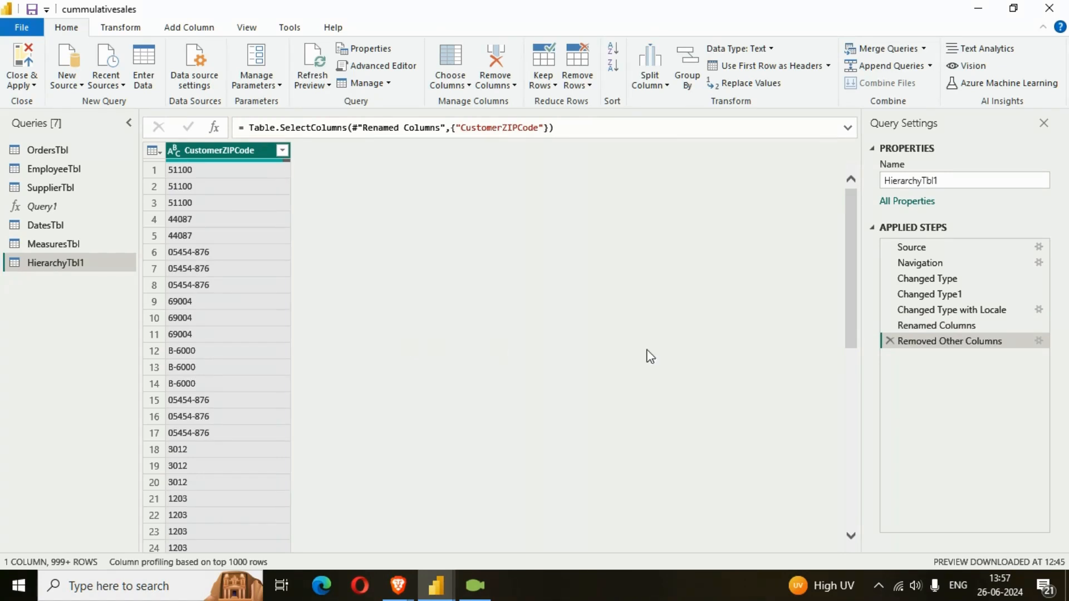
{"action": "left_click", "coordinate": [890, 342]}
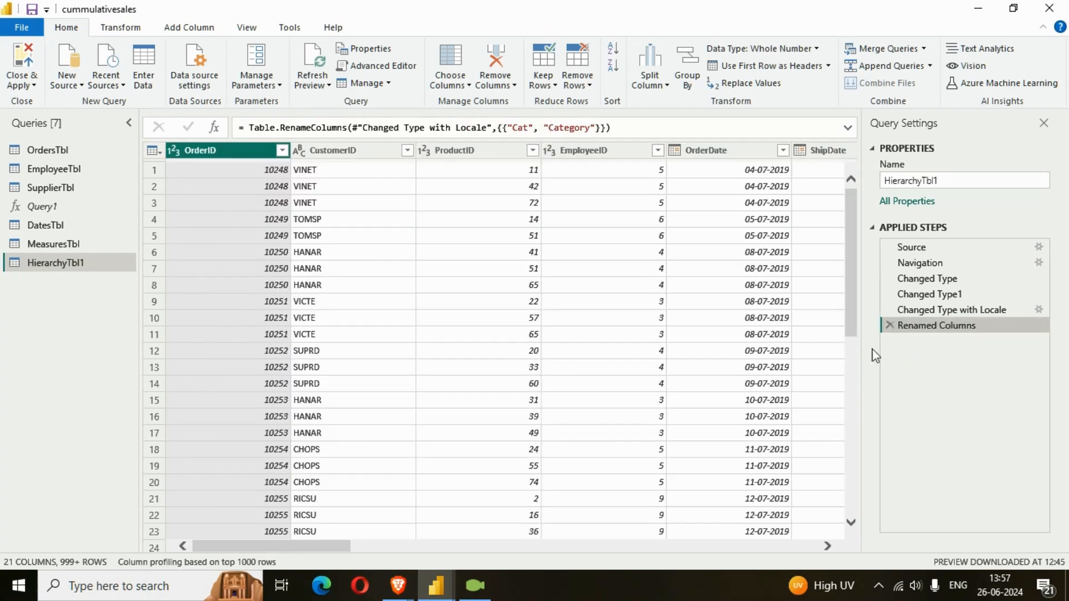
Step: Select the OrderID, CustomerID, ProductID, EmployeeID, OrderDate and ShipDate columns of HierarchyTbl1 together
{"action": "left_click_drag", "start_coordinate": [325, 546], "coordinate": [67, 469]}
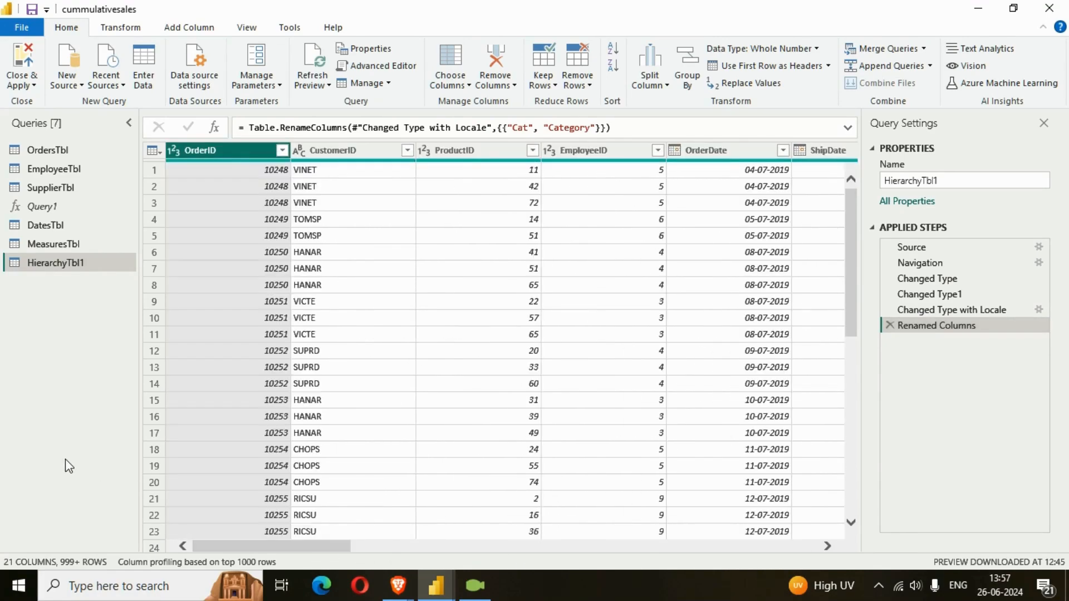
{"action": "left_click", "coordinate": [355, 151]}
{"action": "left_click", "coordinate": [192, 151], "text": "ctrl"}
{"action": "left_click", "coordinate": [467, 155], "text": "ctrl"}
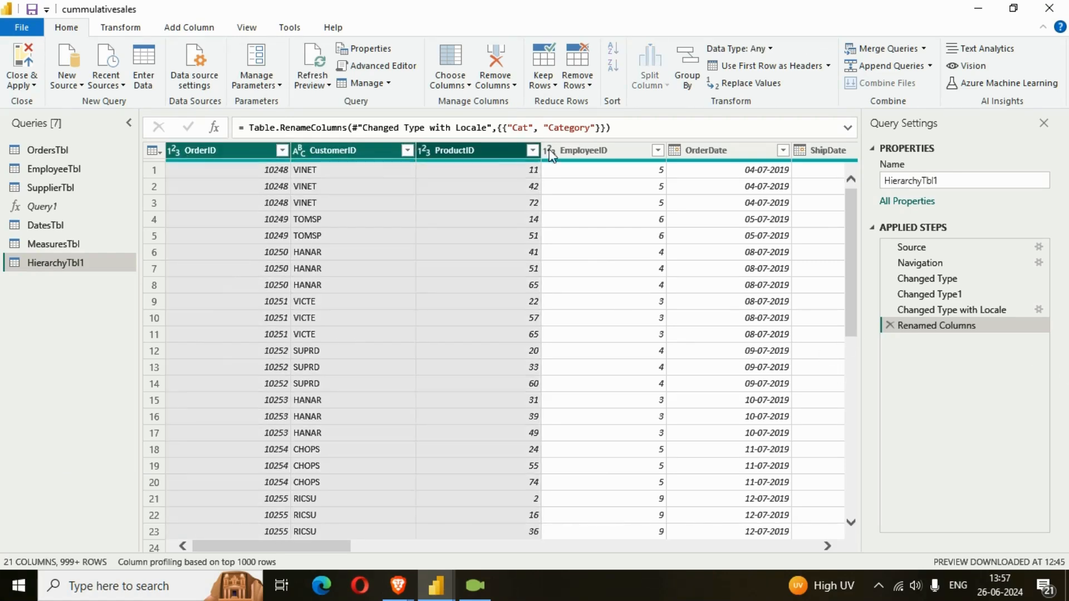
{"action": "left_click", "coordinate": [573, 156], "text": "ctrl"}
{"action": "left_click_drag", "start_coordinate": [286, 546], "coordinate": [374, 521]}
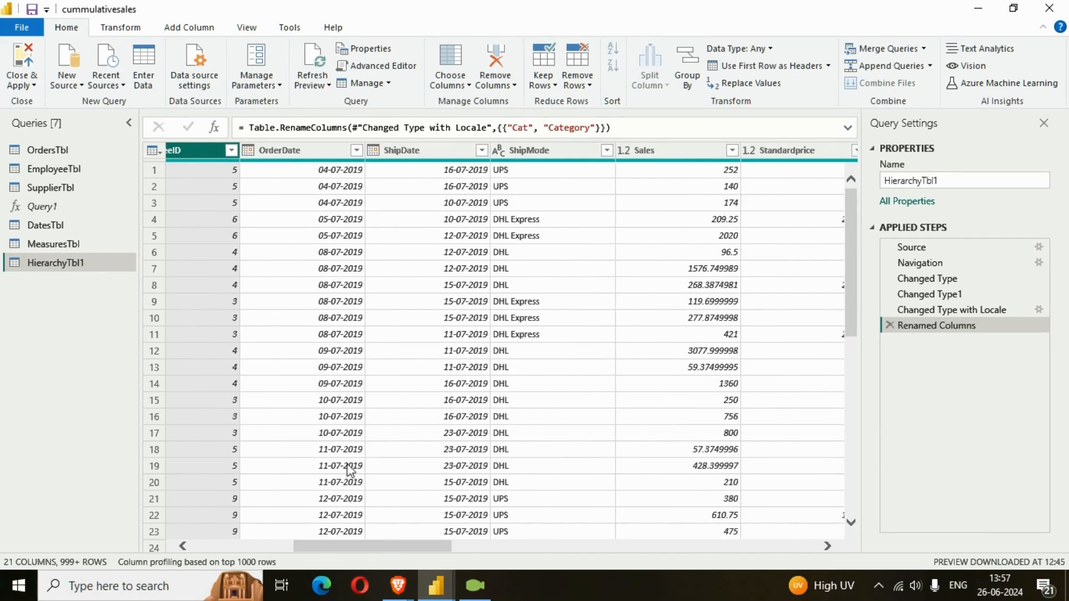
{"action": "left_click", "coordinate": [322, 149], "text": "ctrl"}
{"action": "left_click", "coordinate": [423, 147], "text": "ctrl"}
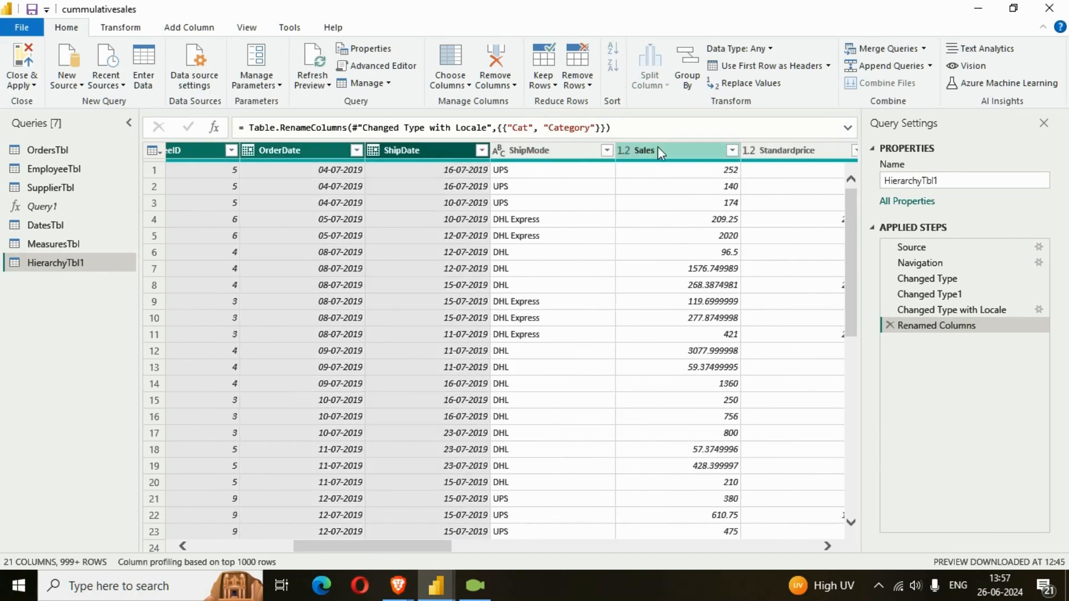
Step: Add the Standardprice, SellingPrice, Discount, SupplierID and PurchasingPrice columns to the multi-column selection
{"action": "left_click_drag", "start_coordinate": [413, 548], "coordinate": [468, 549]}
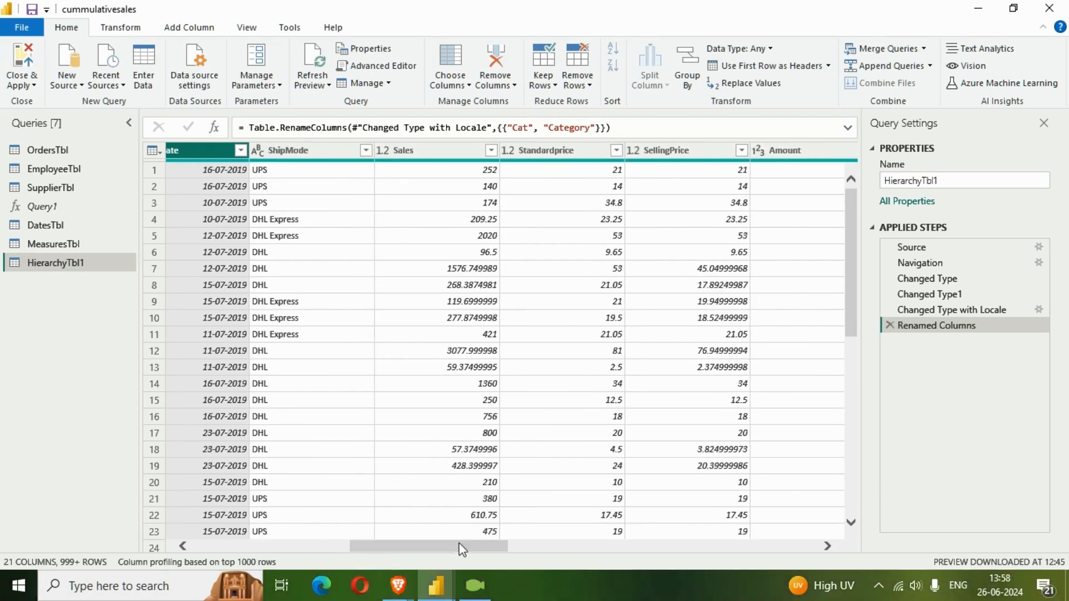
{"action": "left_click", "coordinate": [576, 150], "text": "ctrl"}
{"action": "left_click", "coordinate": [641, 151], "text": "ctrl"}
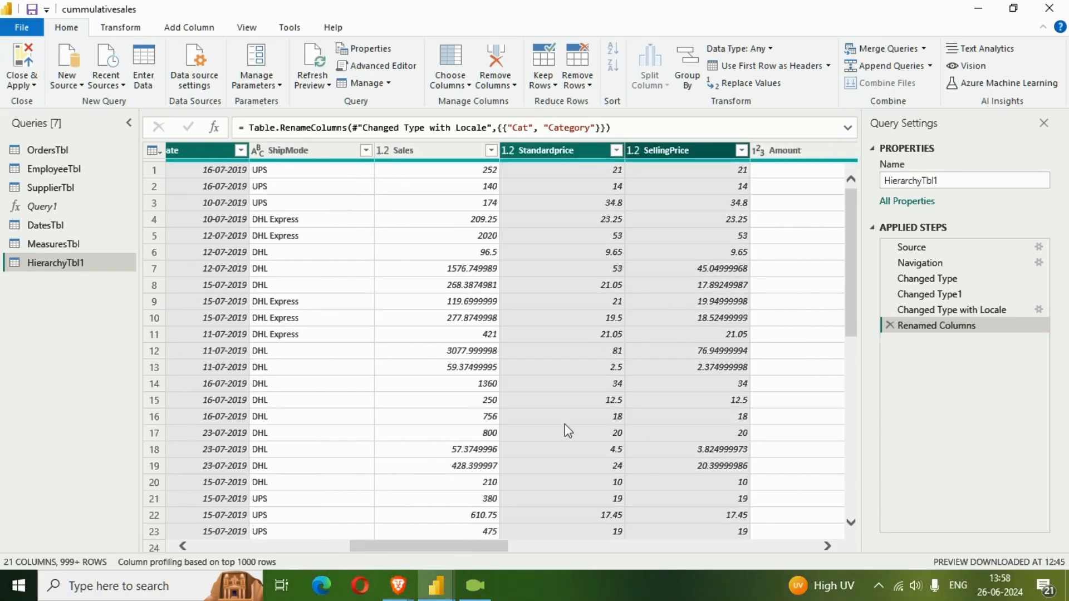
{"action": "left_click_drag", "start_coordinate": [473, 548], "coordinate": [574, 548]}
{"action": "left_click", "coordinate": [652, 154], "text": "ctrl"}
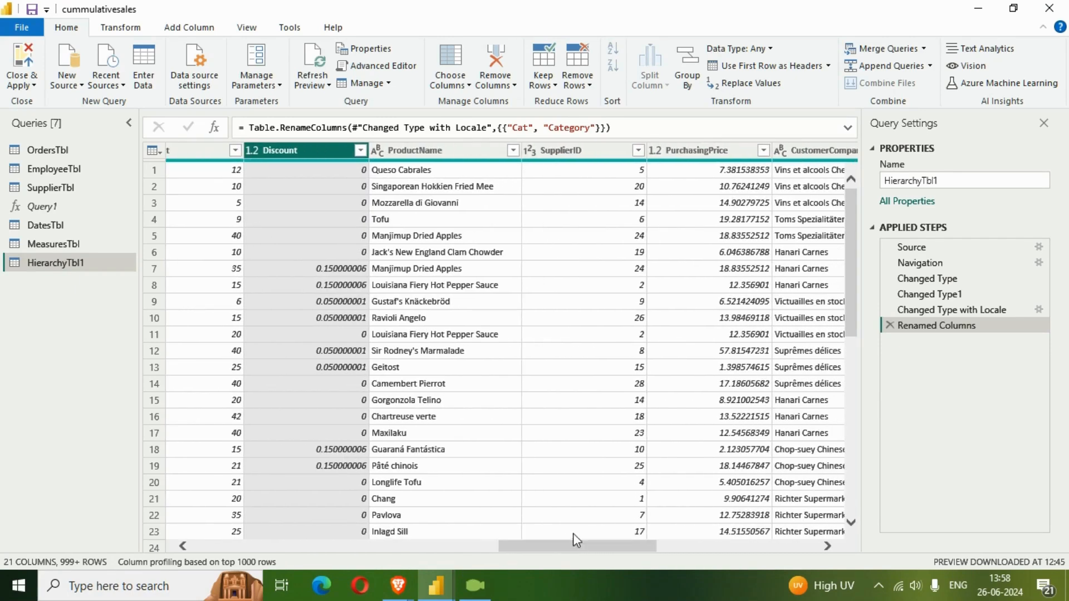
{"action": "left_click", "coordinate": [604, 152], "text": "ctrl"}
{"action": "left_click", "coordinate": [703, 153], "text": "ctrl"}
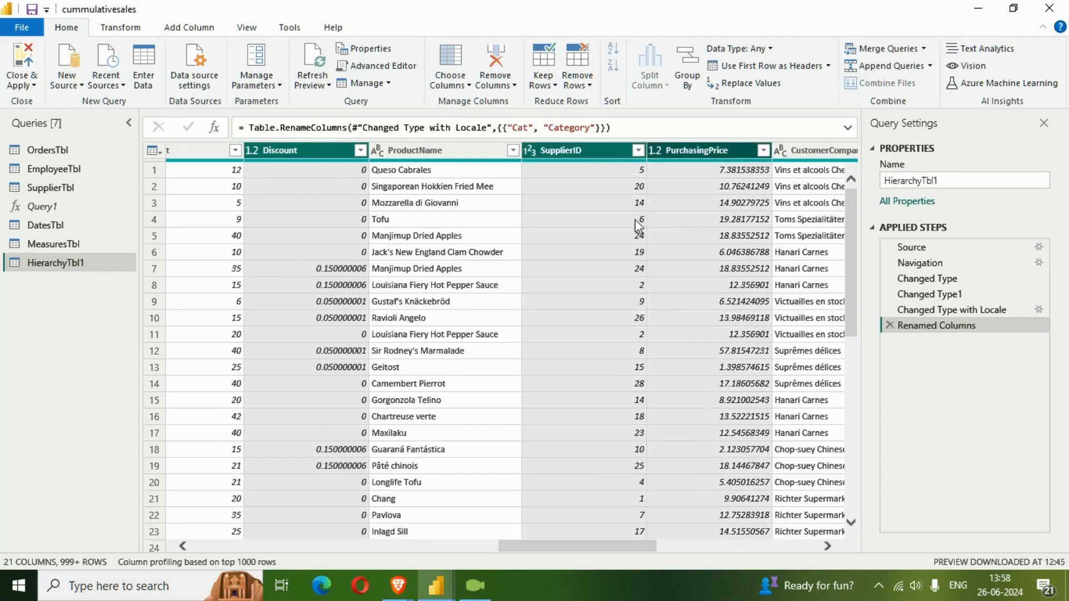
Step: Add the CustomerZIPCode and CustomerCompany columns to the selection and remove all the selected columns from HierarchyTbl1
{"action": "left_click_drag", "start_coordinate": [591, 546], "coordinate": [682, 546]}
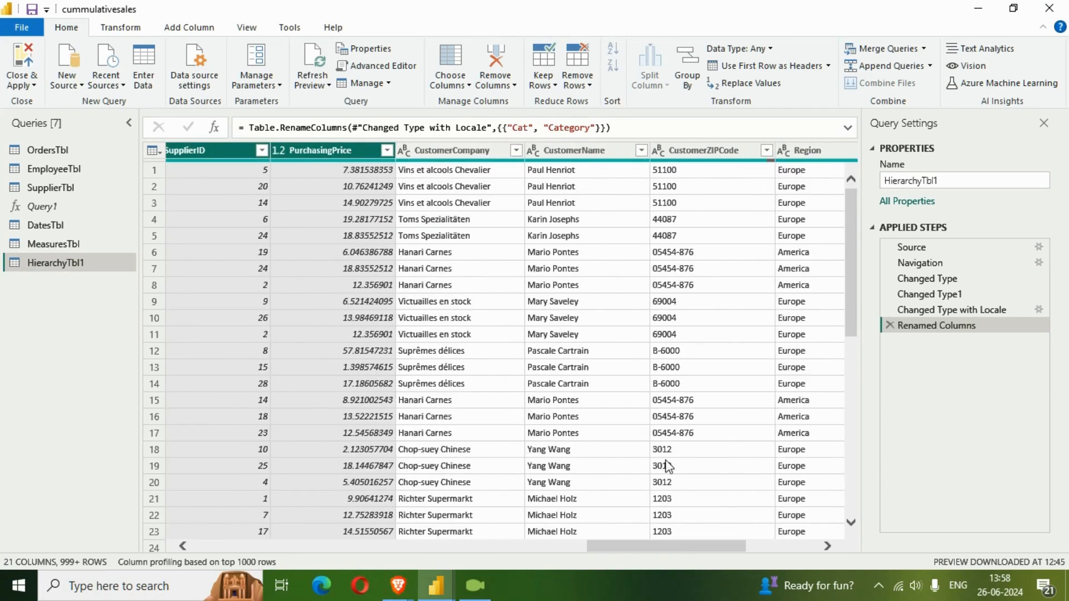
{"action": "left_click", "coordinate": [706, 155], "text": "ctrl"}
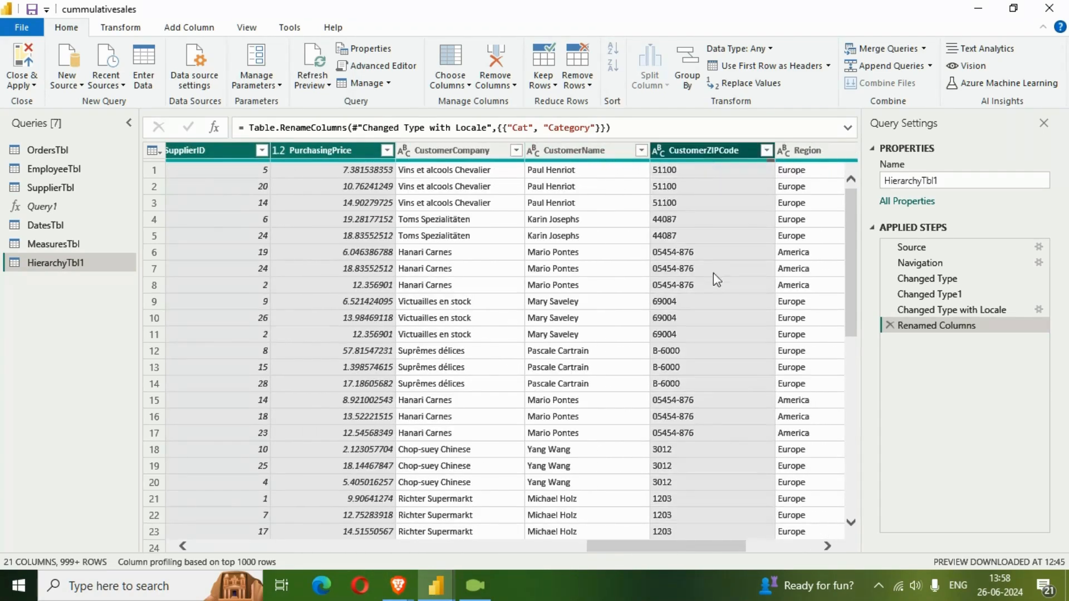
{"action": "left_click_drag", "start_coordinate": [701, 551], "coordinate": [742, 539]}
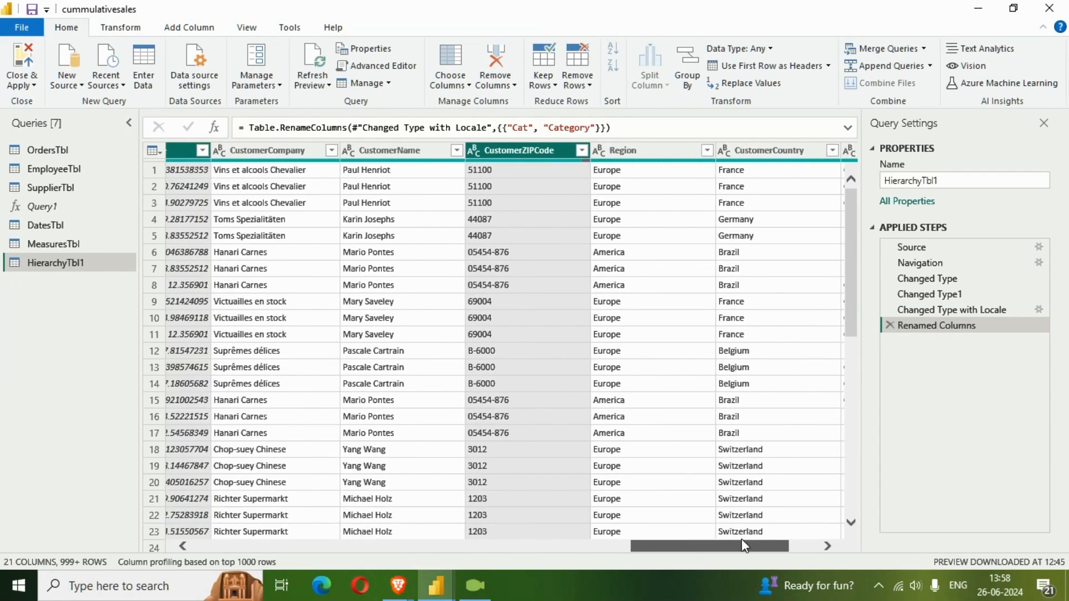
{"action": "left_click", "coordinate": [284, 149], "text": "ctrl"}
{"action": "left_click_drag", "start_coordinate": [703, 546], "coordinate": [731, 545]}
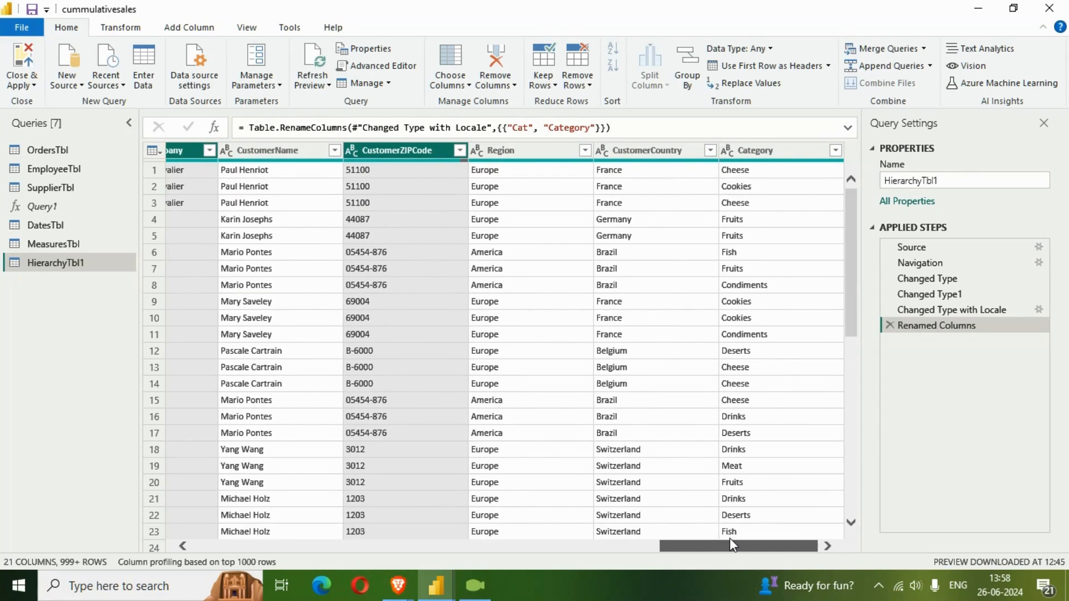
{"action": "right_click", "coordinate": [393, 158]}
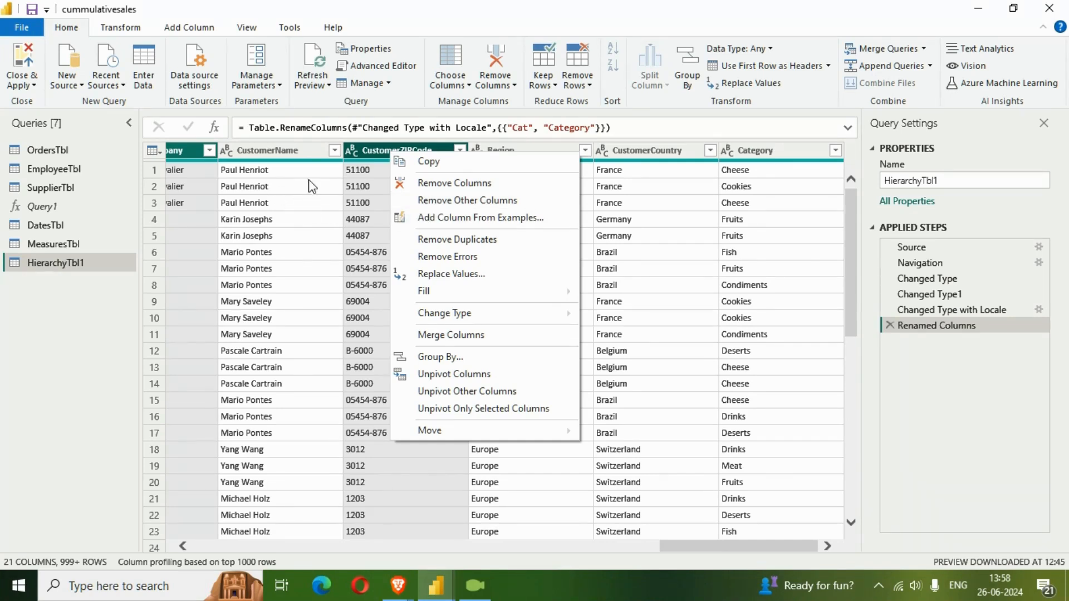
{"action": "left_click", "coordinate": [428, 186]}
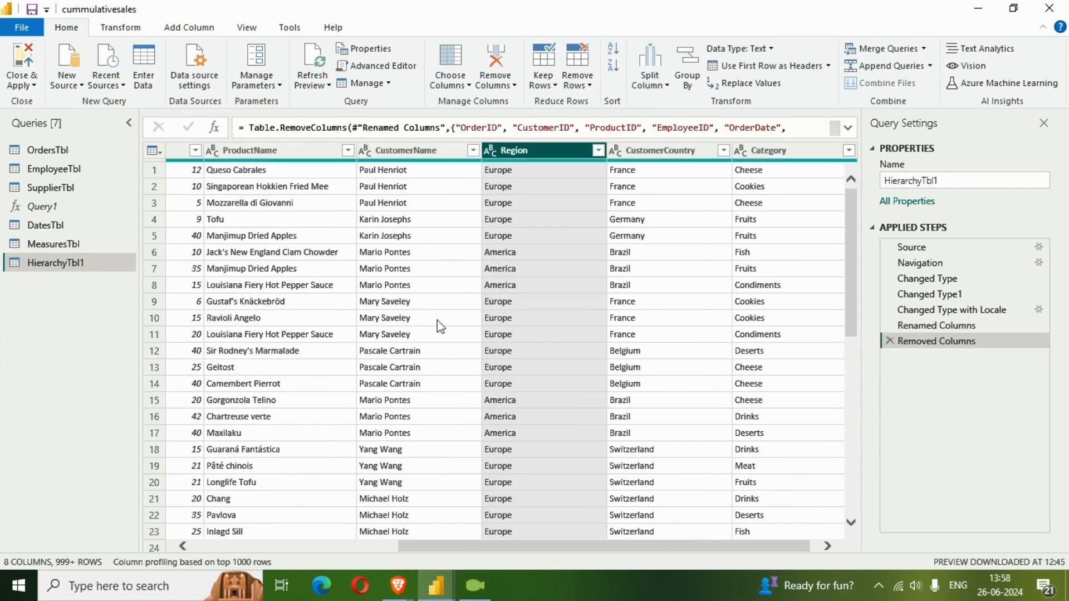
Step: Add an index column starting from 0 to HierarchyTbl1
{"action": "left_click_drag", "start_coordinate": [453, 549], "coordinate": [233, 559]}
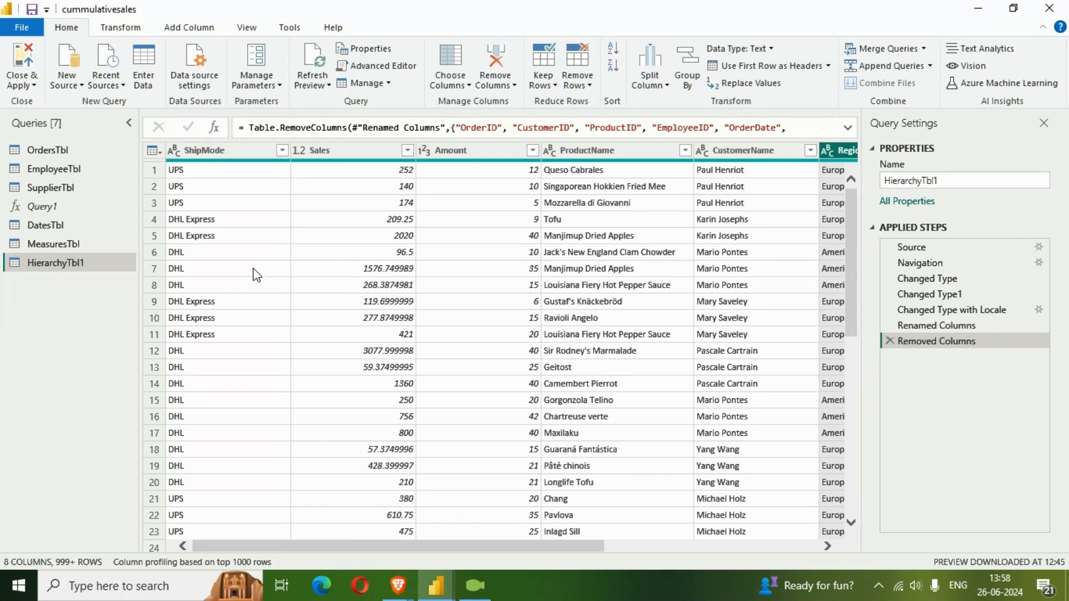
{"action": "left_click", "coordinate": [186, 30]}
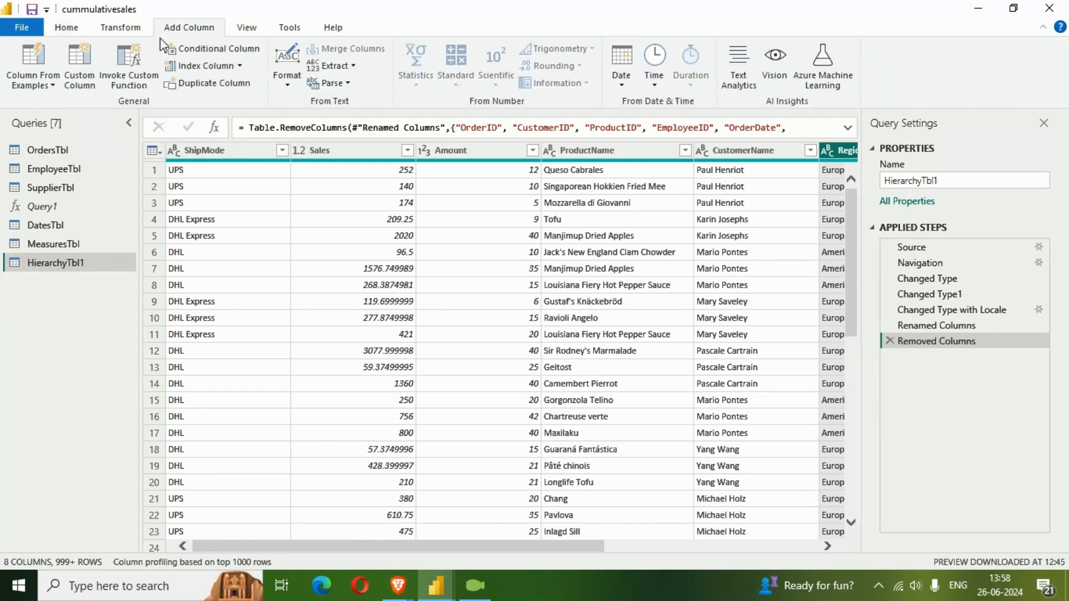
{"action": "left_click", "coordinate": [241, 67]}
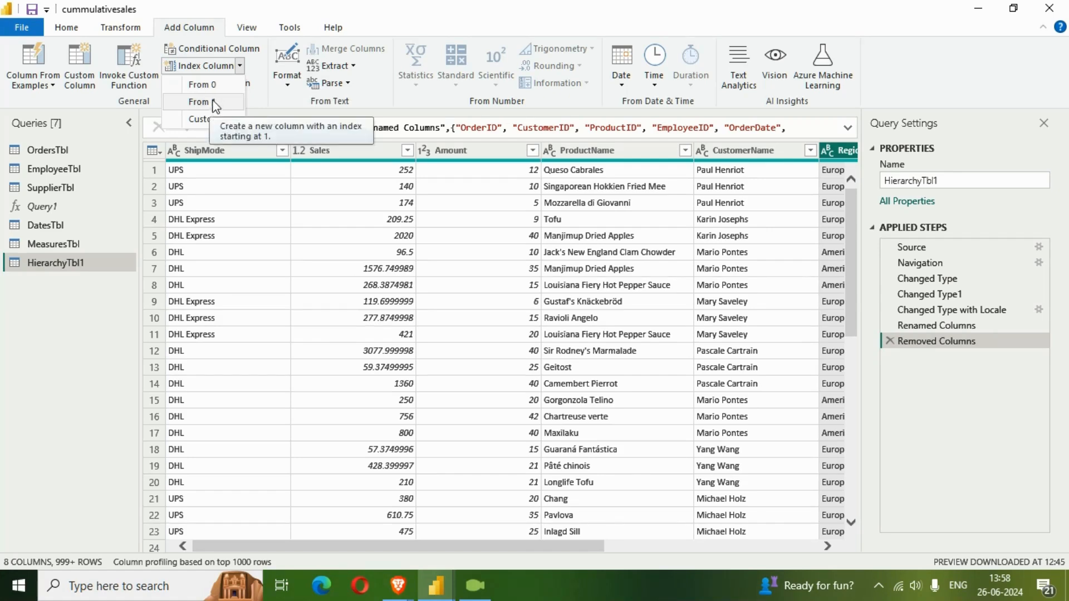
{"action": "left_click", "coordinate": [216, 87]}
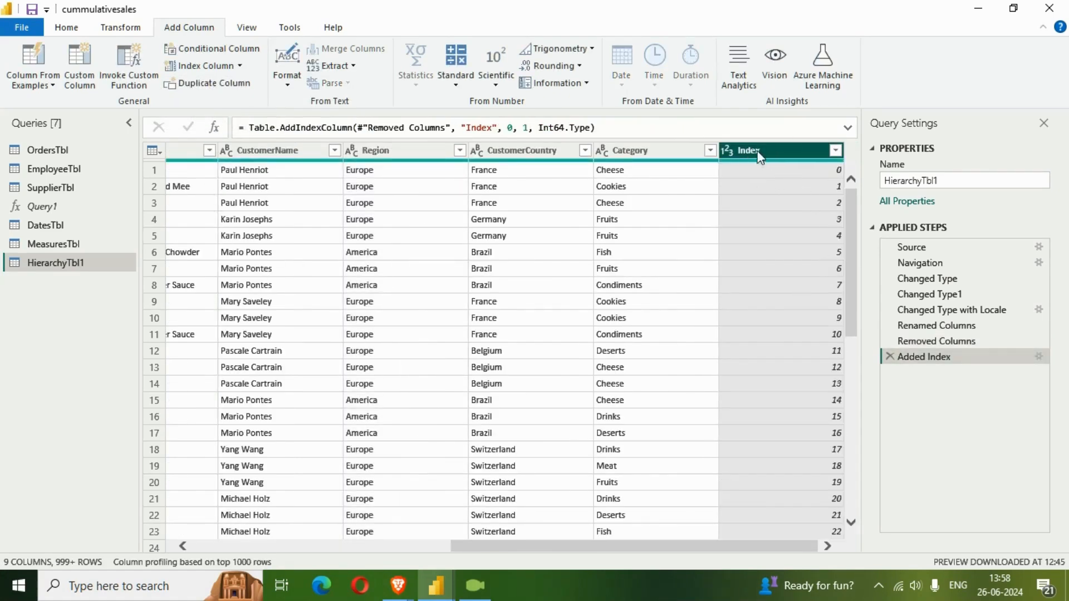
Step: Move the Index column to the front of the table, followed by the Sales and Amount columns ahead of ShipMode
{"action": "left_click_drag", "start_coordinate": [771, 148], "coordinate": [14, 130]}
{"action": "left_click_drag", "start_coordinate": [477, 151], "coordinate": [363, 146]}
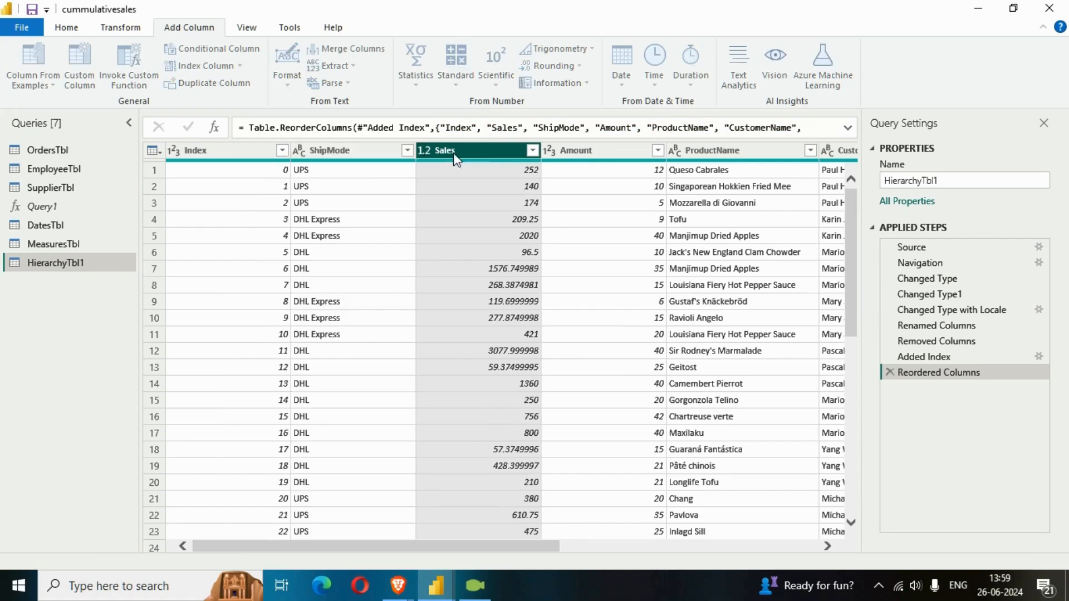
{"action": "left_click_drag", "start_coordinate": [616, 158], "coordinate": [495, 162]}
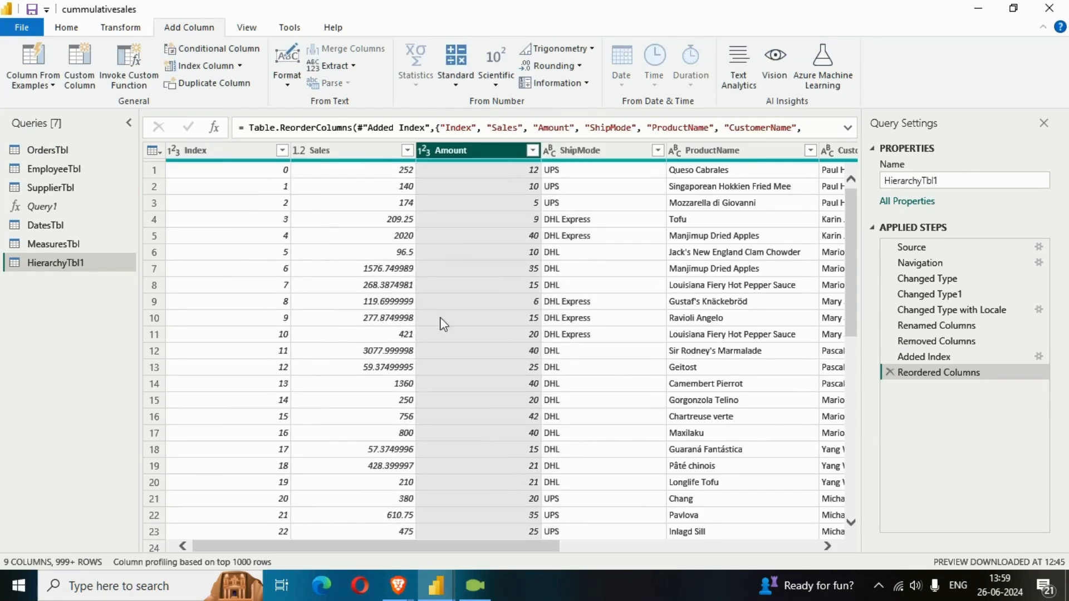
Step: Unpivot all columns of HierarchyTbl1 other than Index, Sales and Amount
{"action": "left_click_drag", "start_coordinate": [413, 552], "coordinate": [294, 447]}
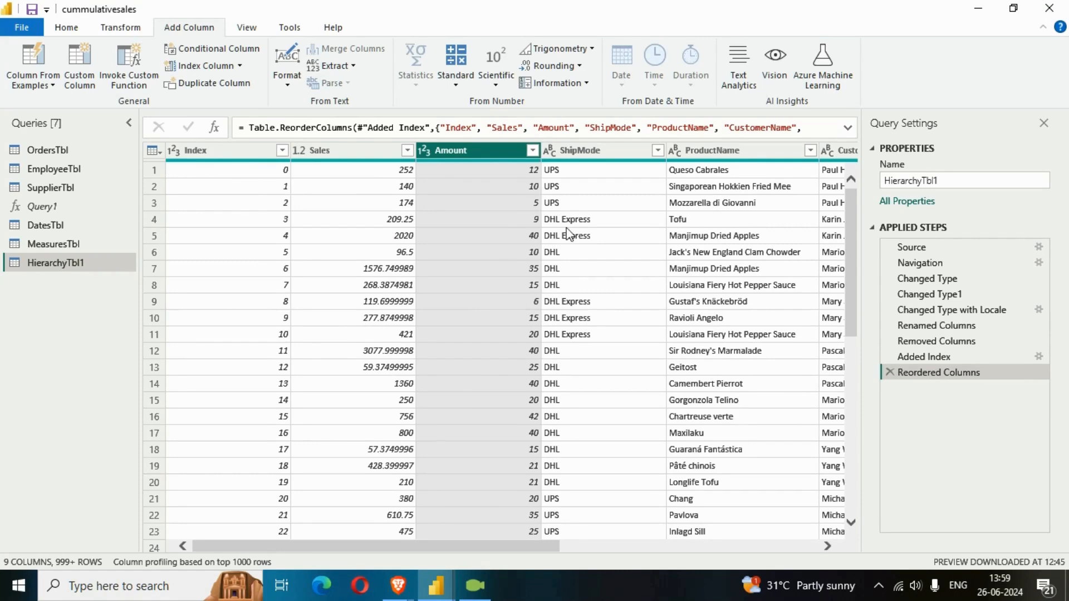
{"action": "left_click_drag", "start_coordinate": [506, 550], "coordinate": [690, 553]}
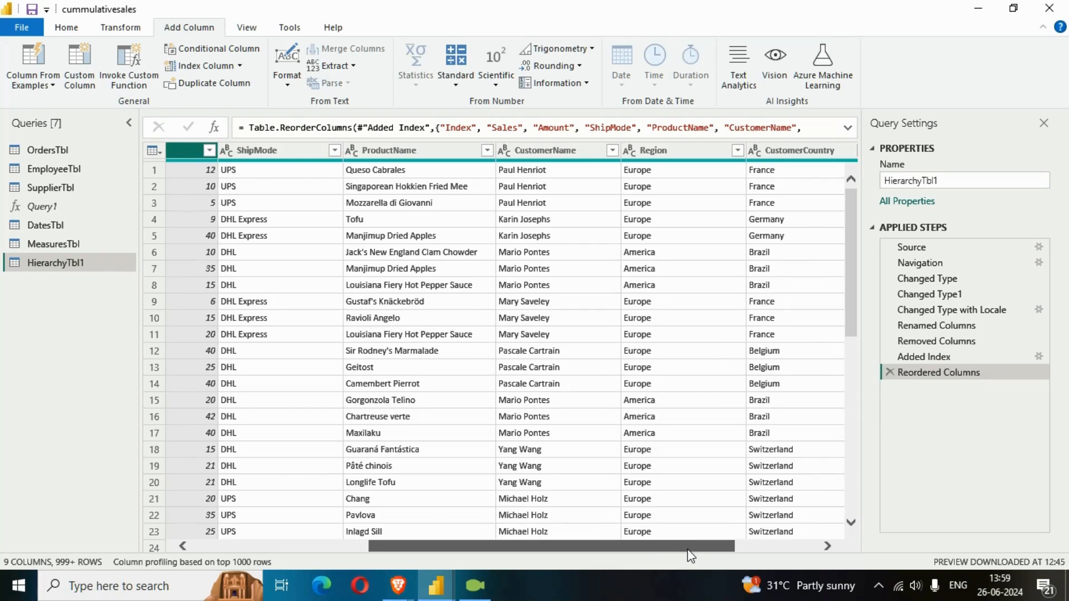
{"action": "left_click_drag", "start_coordinate": [691, 556], "coordinate": [411, 530]}
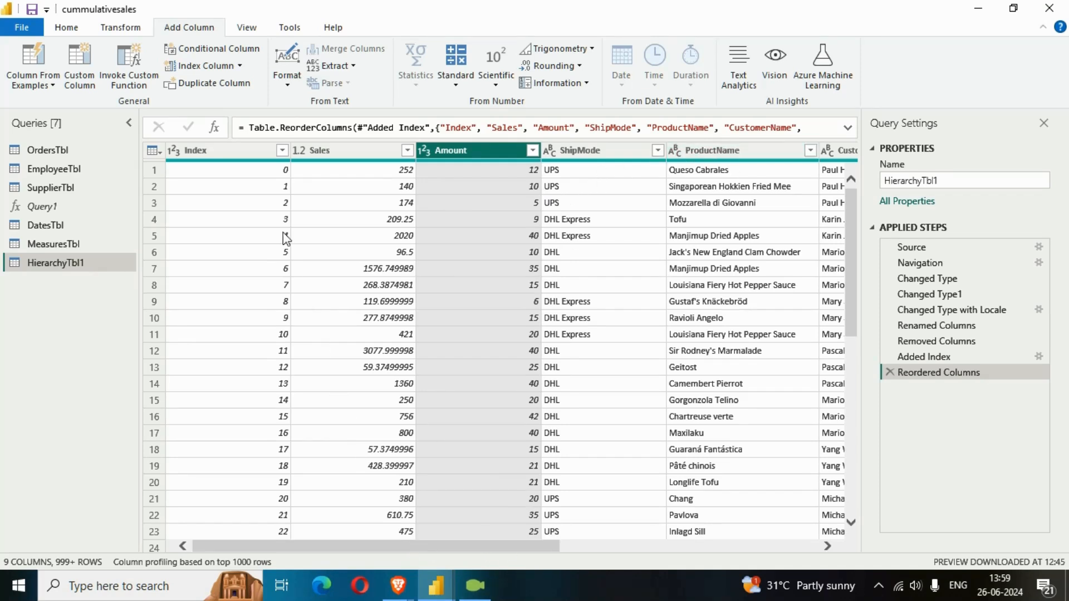
{"action": "left_click", "coordinate": [259, 150], "text": "ctrl"}
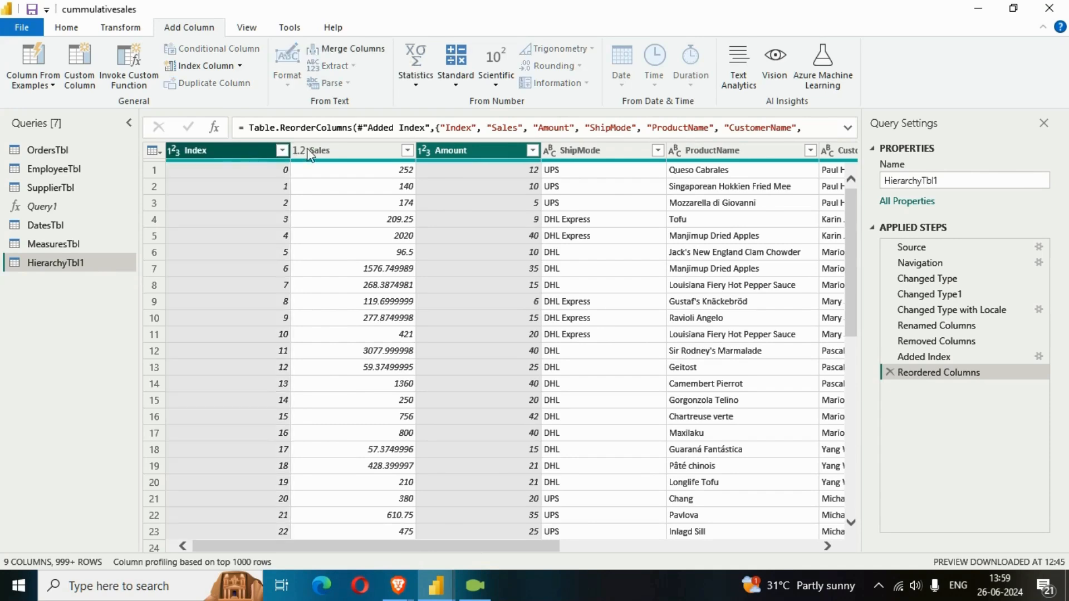
{"action": "left_click", "coordinate": [356, 150], "text": "ctrl"}
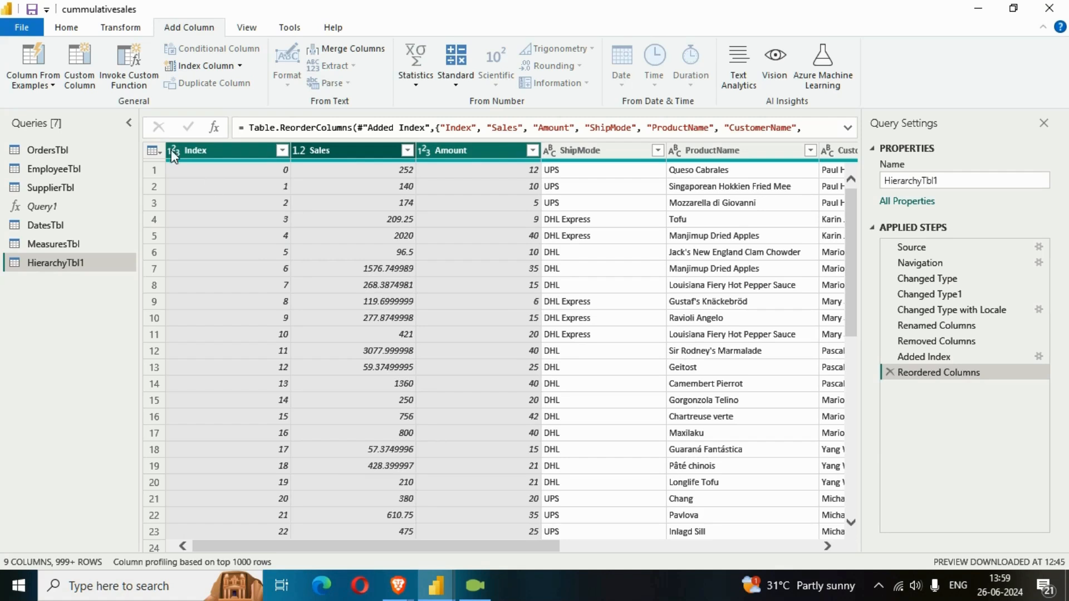
{"action": "left_click", "coordinate": [134, 29]}
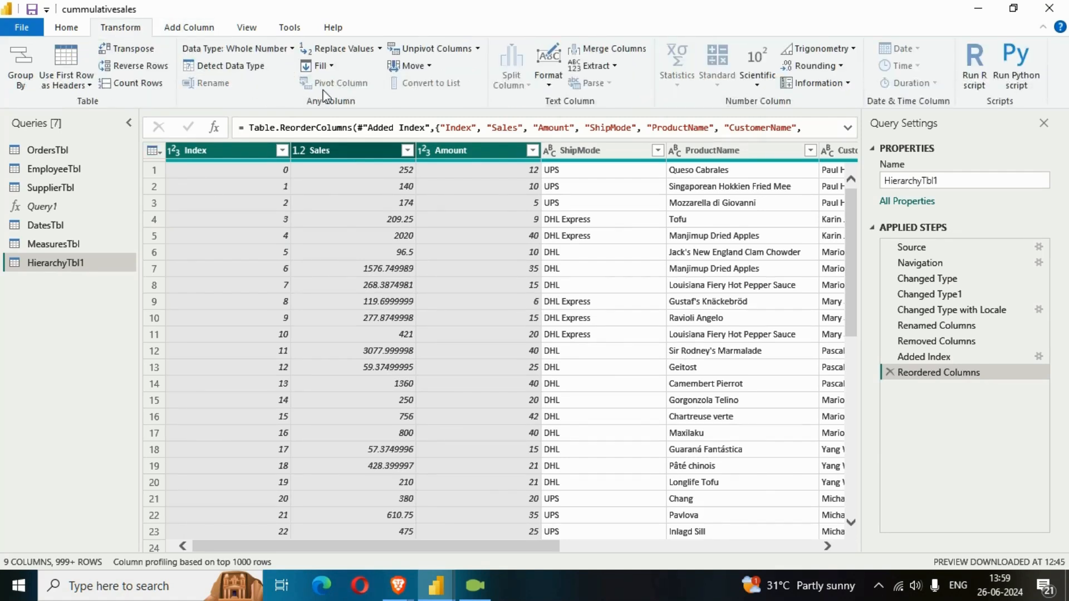
{"action": "left_click", "coordinate": [477, 49]}
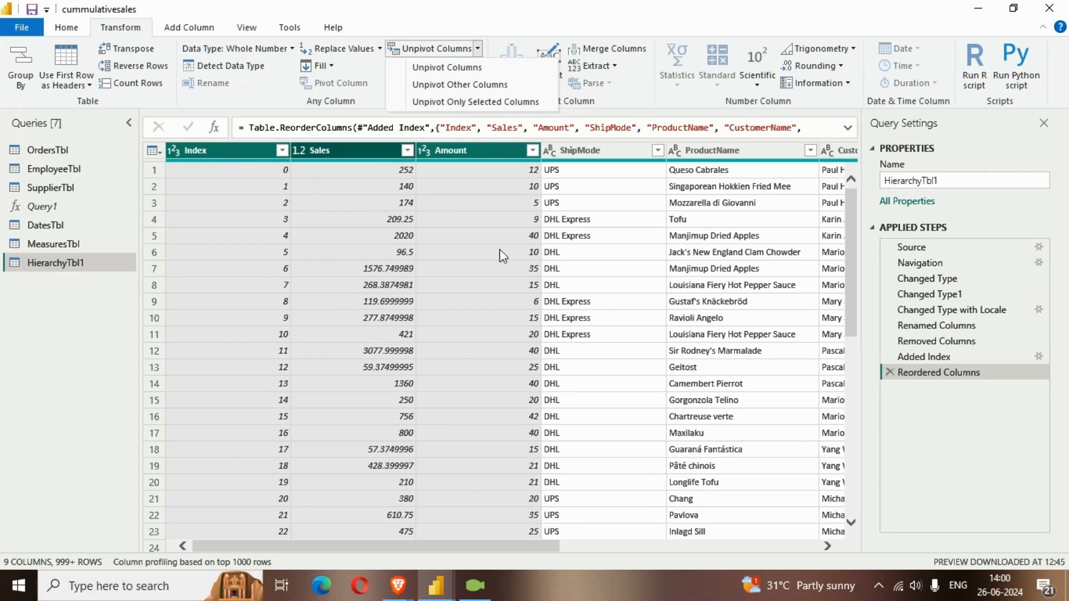
{"action": "left_click", "coordinate": [440, 85]}
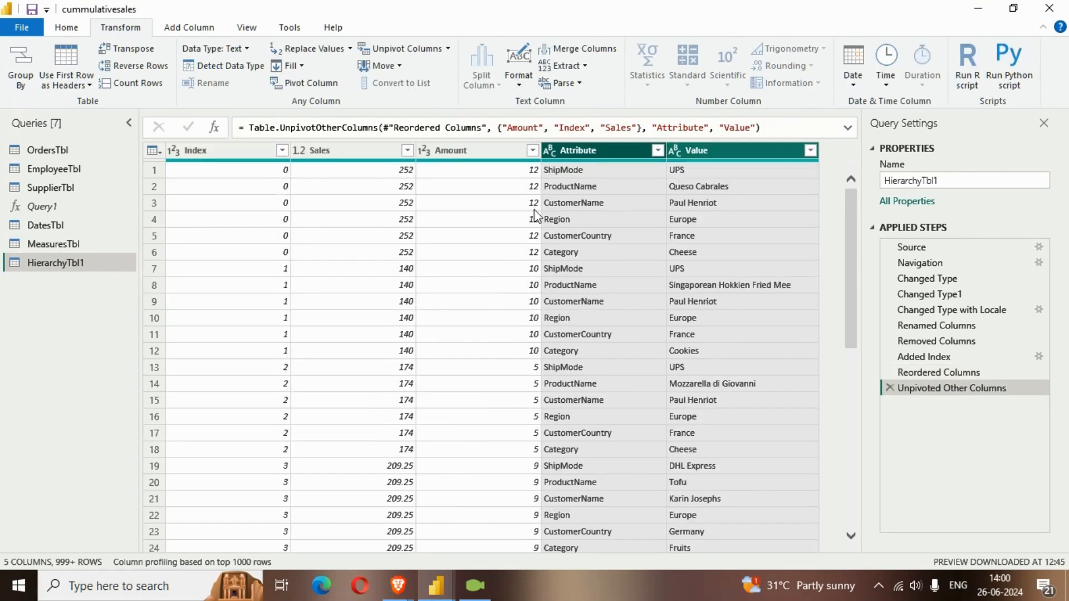
Step: Rename the Attribute column as FilterDimension
{"action": "left_click", "coordinate": [459, 154]}
{"action": "left_click", "coordinate": [299, 151]}
{"action": "left_click", "coordinate": [591, 154]}
{"action": "left_click", "coordinate": [592, 157]}
{"action": "left_click", "coordinate": [501, 176]}
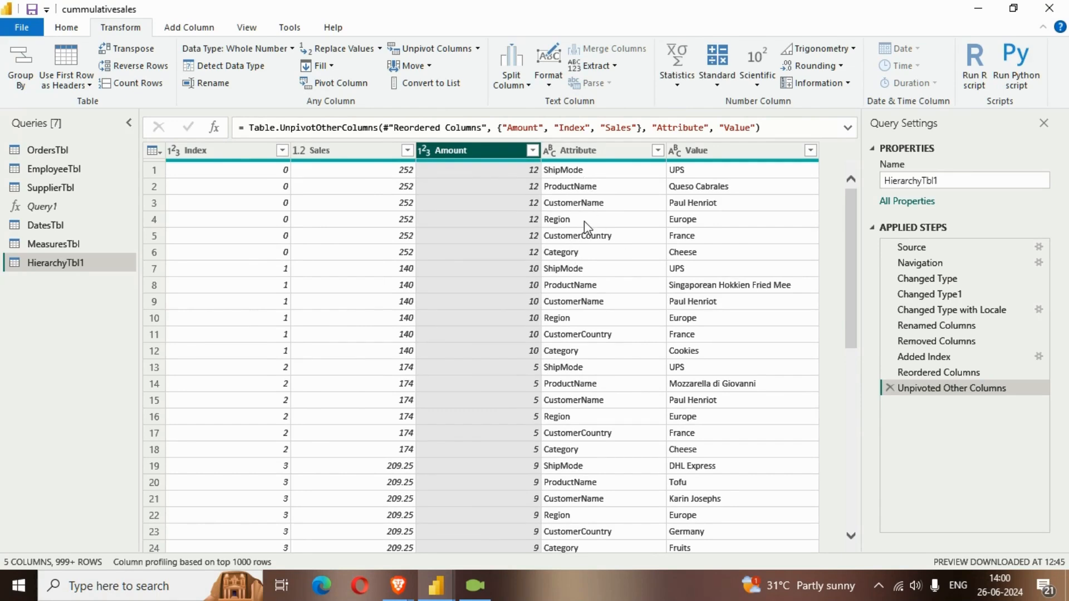
{"action": "double_click", "coordinate": [585, 151]}
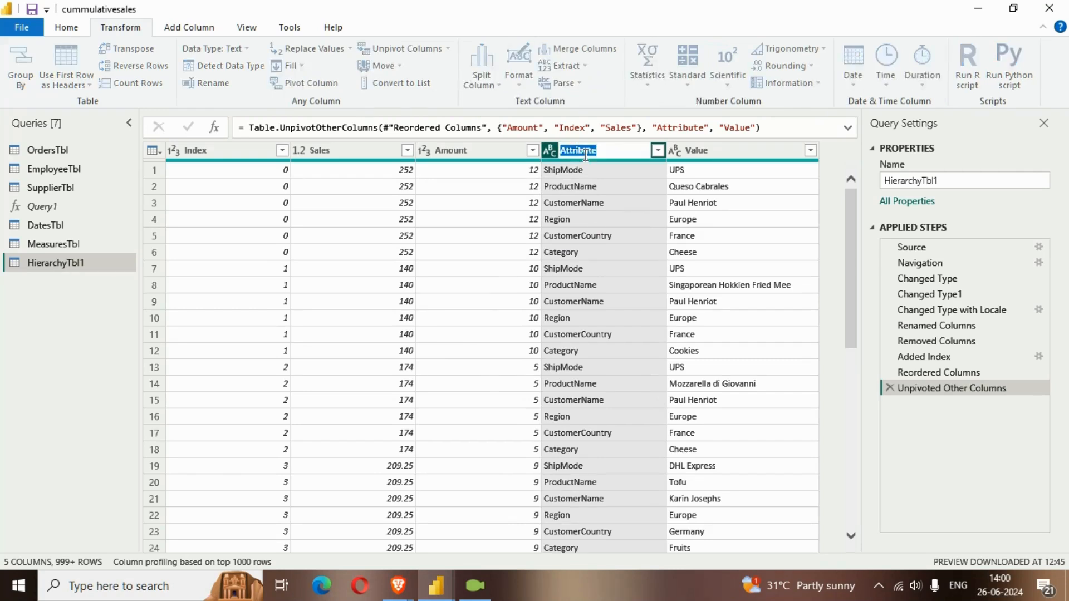
{"action": "type", "text": "Fi"}
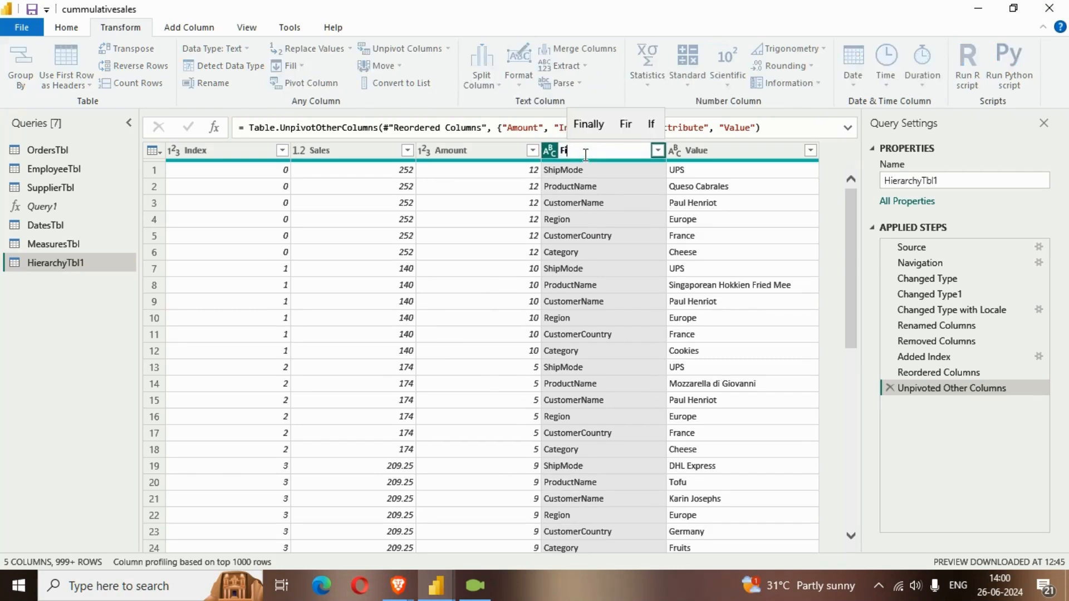
{"action": "type", "text": "lter Dimension"}
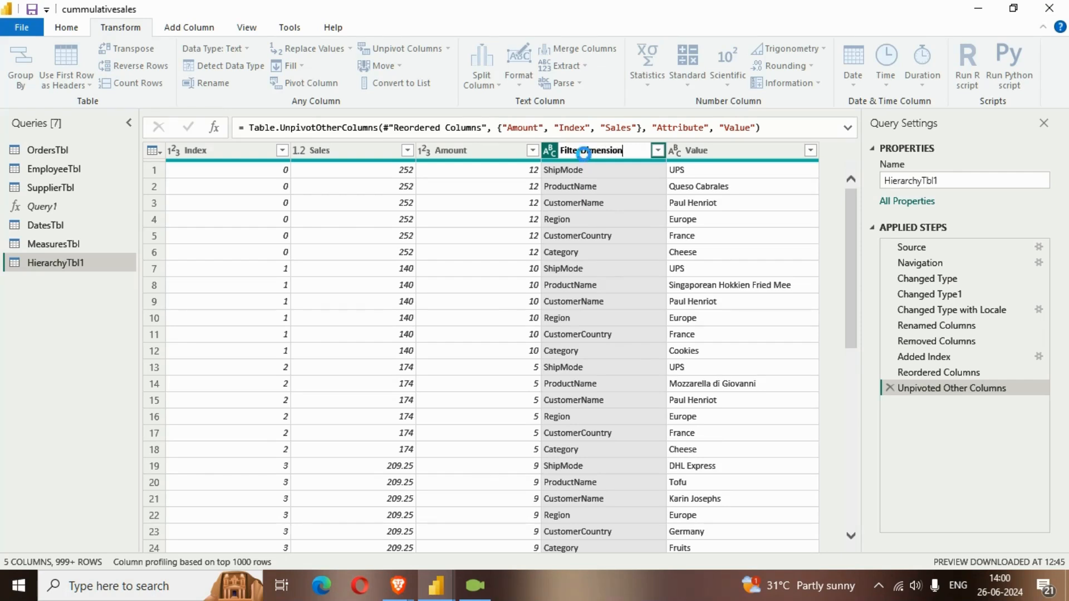
{"action": "key", "text": "Return"}
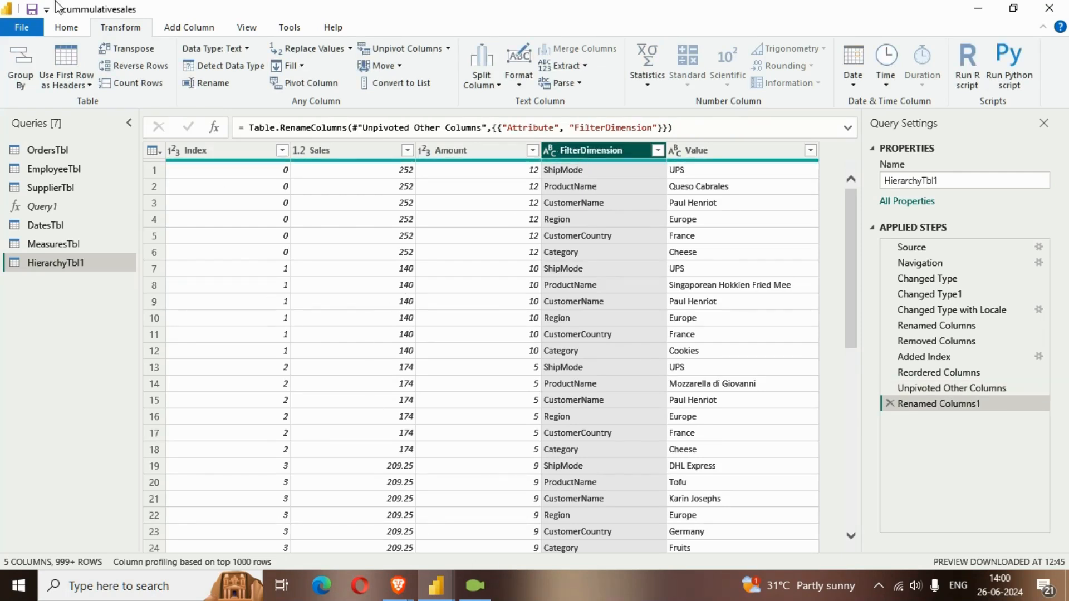
Step: Close the query editor and apply the query changes to the report
{"action": "left_click", "coordinate": [64, 32]}
{"action": "left_click", "coordinate": [34, 86]}
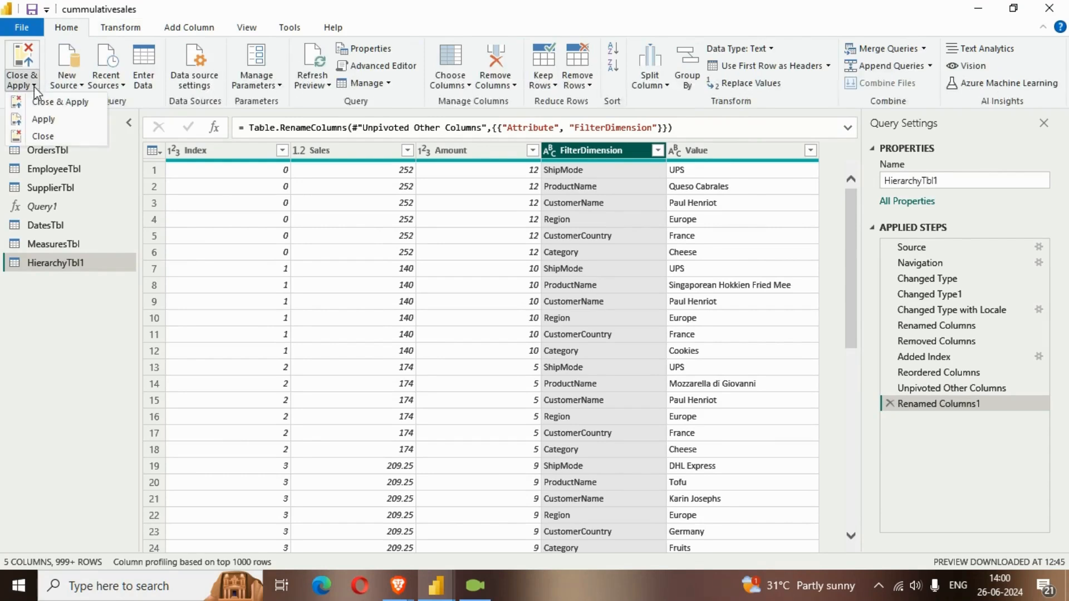
{"action": "left_click", "coordinate": [55, 102]}
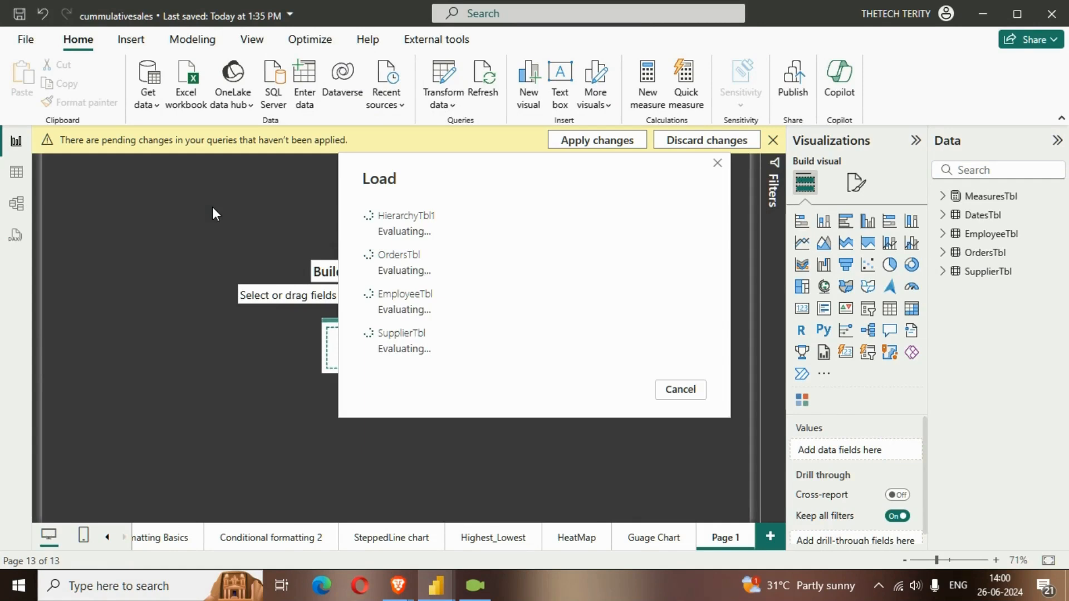
Step: Insert a table visual on Page 1, enlarge it and move it toward the middle of the canvas
{"action": "left_click", "coordinate": [889, 308]}
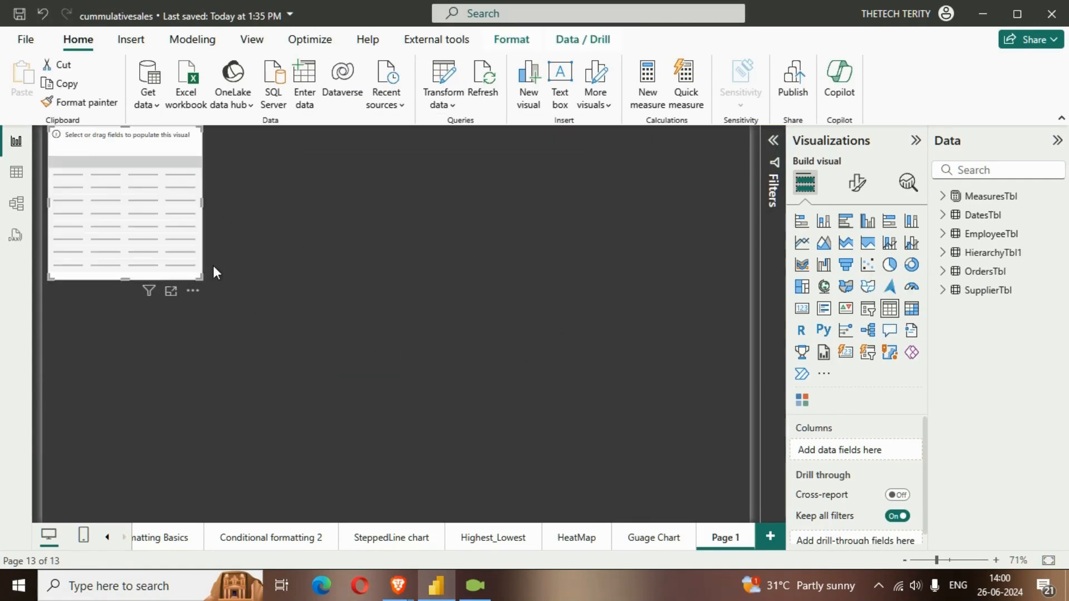
{"action": "left_click_drag", "start_coordinate": [201, 277], "coordinate": [501, 398]}
{"action": "left_click_drag", "start_coordinate": [343, 306], "coordinate": [558, 364]}
Step: Fill the table visual with the Value, Sales and Amount fields from HierarchyTbl1
{"action": "left_click", "coordinate": [943, 252]}
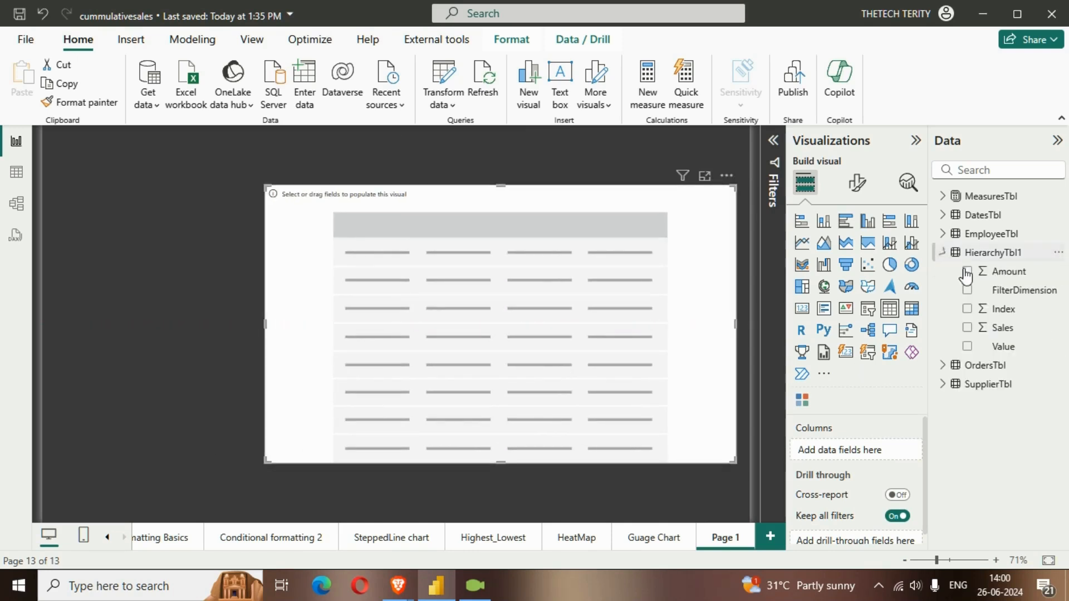
{"action": "left_click", "coordinate": [968, 347]}
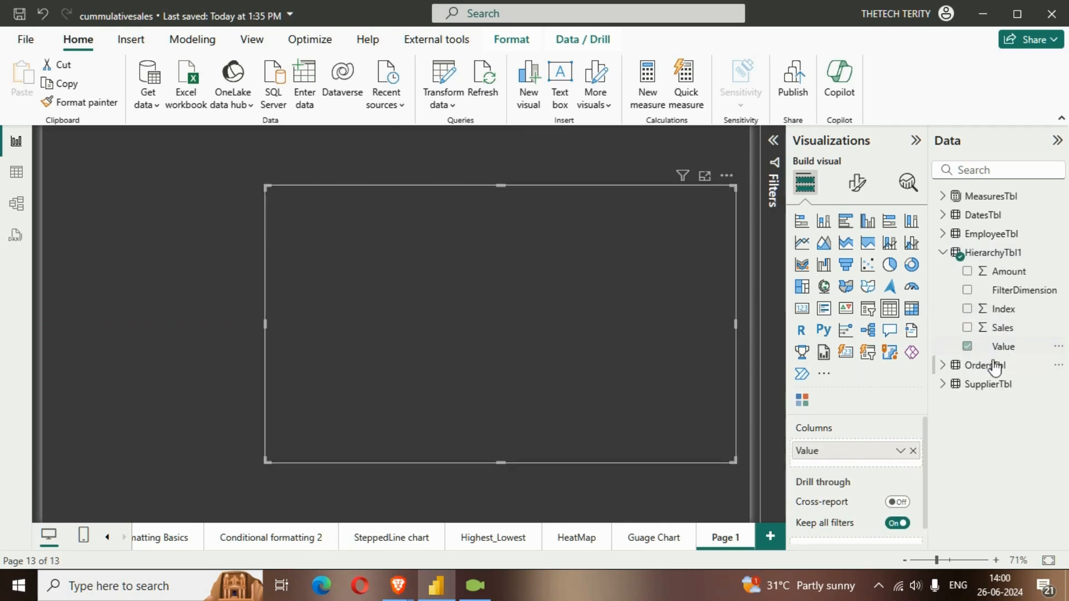
{"action": "left_click", "coordinate": [967, 328]}
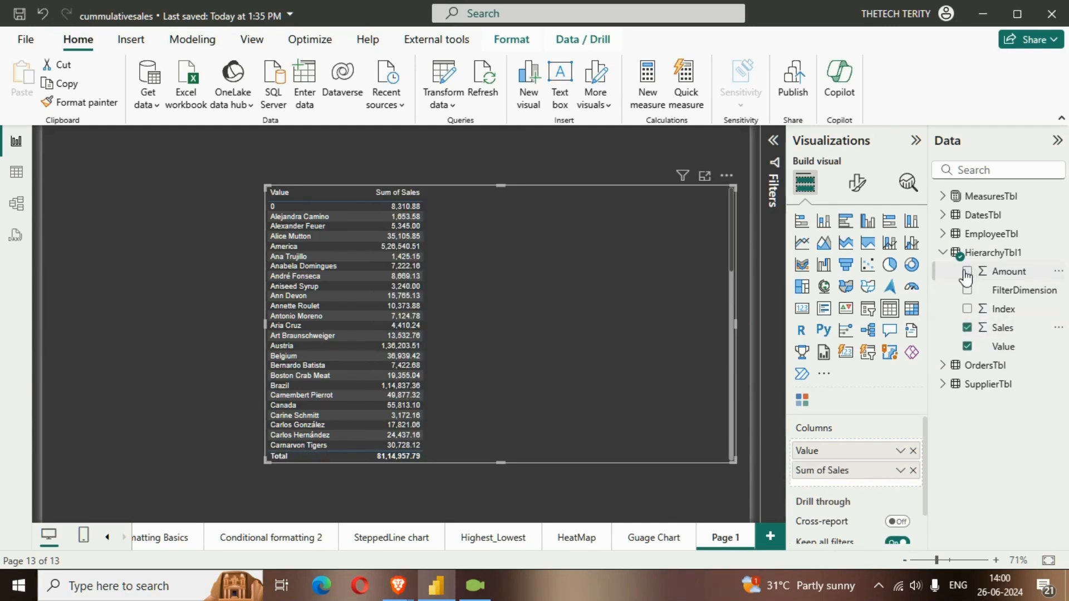
{"action": "left_click", "coordinate": [968, 271]}
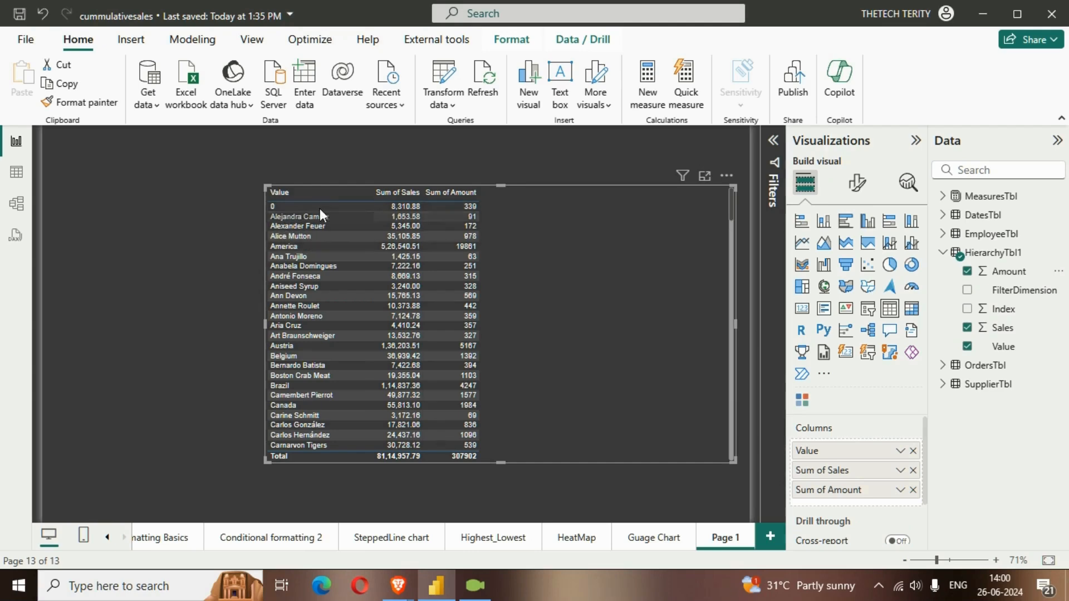
Step: Filter the table visual to exclude the 0 entry from the Value field
{"action": "left_click", "coordinate": [773, 140]}
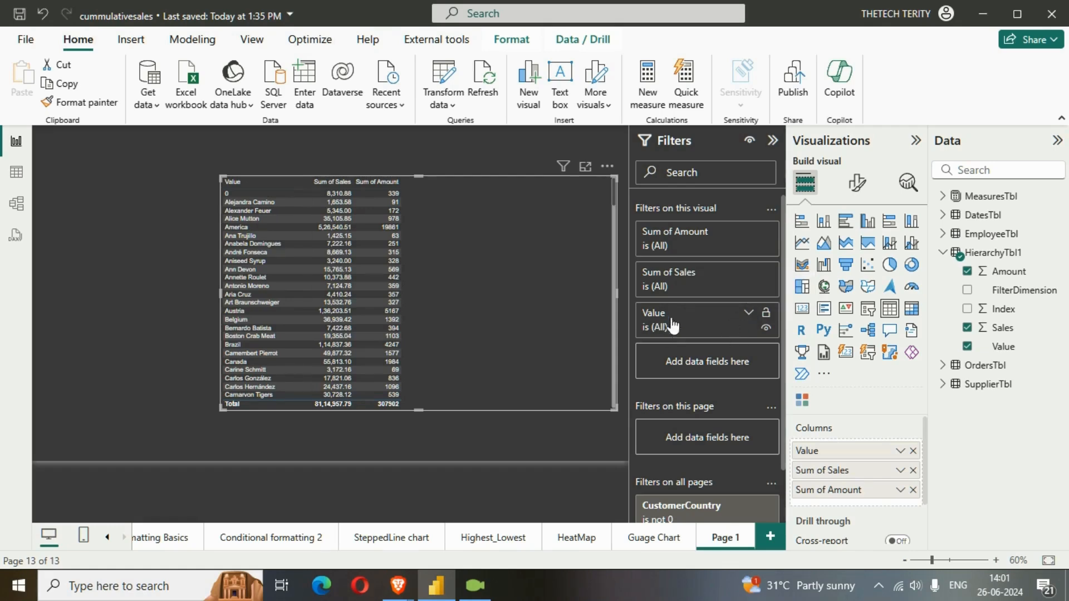
{"action": "left_click", "coordinate": [750, 314]}
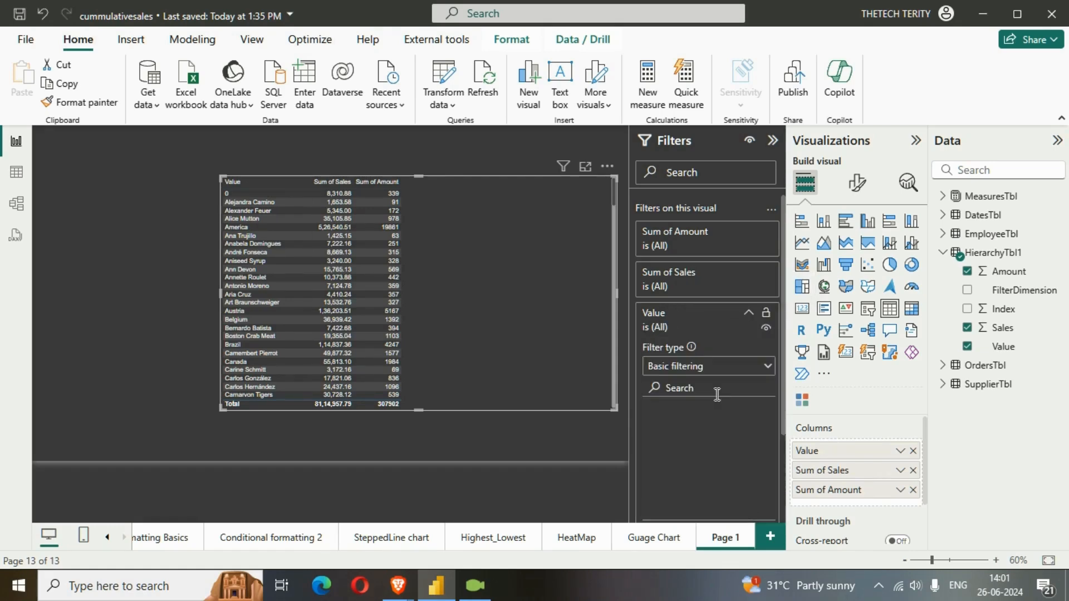
{"action": "left_click", "coordinate": [668, 429]}
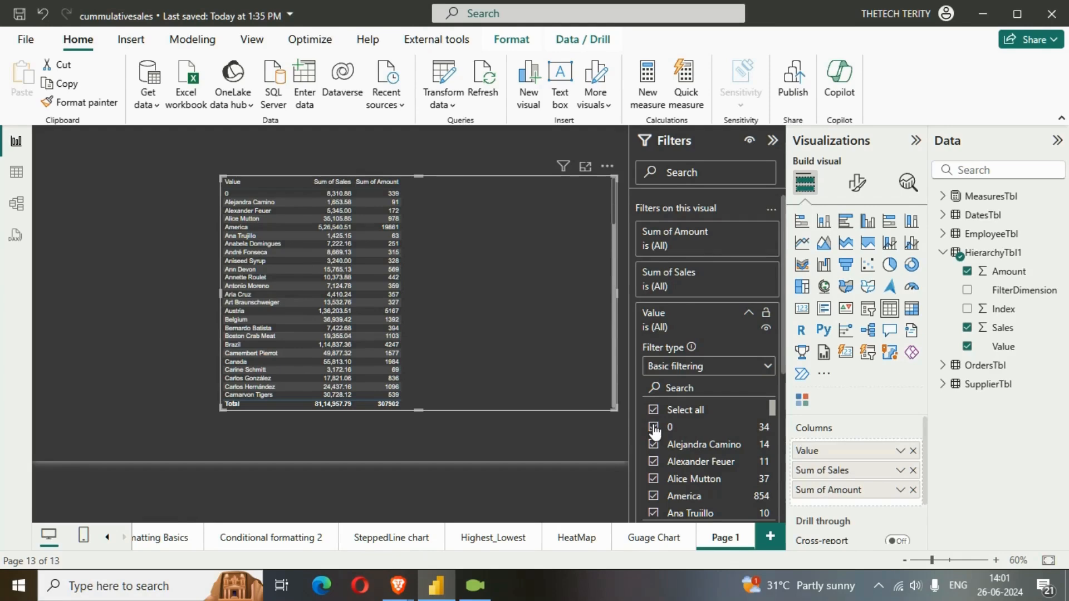
{"action": "left_click", "coordinate": [131, 301]}
{"action": "left_click", "coordinate": [773, 140]}
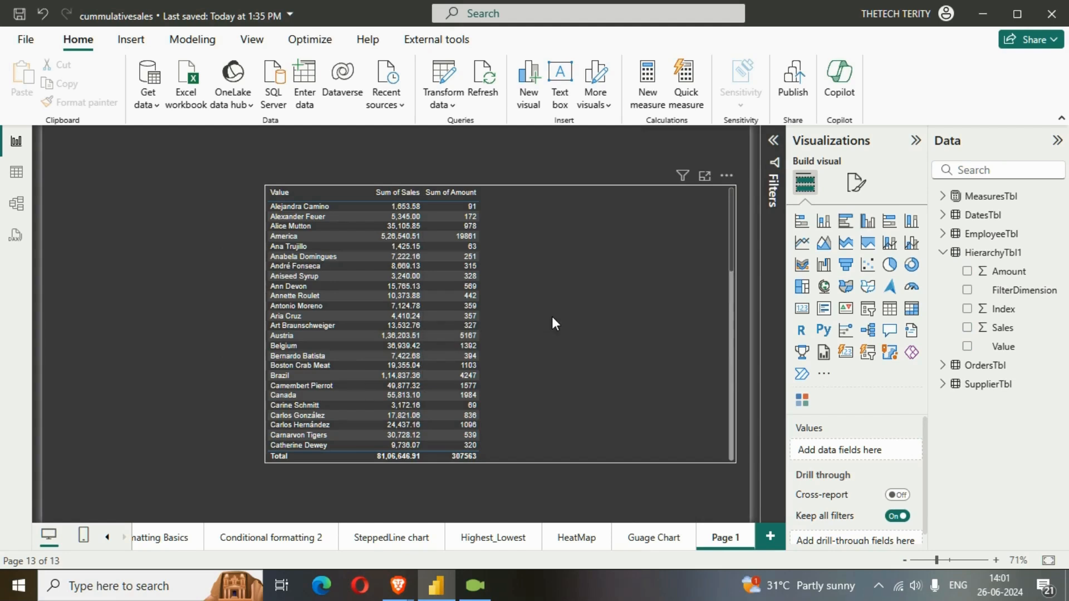
Step: Increase the font size of the values in the table visual
{"action": "left_click", "coordinate": [647, 285]}
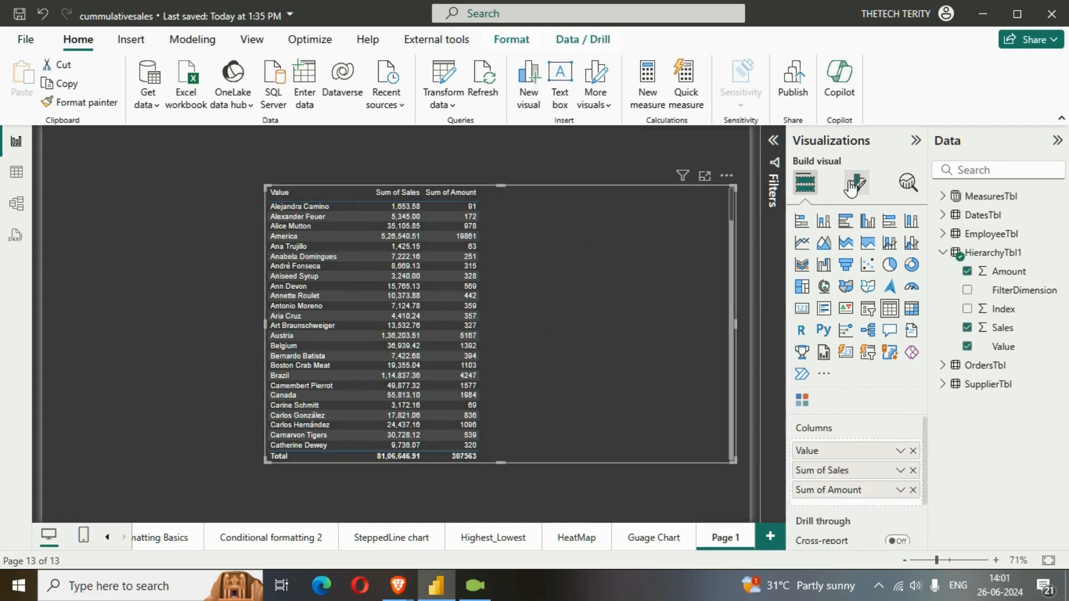
{"action": "left_click", "coordinate": [857, 182]}
{"action": "left_click", "coordinate": [854, 356]}
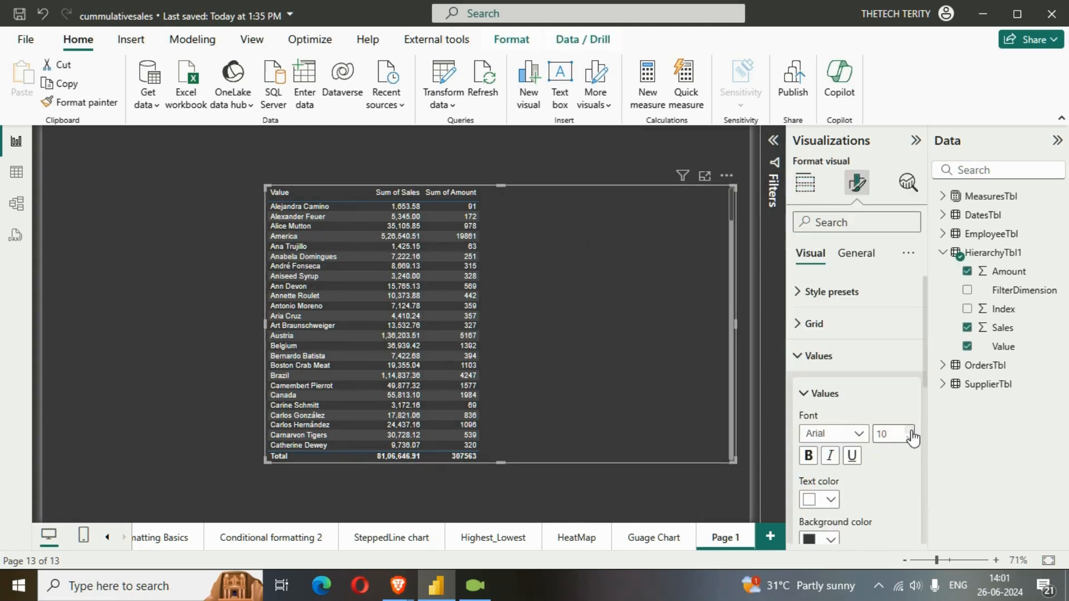
{"action": "left_click", "coordinate": [912, 432]}
Step: Set the table visual's column header font size to 14 and make the headers bold
{"action": "scroll", "coordinate": [869, 482], "scroll_direction": "down", "scroll_amount": 3}
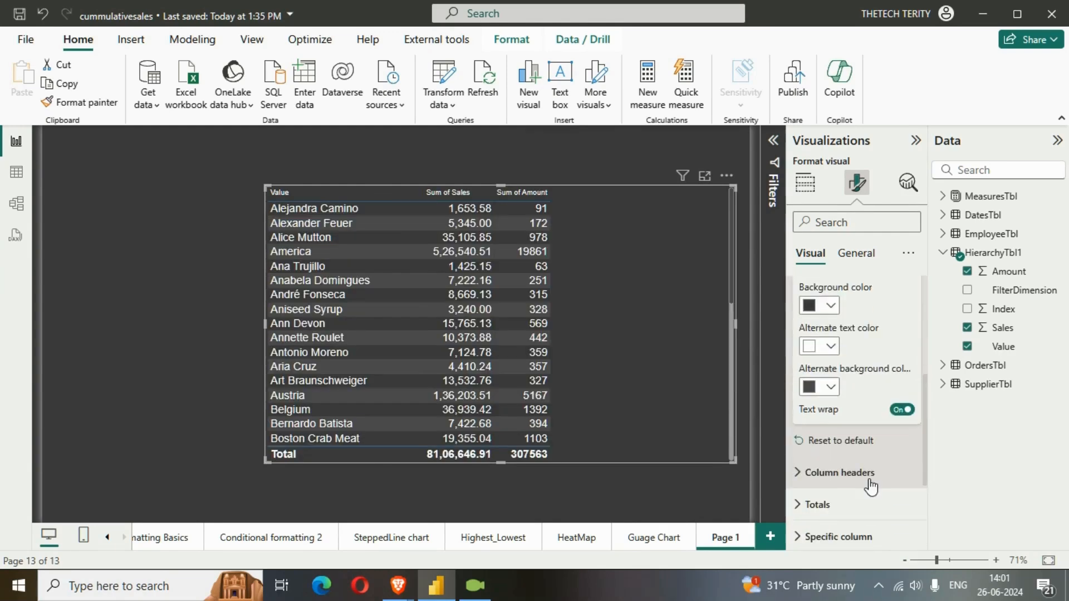
{"action": "scroll", "coordinate": [871, 487], "scroll_direction": "down", "scroll_amount": 2}
{"action": "left_click", "coordinate": [874, 395]}
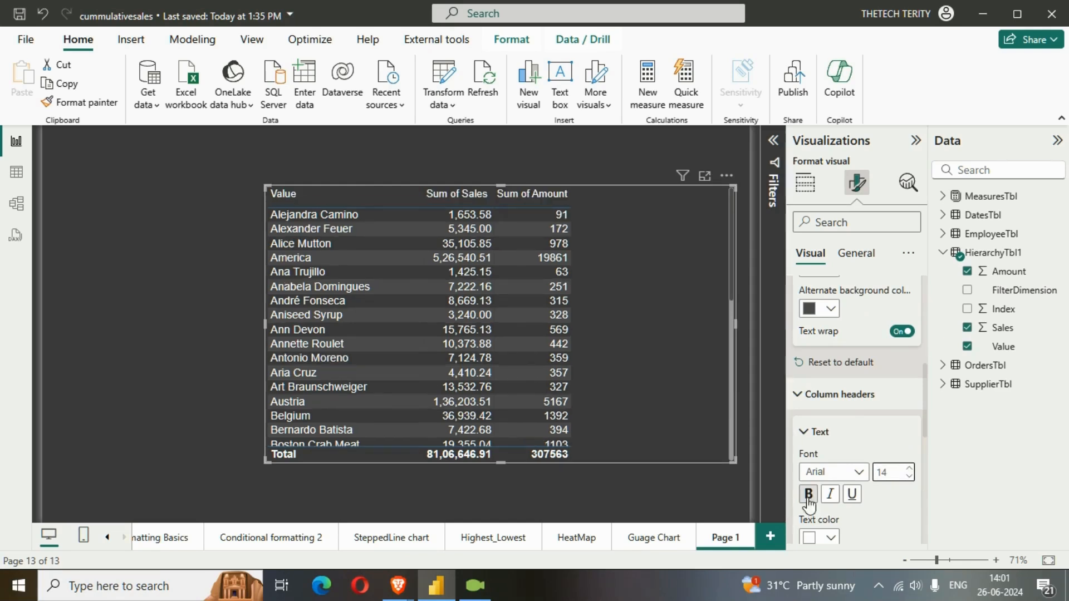
{"action": "left_click", "coordinate": [808, 494]}
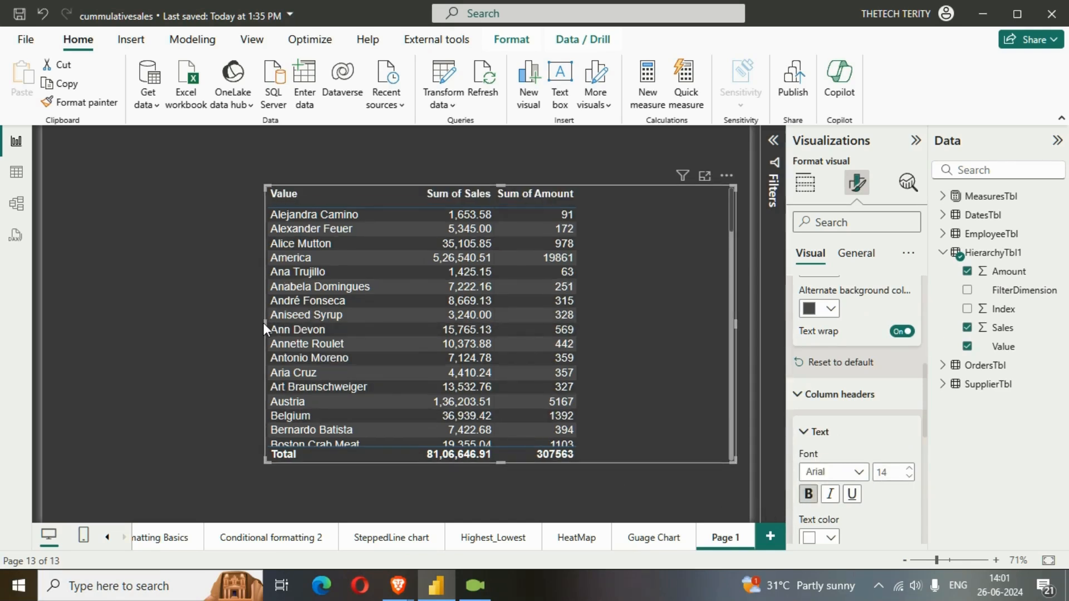
Step: Narrow the table visual from its left side and stretch it vertically to nearly the full page height
{"action": "left_click_drag", "start_coordinate": [268, 329], "coordinate": [388, 329]}
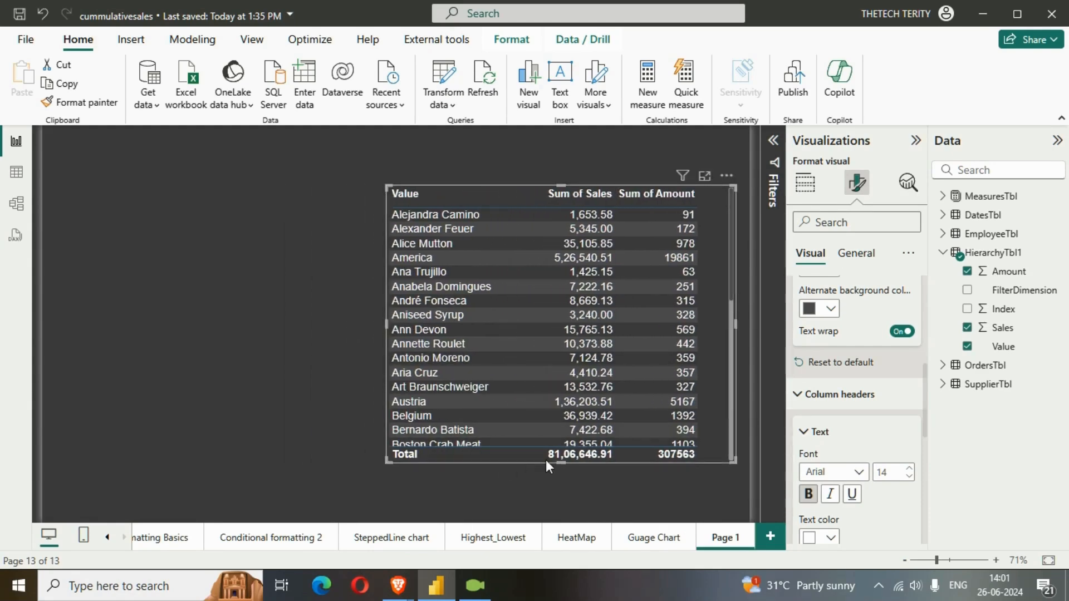
{"action": "left_click_drag", "start_coordinate": [563, 465], "coordinate": [573, 531]}
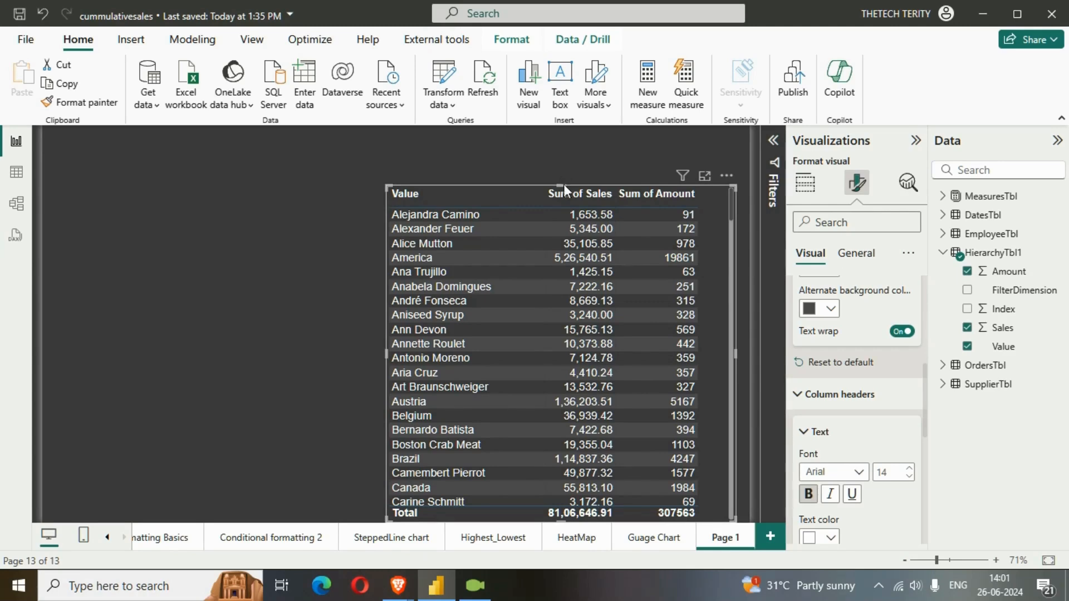
{"action": "left_click_drag", "start_coordinate": [563, 186], "coordinate": [563, 133]}
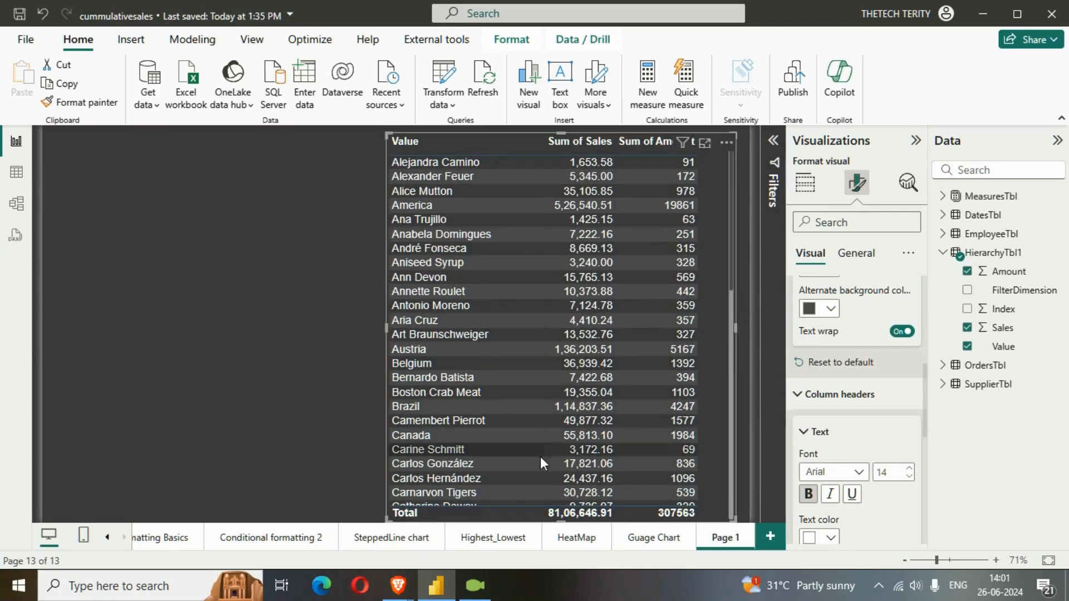
{"action": "left_click_drag", "start_coordinate": [569, 523], "coordinate": [566, 502]}
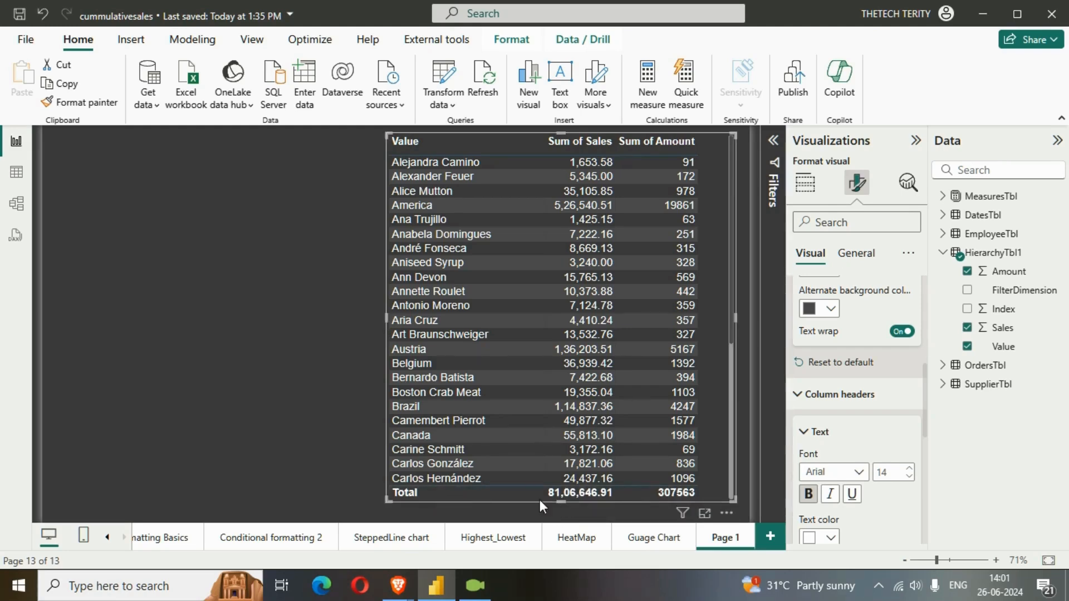
Step: Insert a Chiclet slicer on the FilterDimension field and shrink it to a short strip beside the table's upper part
{"action": "left_click", "coordinate": [285, 372]}
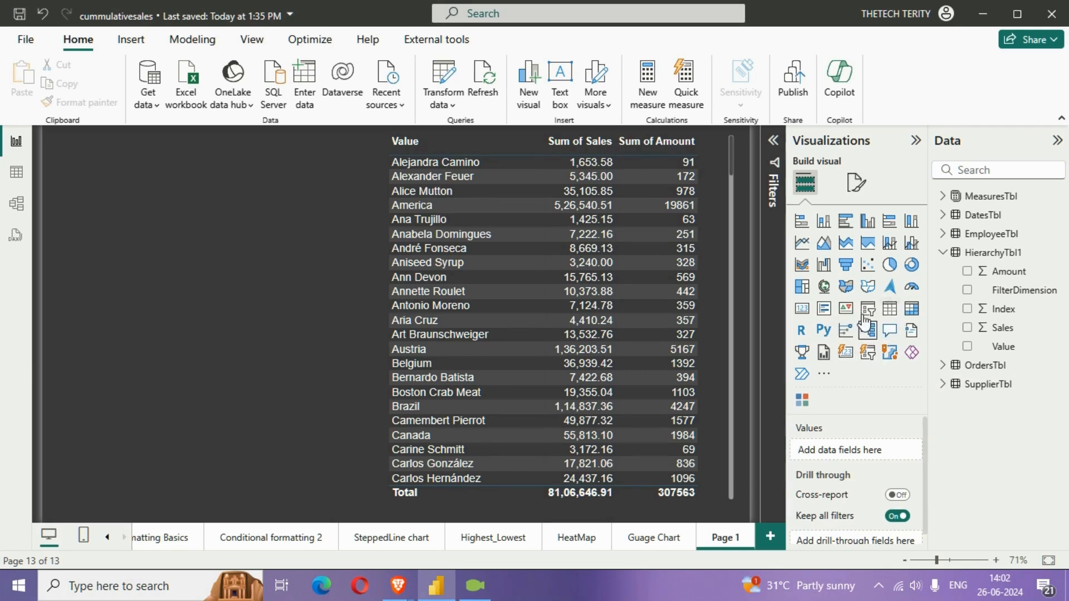
{"action": "left_click", "coordinate": [805, 405]}
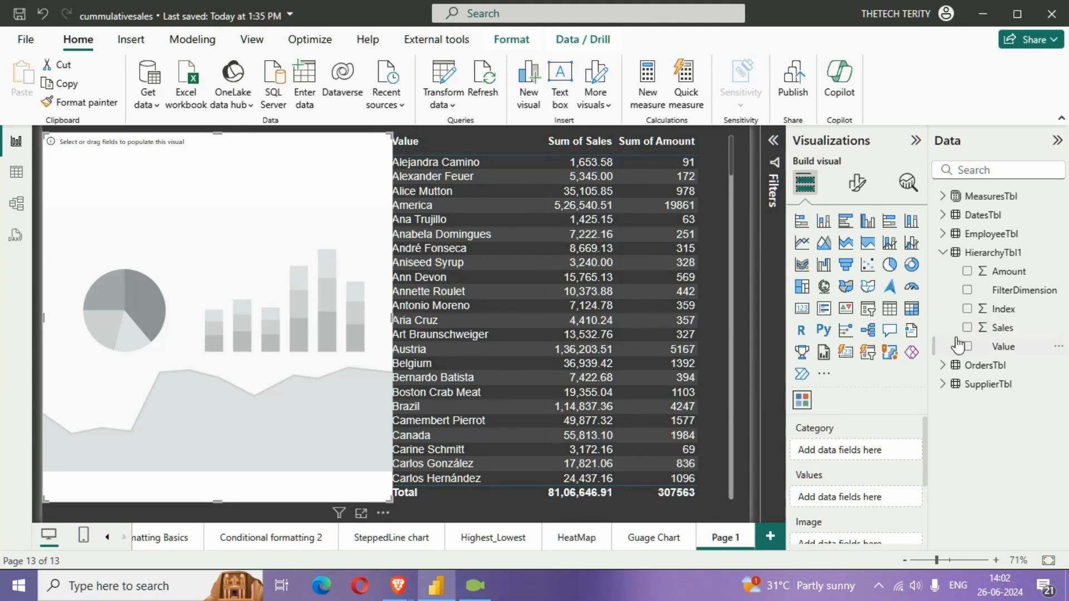
{"action": "left_click", "coordinate": [967, 290]}
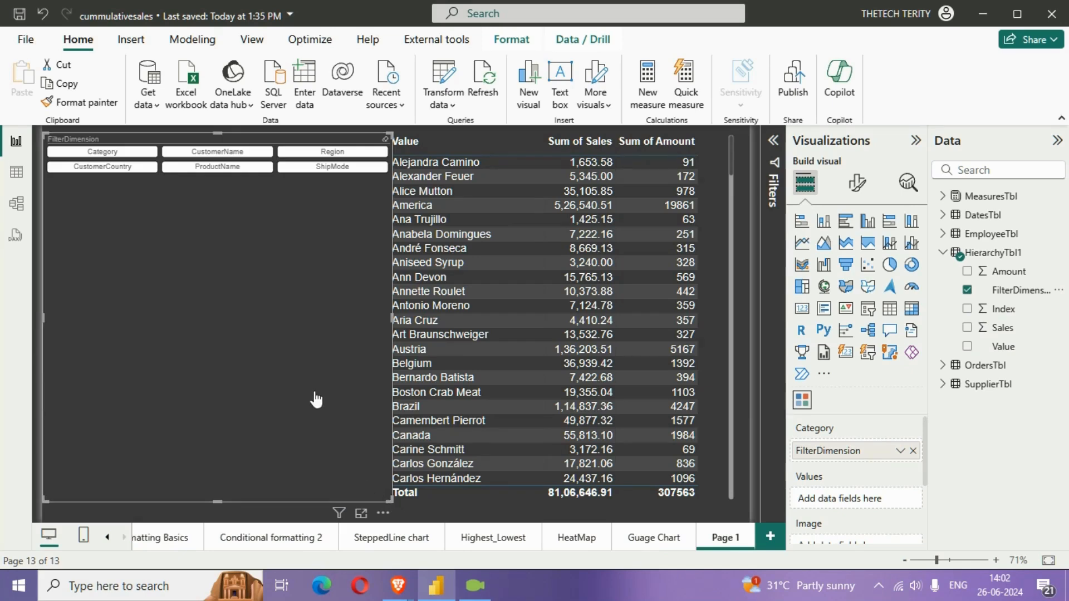
{"action": "left_click_drag", "start_coordinate": [393, 501], "coordinate": [366, 226]}
{"action": "left_click_drag", "start_coordinate": [210, 133], "coordinate": [206, 153]}
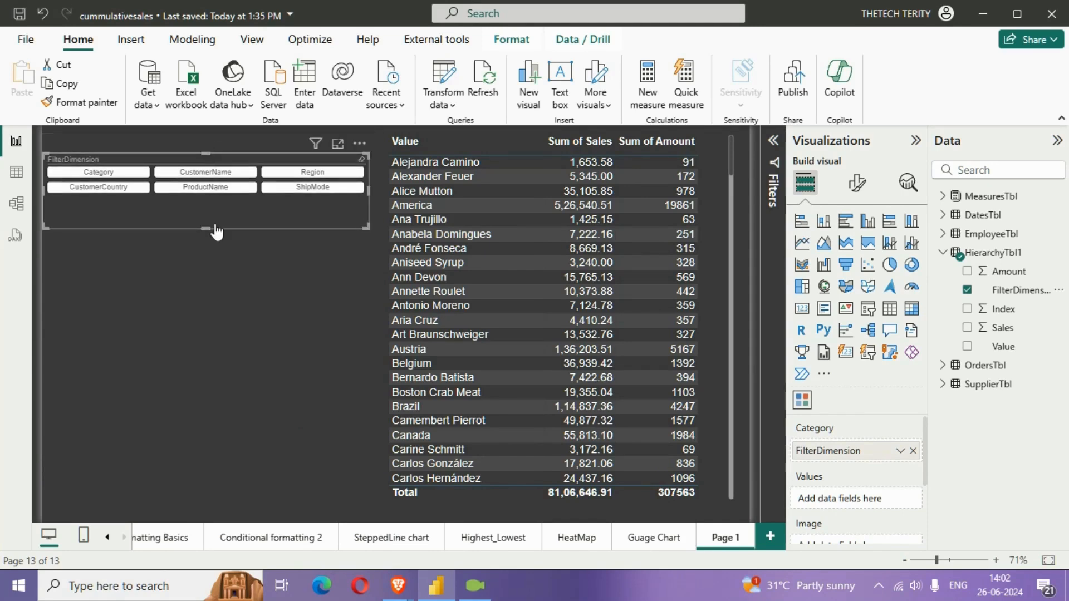
Step: Set the text size of the slicer's chiclets to 15 pt
{"action": "left_click", "coordinate": [852, 181]}
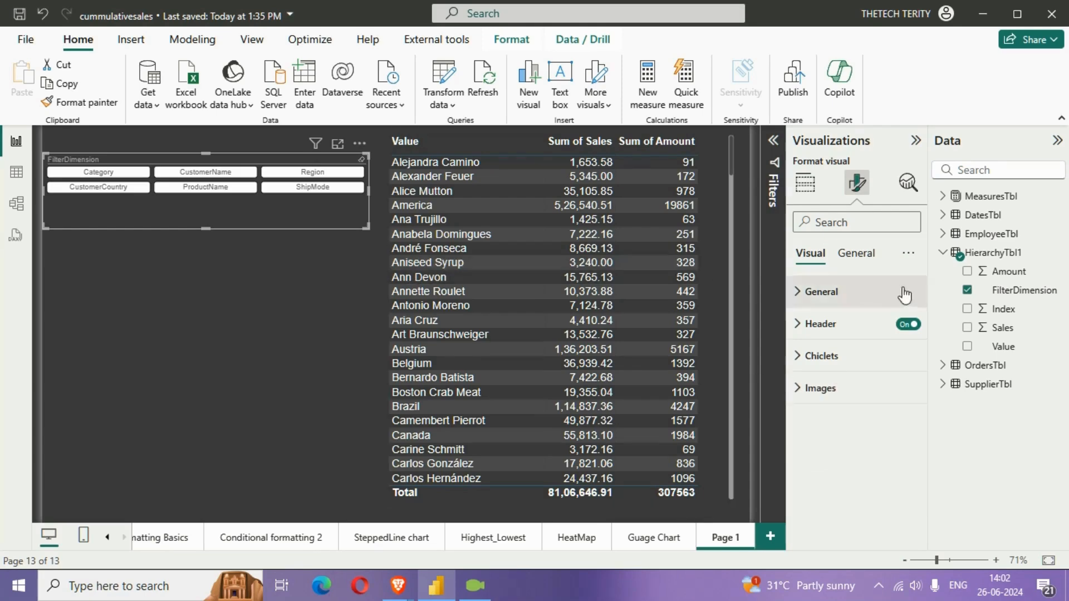
{"action": "left_click", "coordinate": [833, 355]}
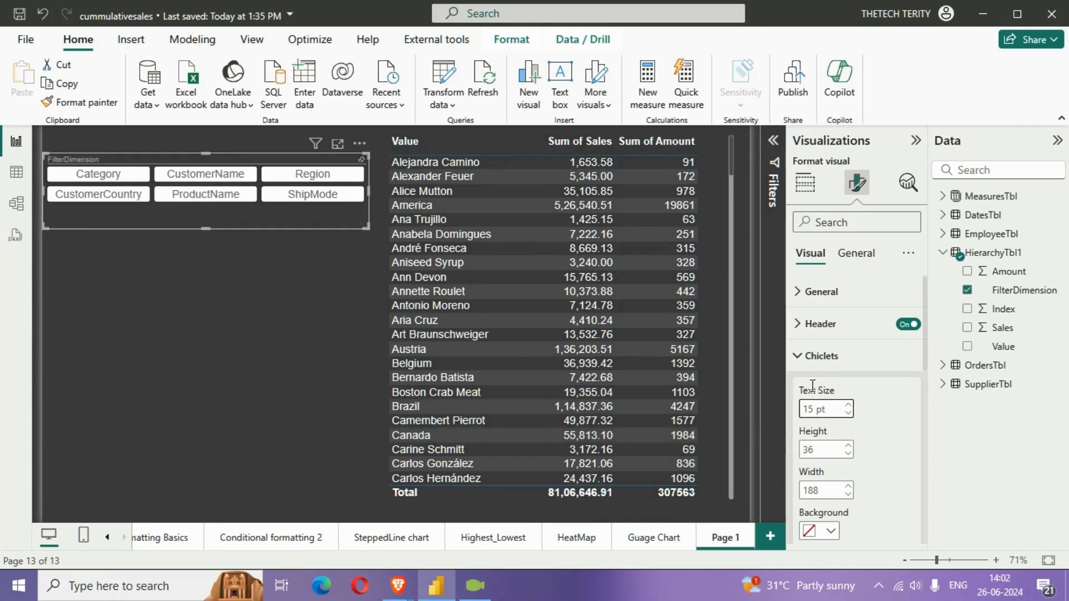
{"action": "left_click", "coordinate": [850, 256]}
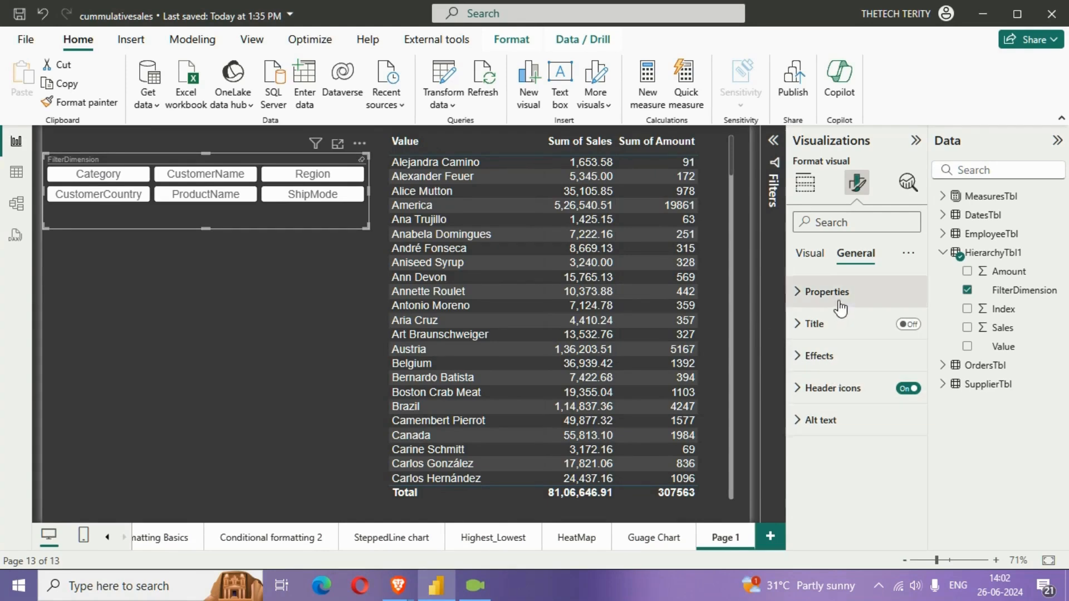
Step: Turn off multiple selection and turn on forced selection for the FilterDimension slicer
{"action": "left_click", "coordinate": [810, 253]}
{"action": "left_click", "coordinate": [817, 295]}
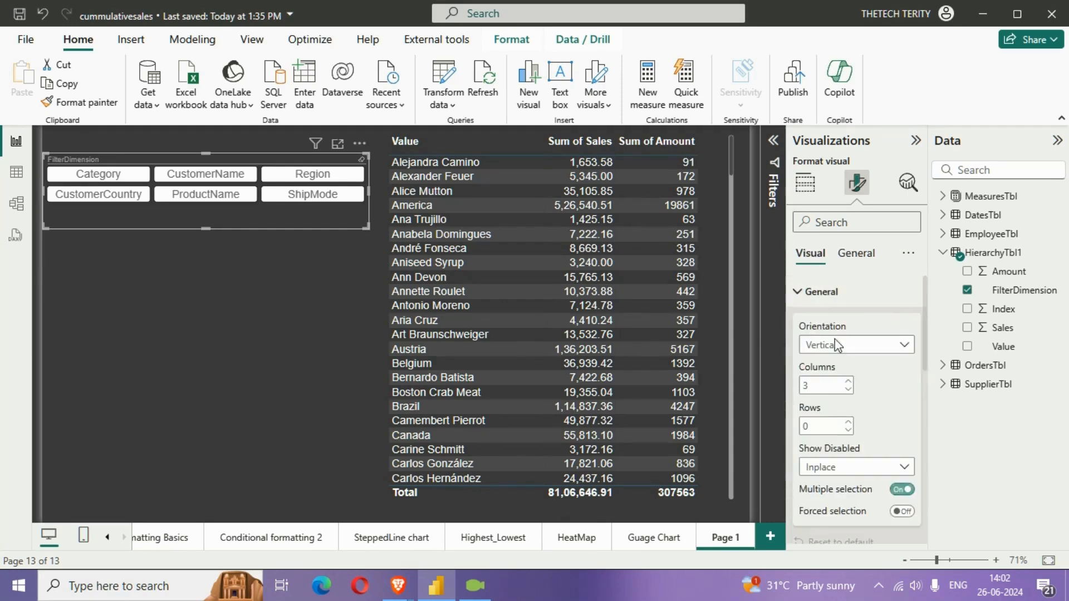
{"action": "scroll", "coordinate": [854, 445], "scroll_direction": "down", "scroll_amount": 2}
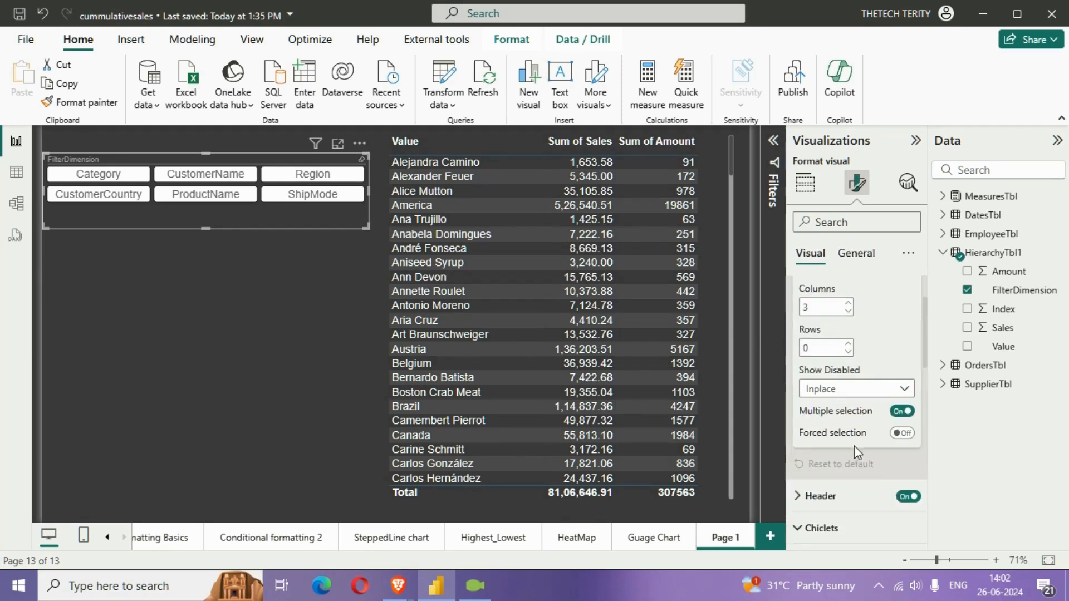
{"action": "left_click", "coordinate": [902, 411]}
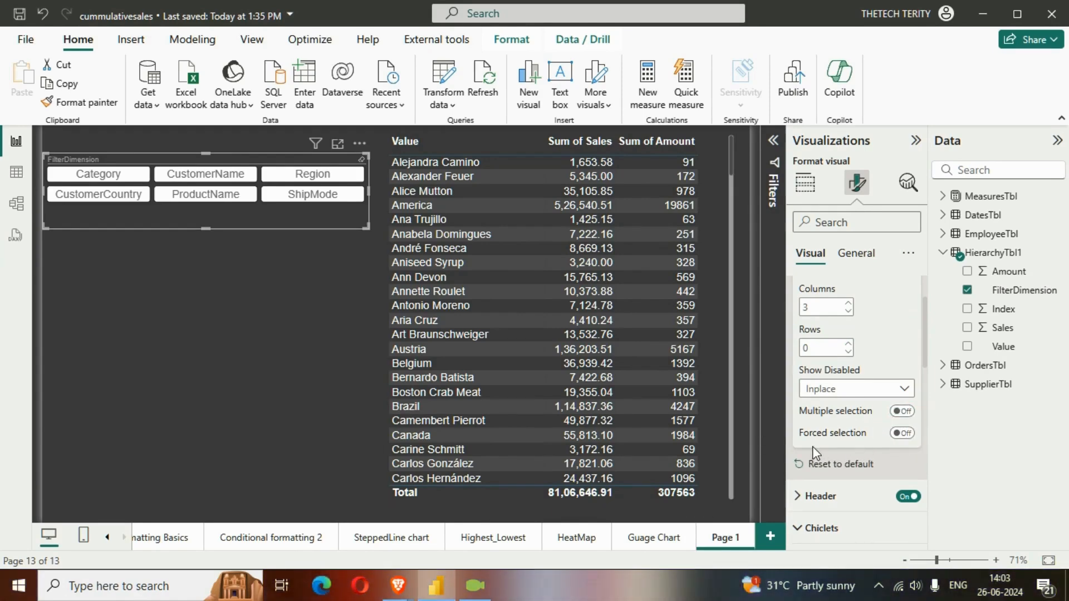
{"action": "left_click", "coordinate": [901, 433]}
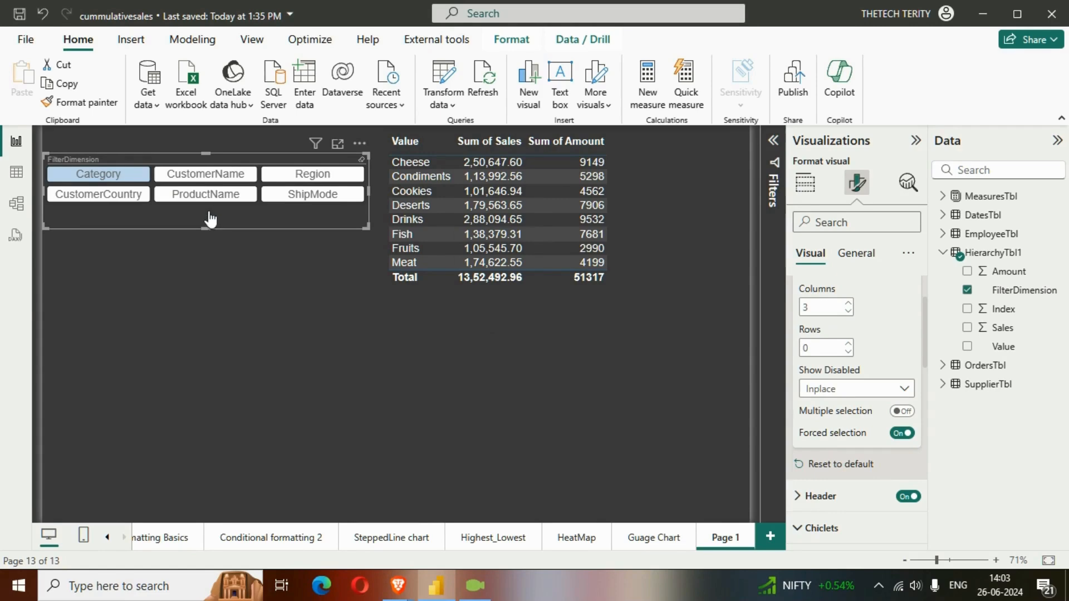
Step: Filter the table visual by CustomerCountry with the FilterDimension slicer and deselect the slicer visual
{"action": "mouse_move", "coordinate": [367, 228]}
{"action": "left_mouse_down"}
{"action": "mouse_move", "coordinate": [369, 269]}
{"action": "mouse_move", "coordinate": [386, 240]}
{"action": "mouse_move", "coordinate": [370, 229]}
{"action": "left_mouse_up"}
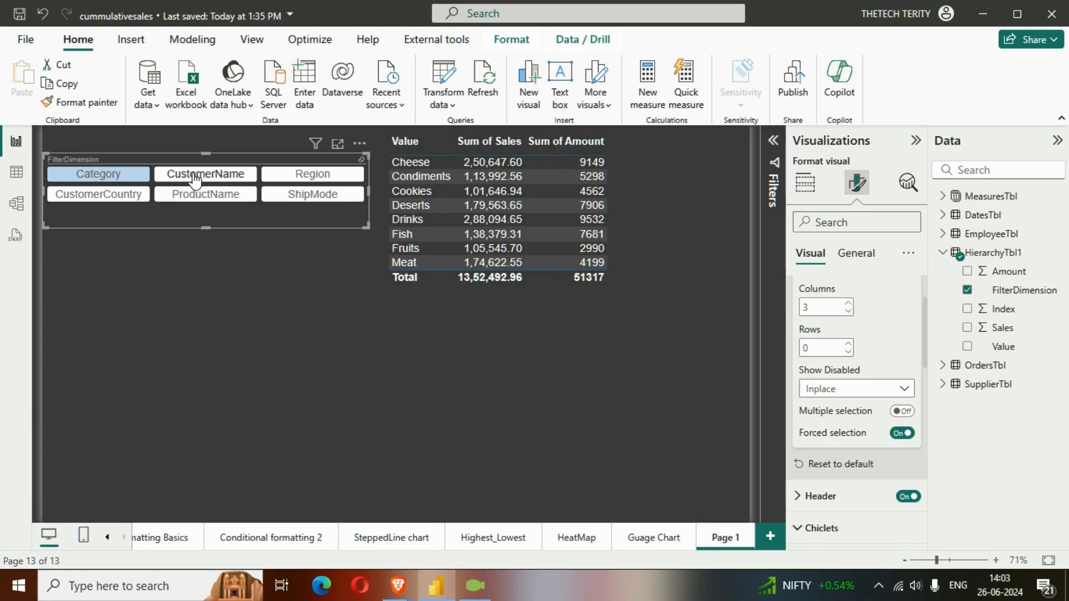
{"action": "left_click", "coordinate": [140, 201]}
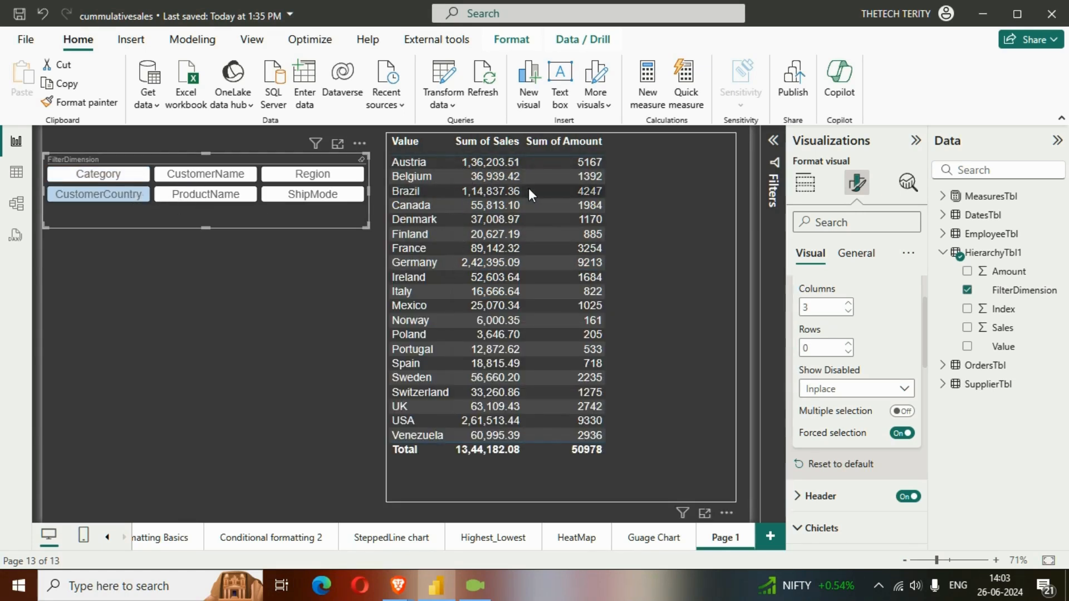
{"action": "left_click", "coordinate": [308, 342]}
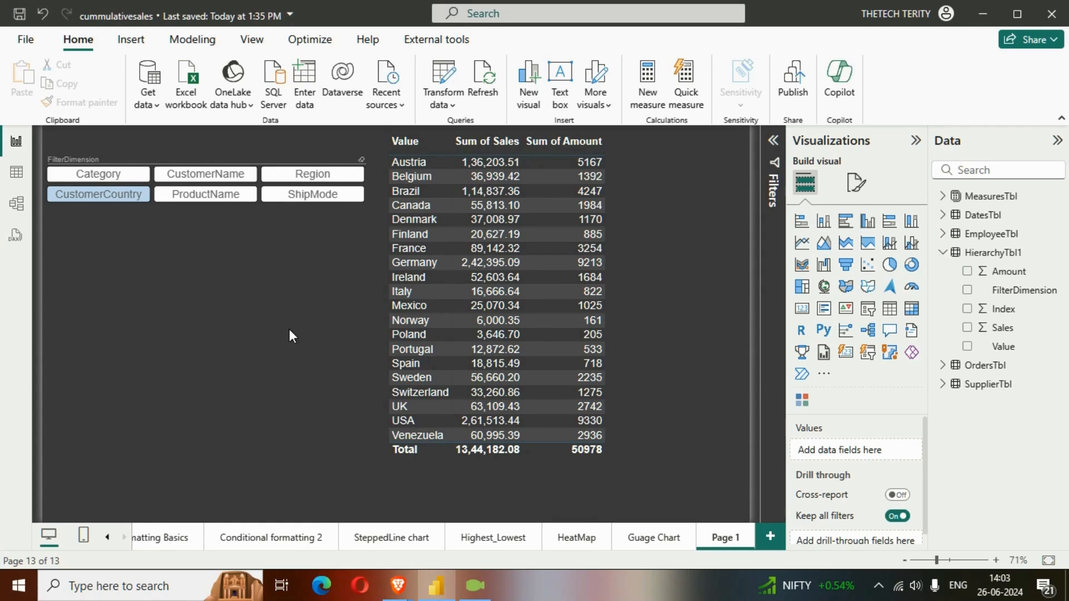
Step: Create a calculated table with the formula HierarchyTbl2 = 'HierarchyTbl1'
{"action": "left_click", "coordinate": [943, 256]}
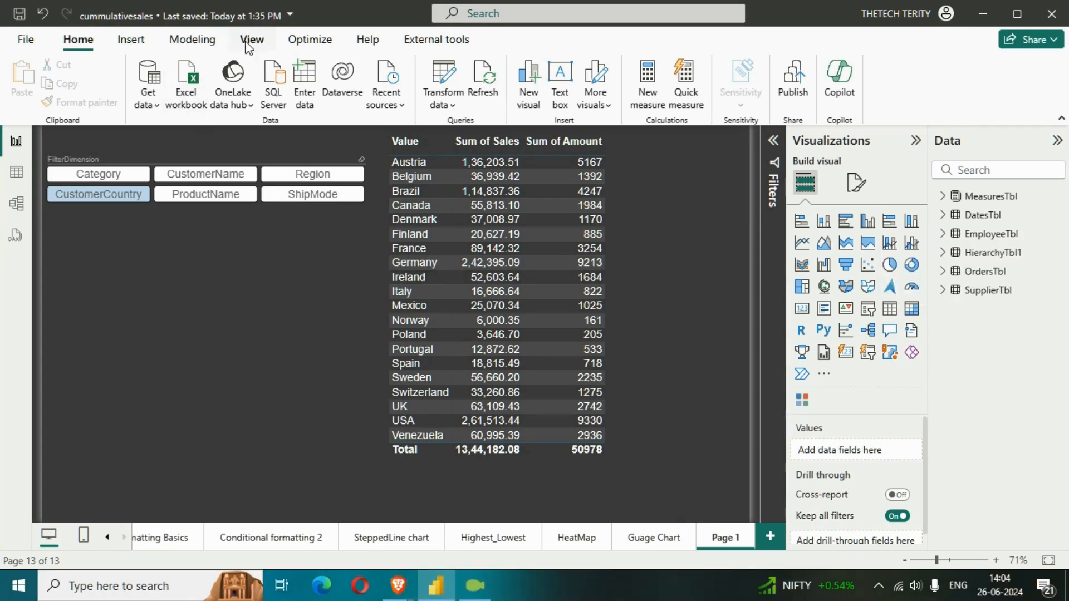
{"action": "left_click", "coordinate": [193, 44]}
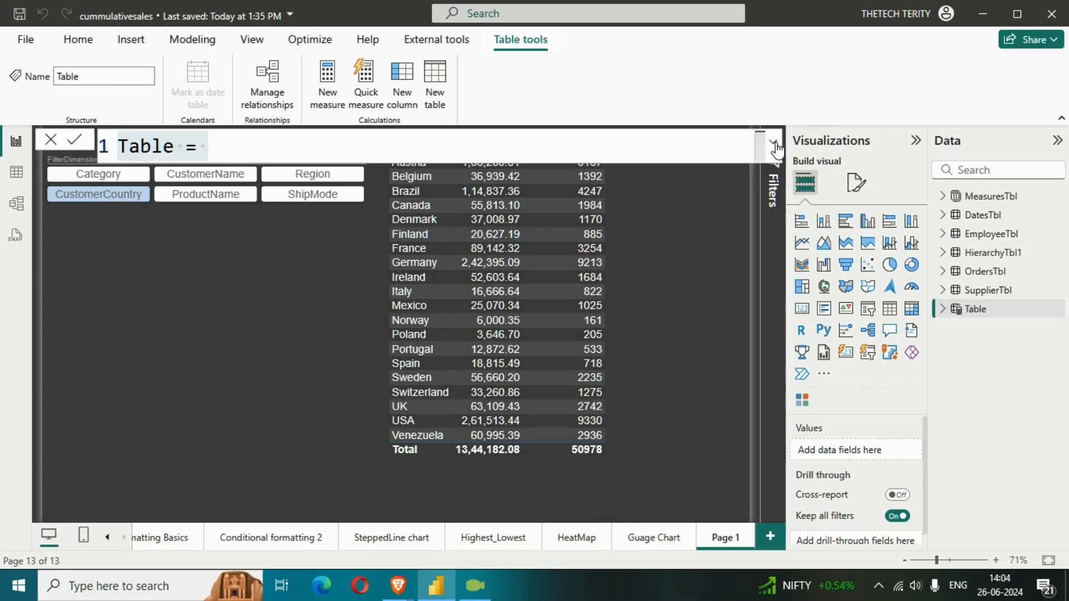
{"action": "left_click", "coordinate": [759, 139]}
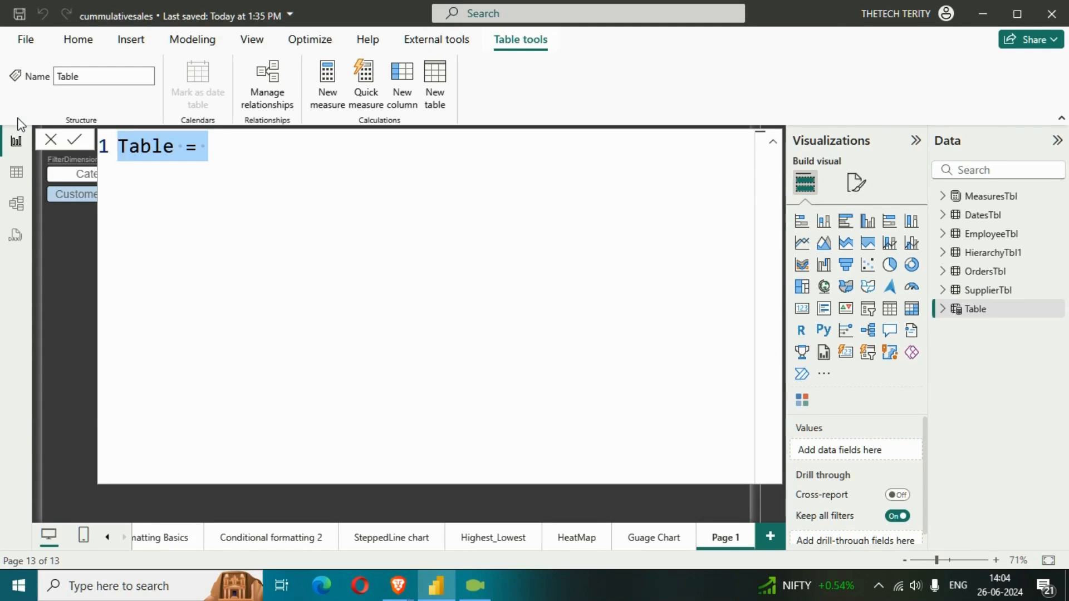
{"action": "type", "text": "Hierarchy"}
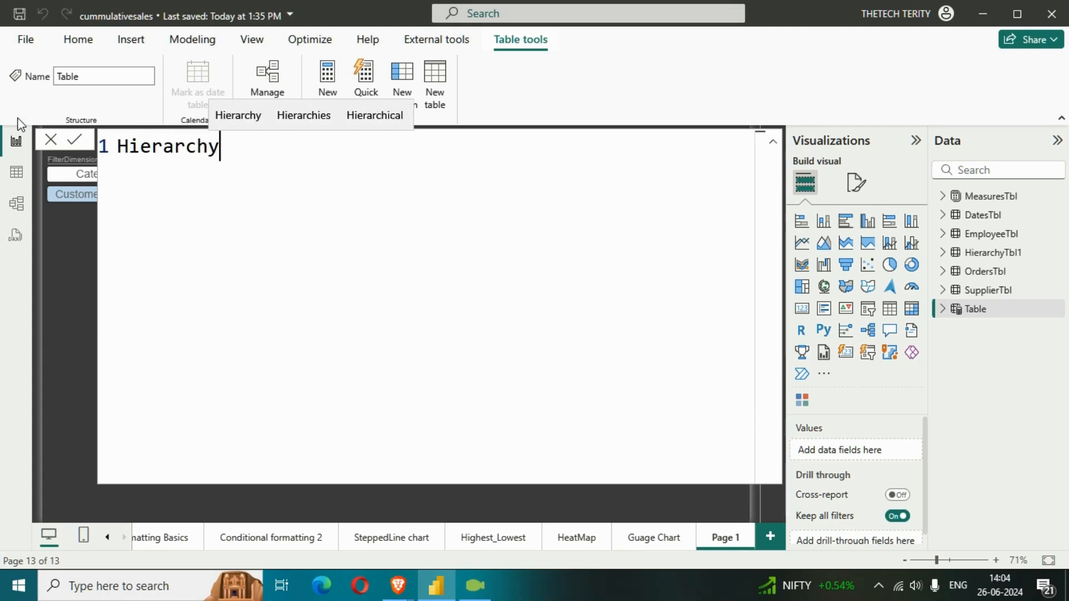
{"action": "type", "text": "Tbl2 ="}
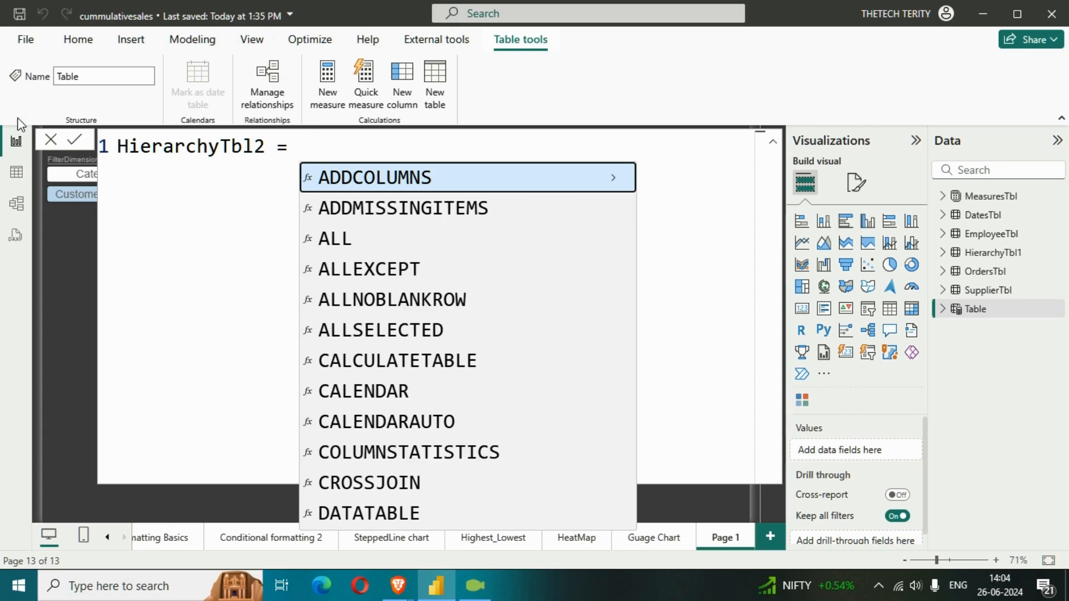
{"action": "type", "text": "'"}
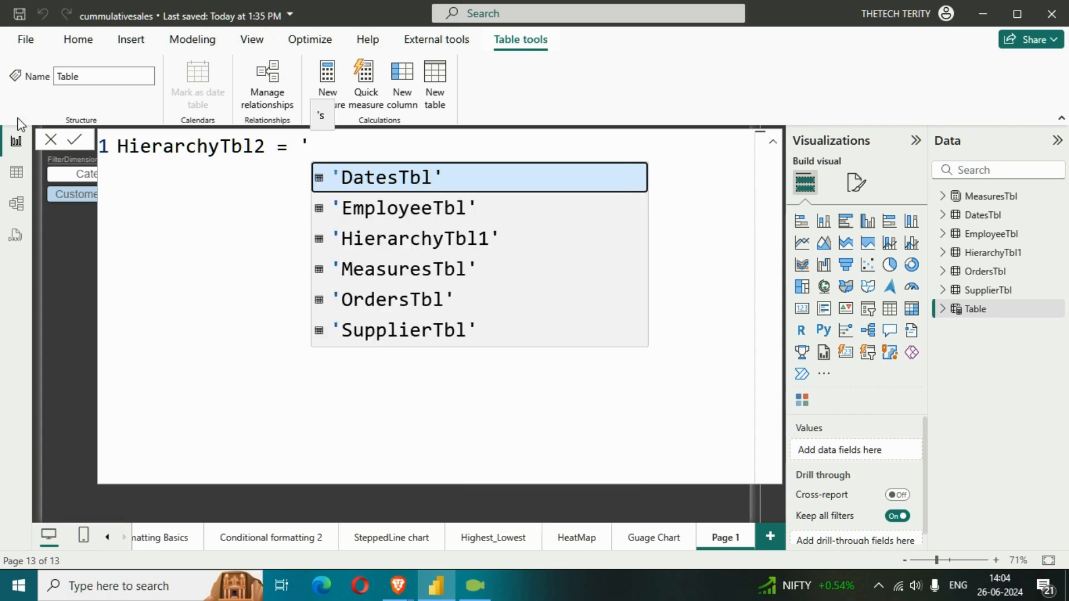
{"action": "key", "text": "Down"}
{"action": "key", "text": "Down"}
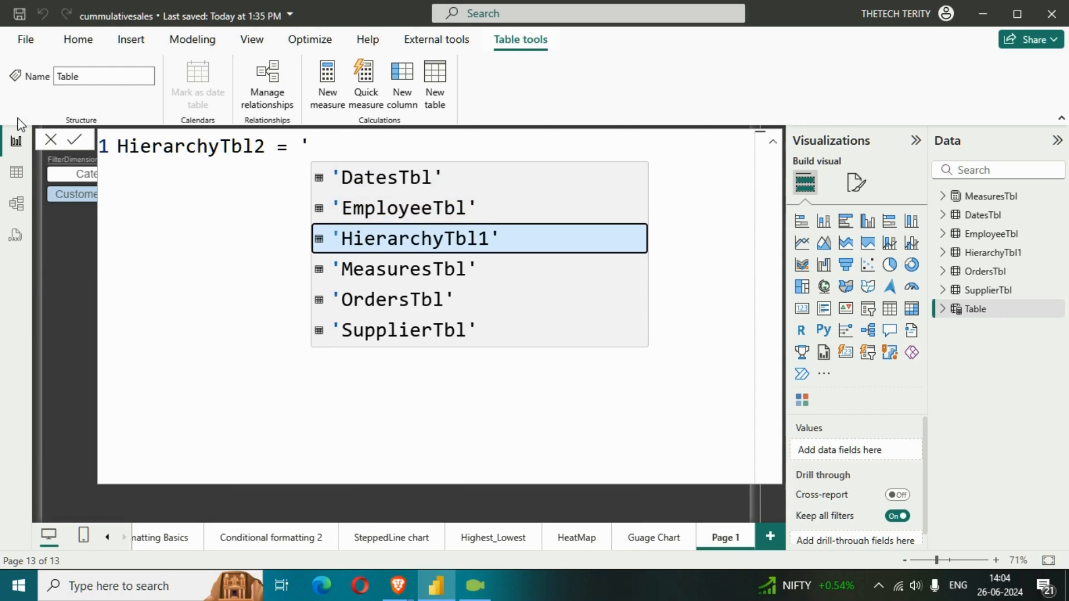
{"action": "key", "text": "Tab"}
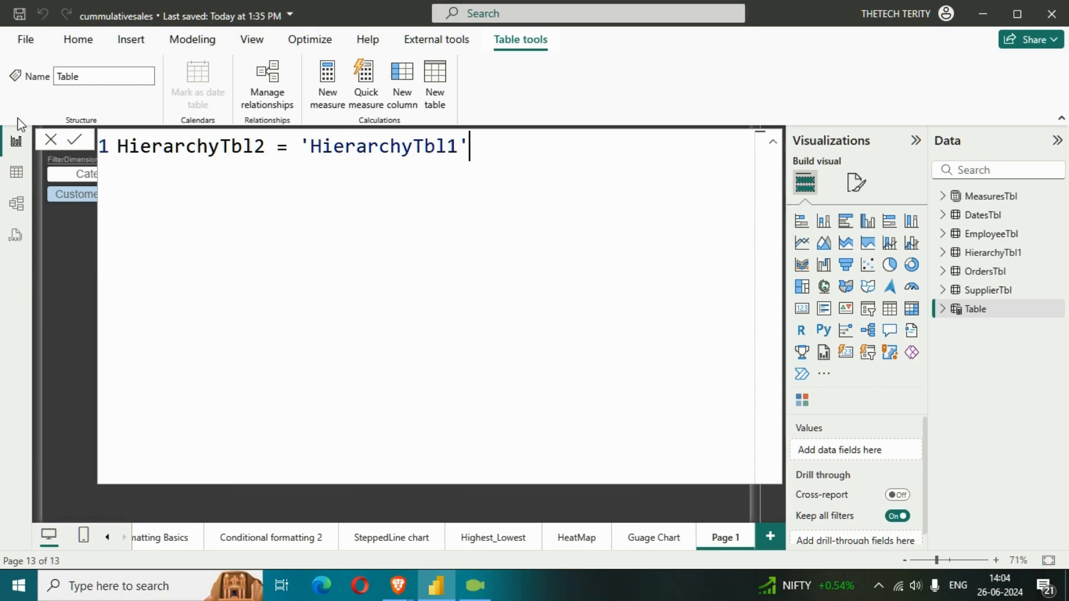
{"action": "key", "text": "Return"}
{"action": "left_click", "coordinate": [776, 143]}
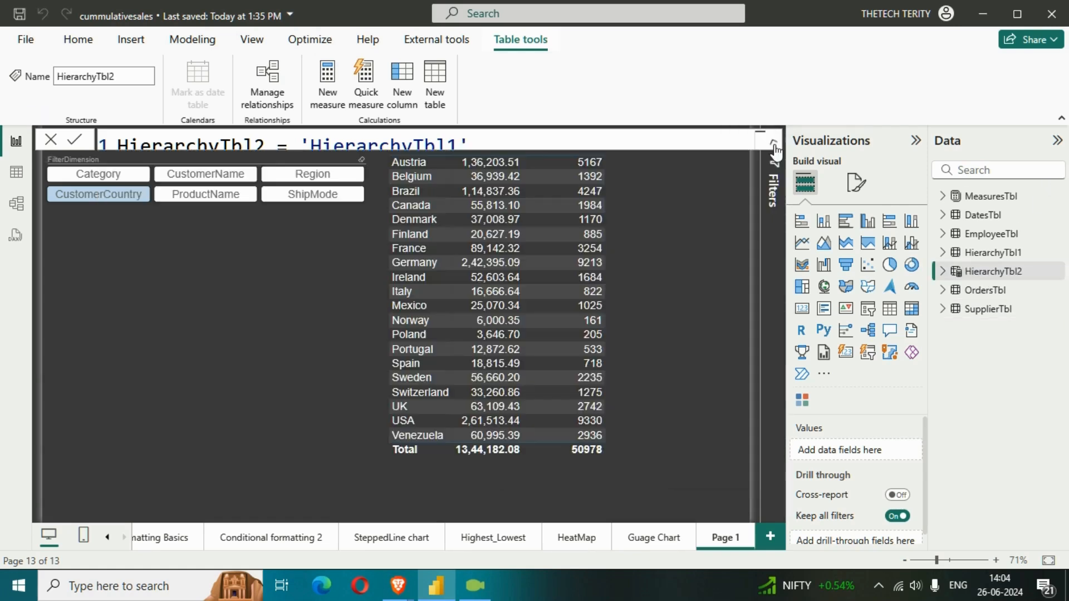
{"action": "left_click", "coordinate": [267, 395]}
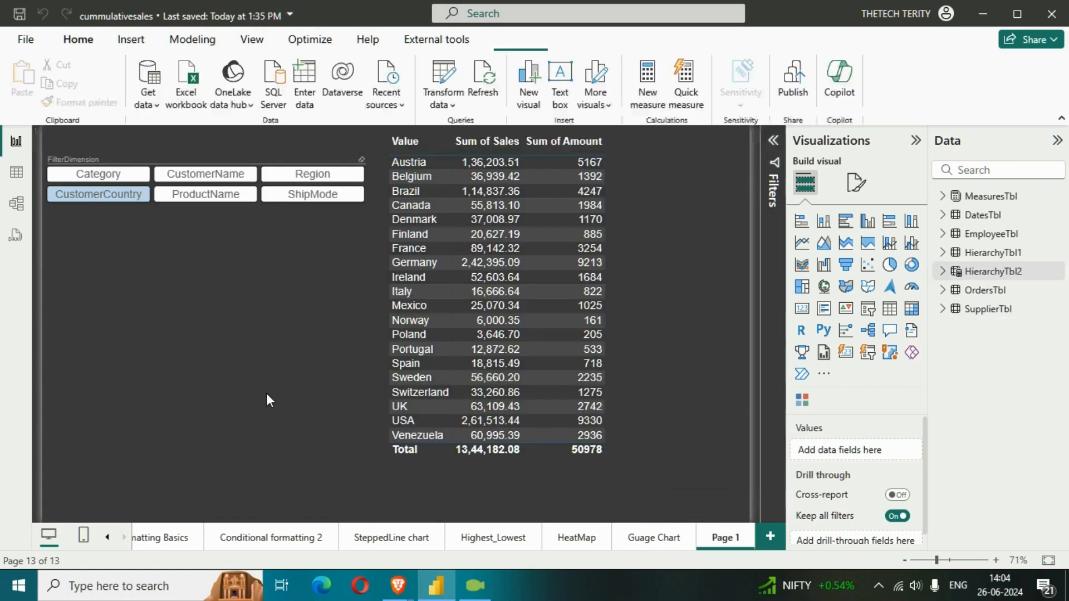
Step: Lengthen the HierarchyTbl1 and HierarchyTbl2 cards in the model diagram so all five fields of each fit
{"action": "left_click", "coordinate": [943, 271]}
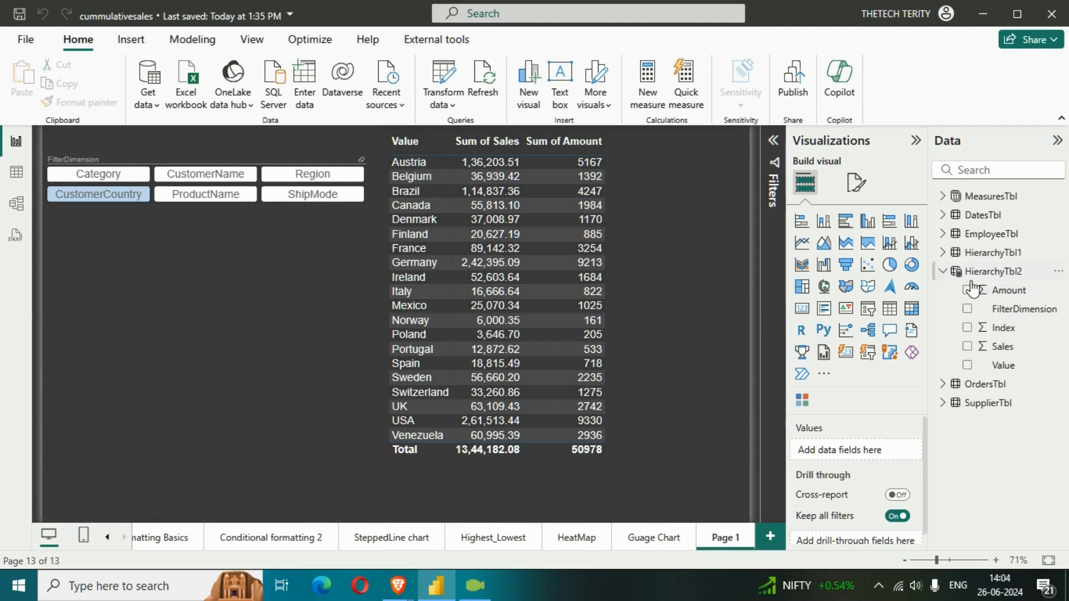
{"action": "left_click", "coordinate": [943, 252]}
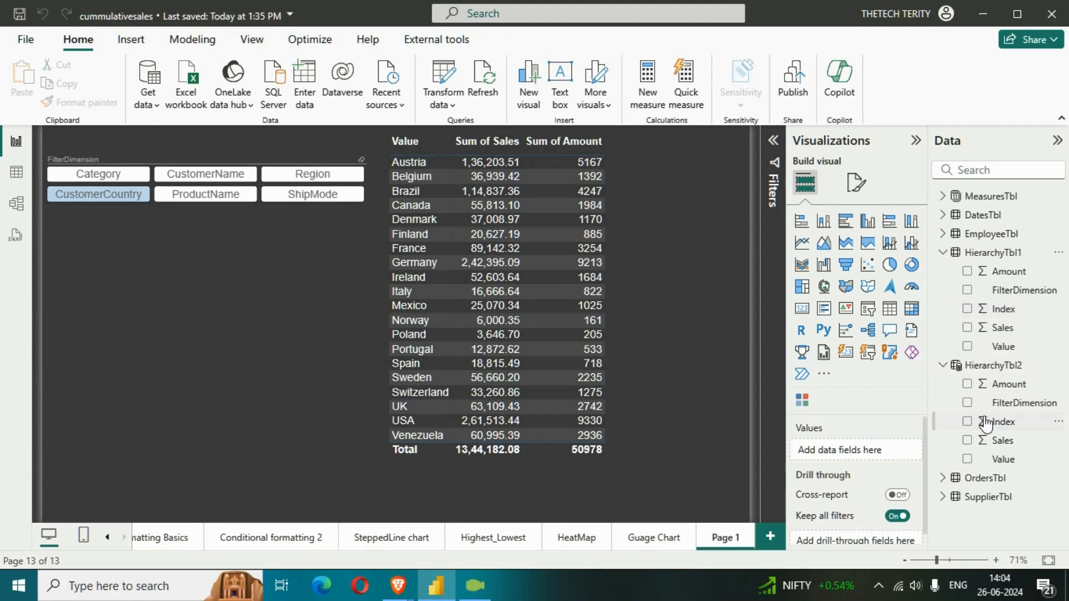
{"action": "left_click", "coordinate": [14, 214]}
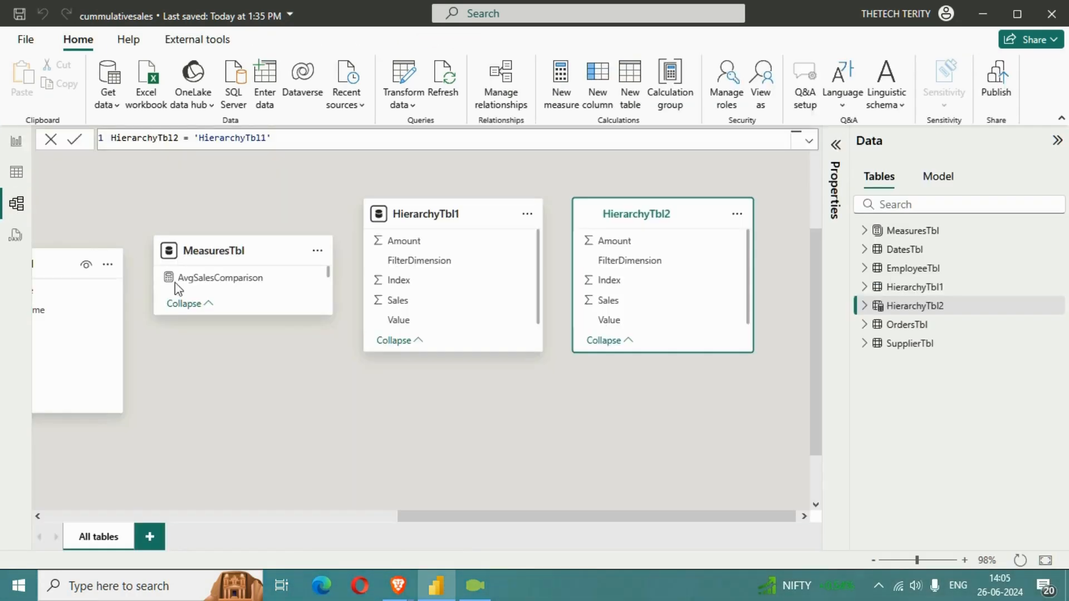
{"action": "left_click_drag", "start_coordinate": [470, 513], "coordinate": [476, 514]}
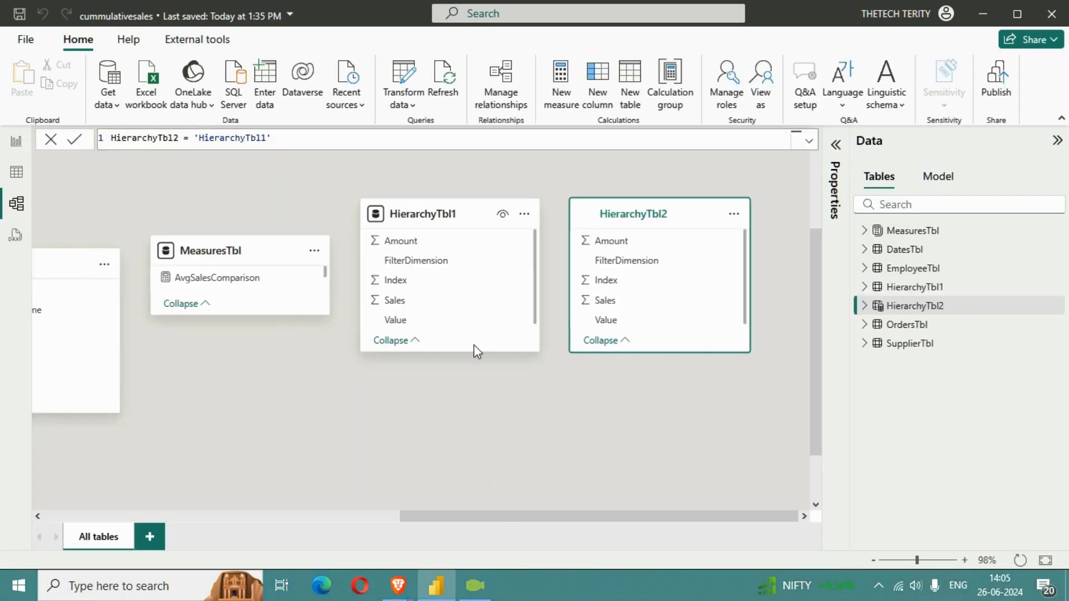
{"action": "left_click_drag", "start_coordinate": [468, 349], "coordinate": [482, 430]}
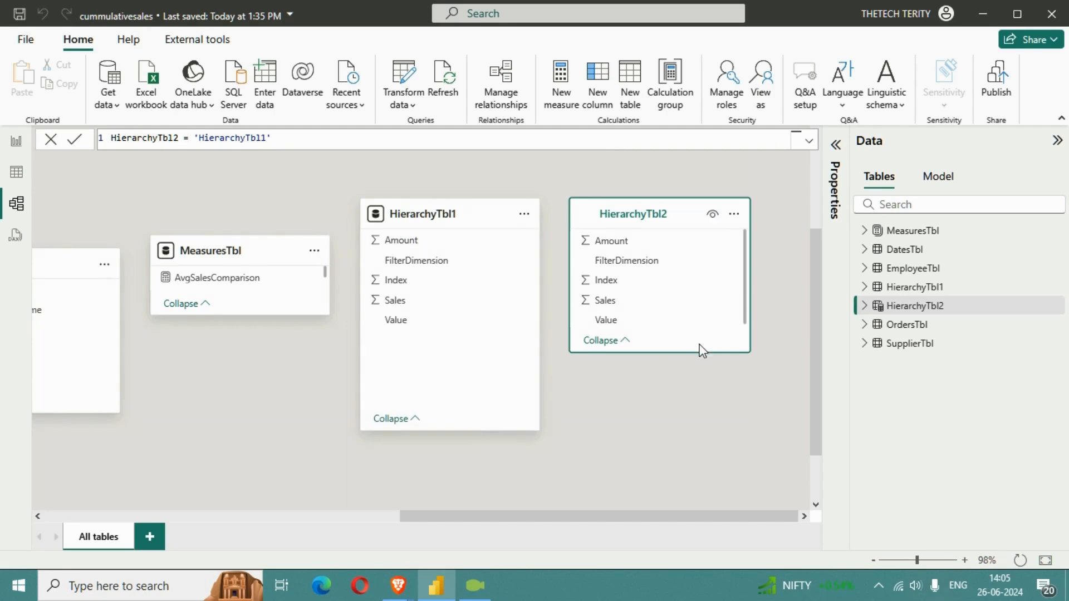
{"action": "left_click_drag", "start_coordinate": [678, 349], "coordinate": [678, 439]}
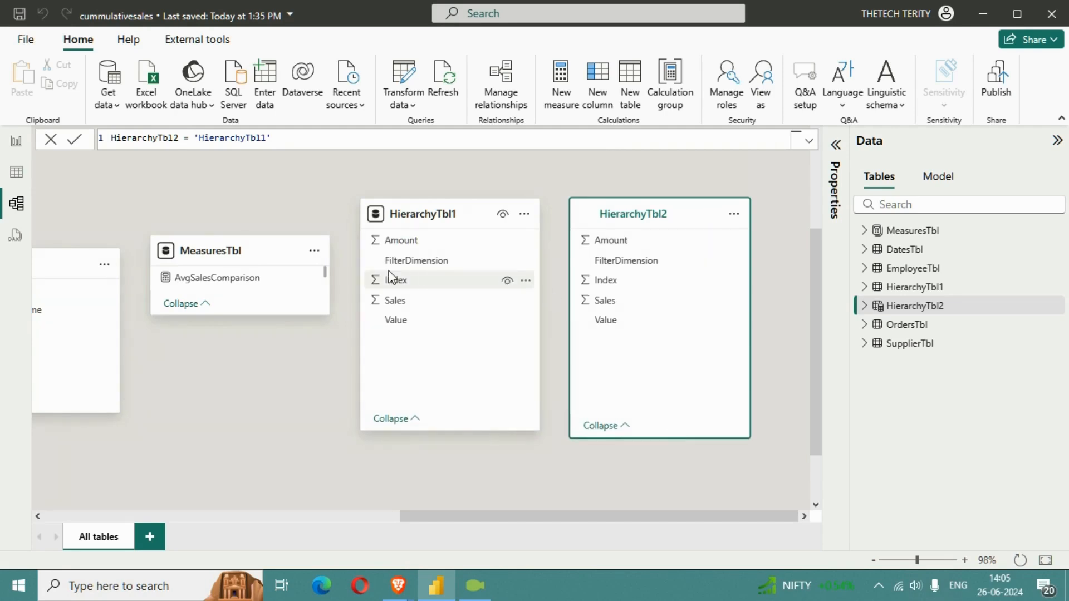
Step: Relate HierarchyTbl1 to HierarchyTbl2 on Index as many to many, with single cross-filtering where HierarchyTbl1 filters HierarchyTbl2
{"action": "left_click_drag", "start_coordinate": [393, 285], "coordinate": [626, 282]}
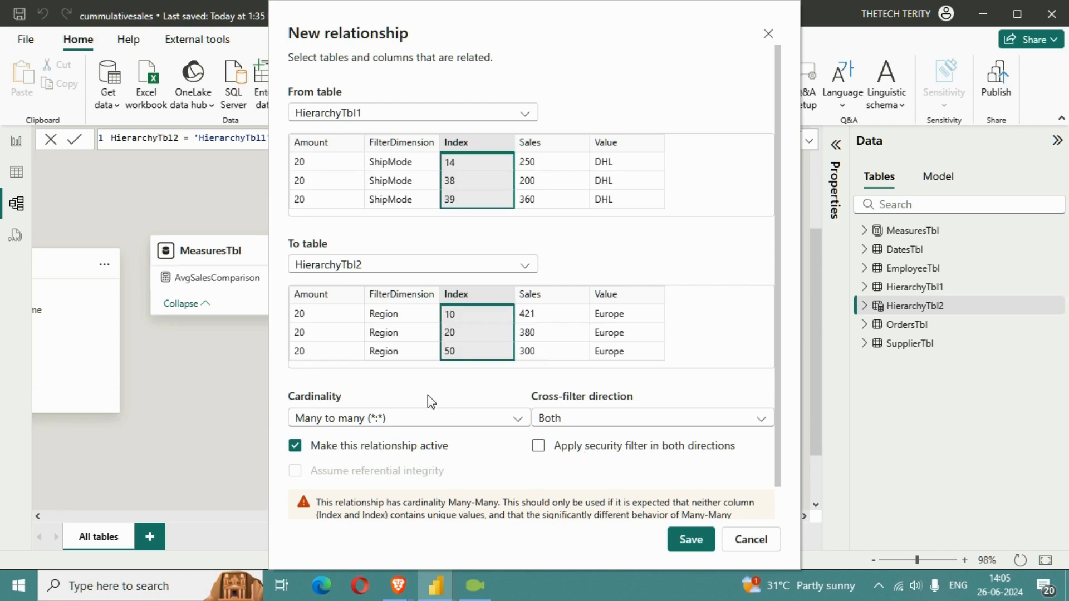
{"action": "left_click", "coordinate": [564, 424]}
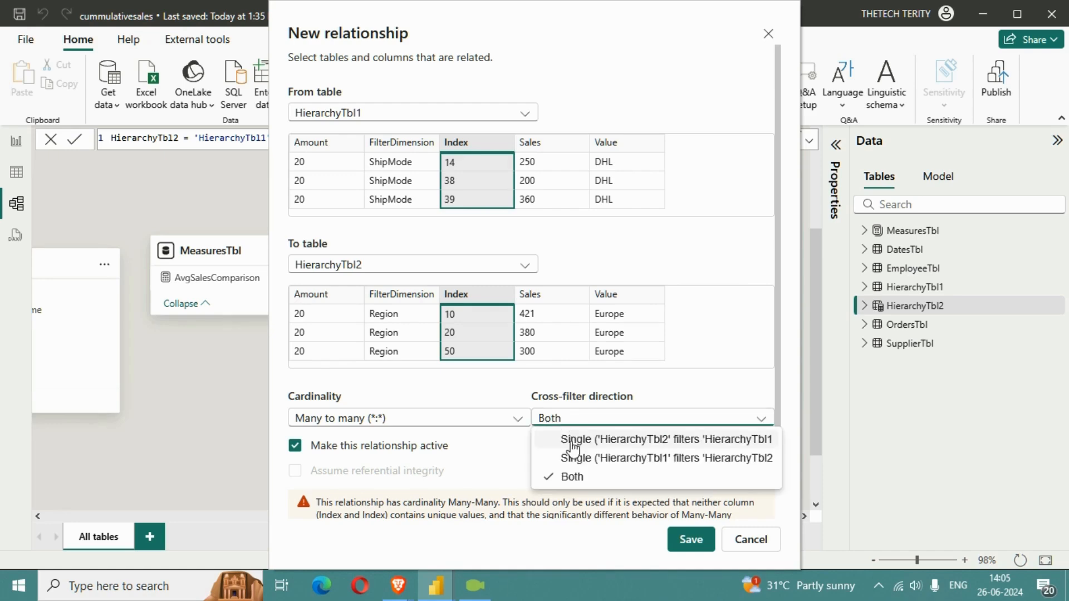
{"action": "left_click", "coordinate": [628, 464]}
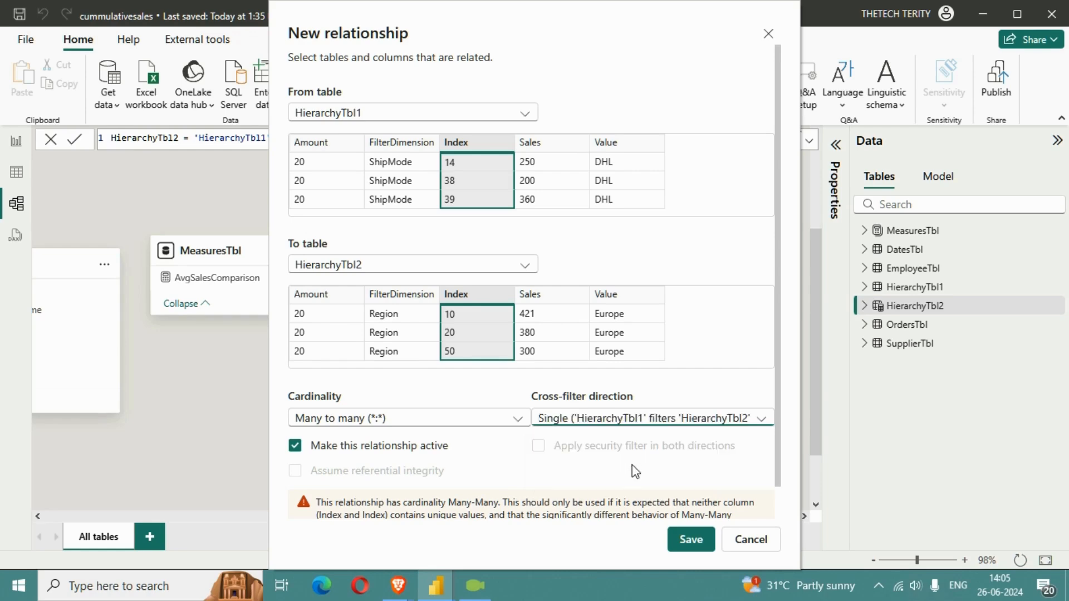
{"action": "left_click", "coordinate": [691, 539]}
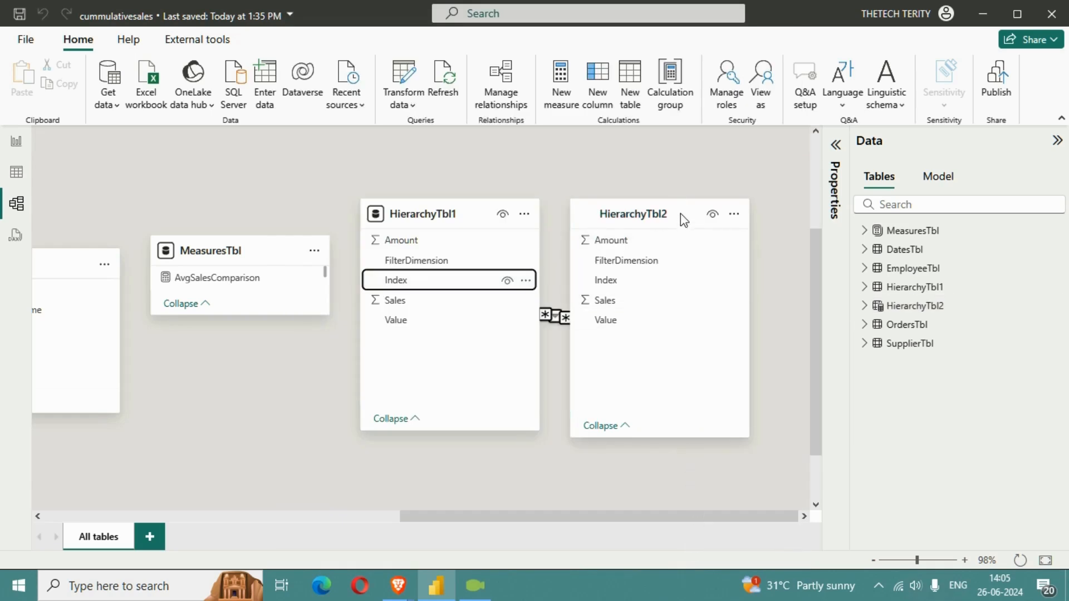
Step: Move the HierarchyTbl1 and HierarchyTbl2 cards further apart in the model diagram and look over the other tables
{"action": "left_click_drag", "start_coordinate": [685, 206], "coordinate": [745, 197]}
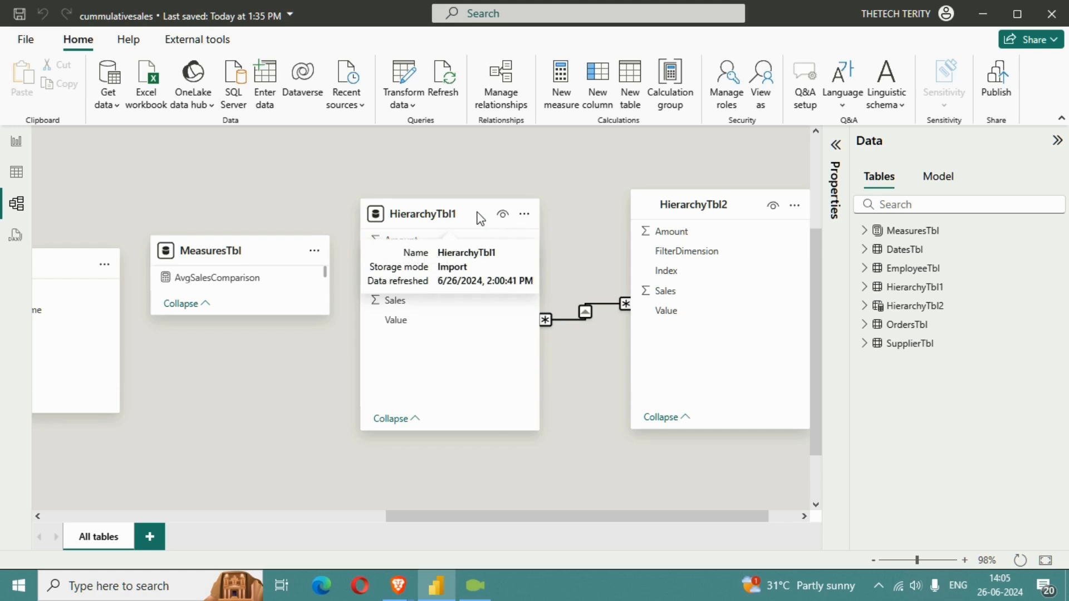
{"action": "left_click_drag", "start_coordinate": [478, 214], "coordinate": [451, 199]}
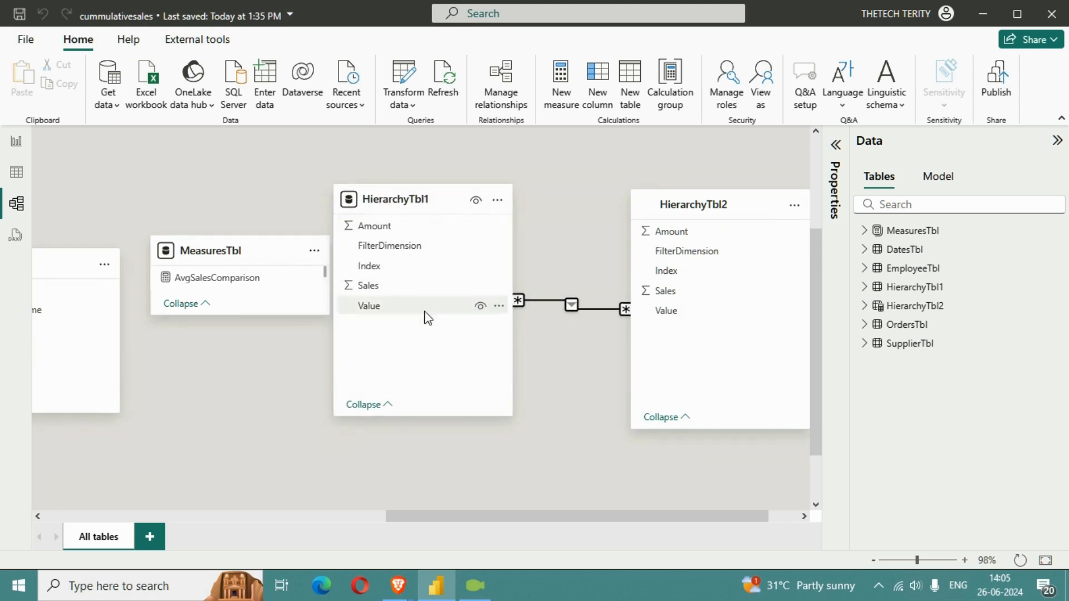
{"action": "left_click_drag", "start_coordinate": [396, 518], "coordinate": [111, 505]}
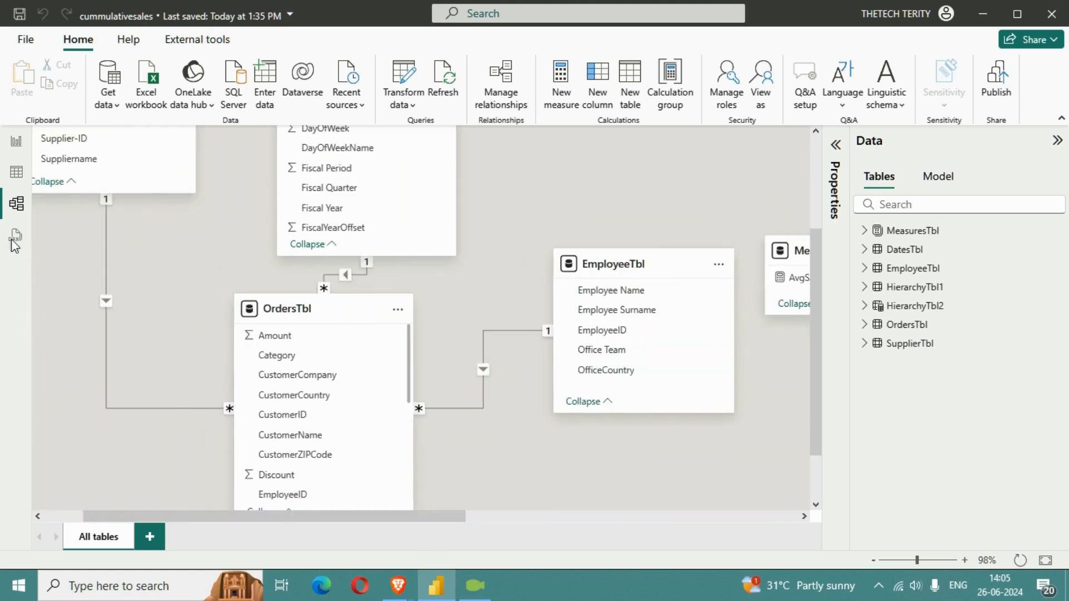
Step: Insert a second Chiclet slicer on the report page using the FilterDimension field of HierarchyTbl2
{"action": "left_click", "coordinate": [16, 142]}
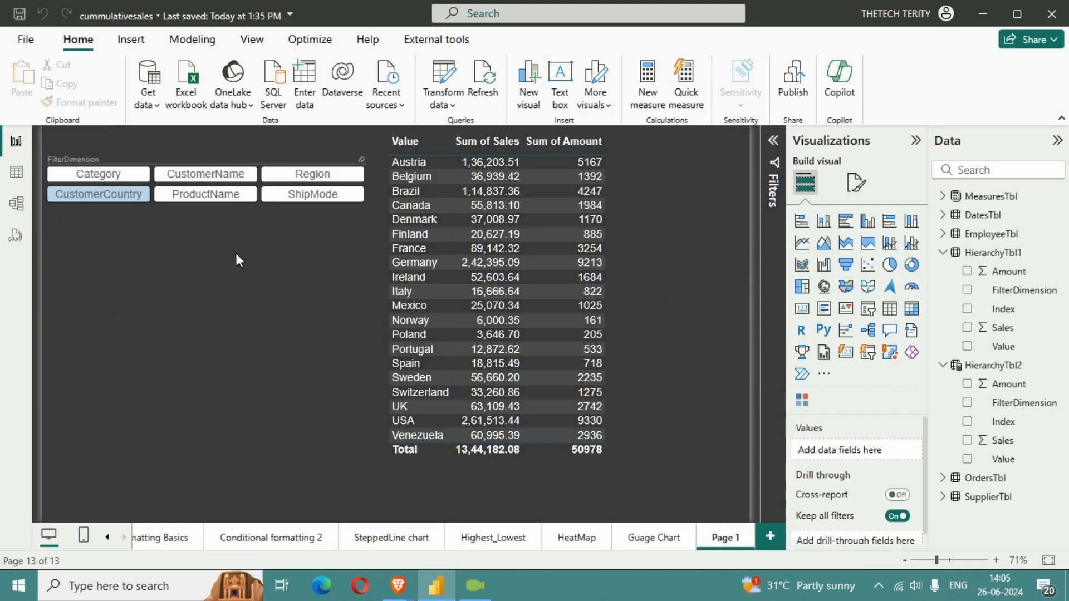
{"action": "left_click", "coordinate": [803, 400]}
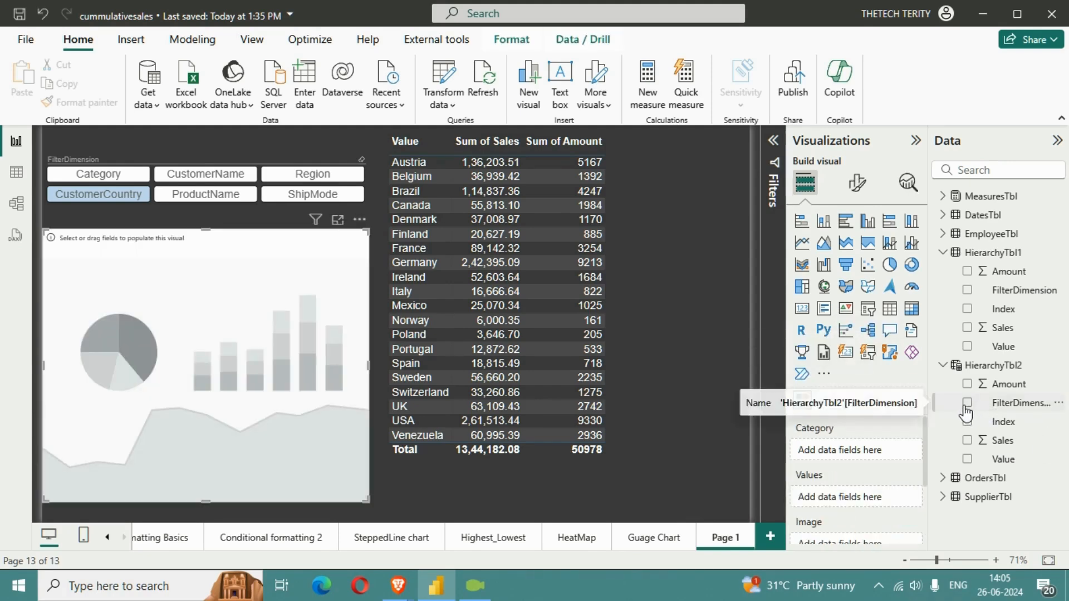
{"action": "left_click", "coordinate": [967, 402]}
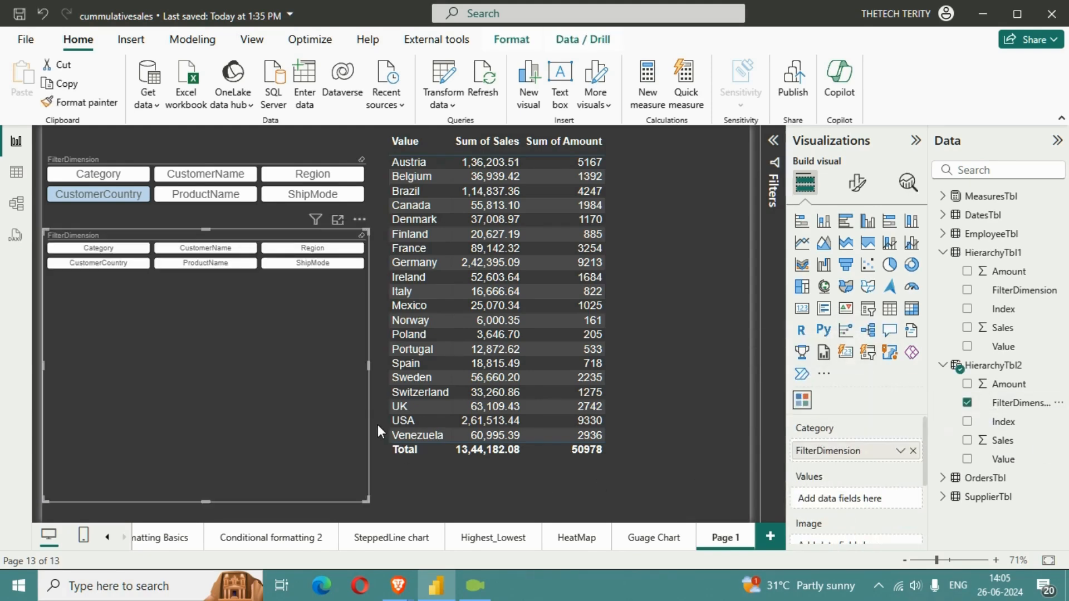
Step: Set the text size of the HierarchyTbl2 slicer's chiclets to 15 pt
{"action": "left_click", "coordinate": [858, 183]}
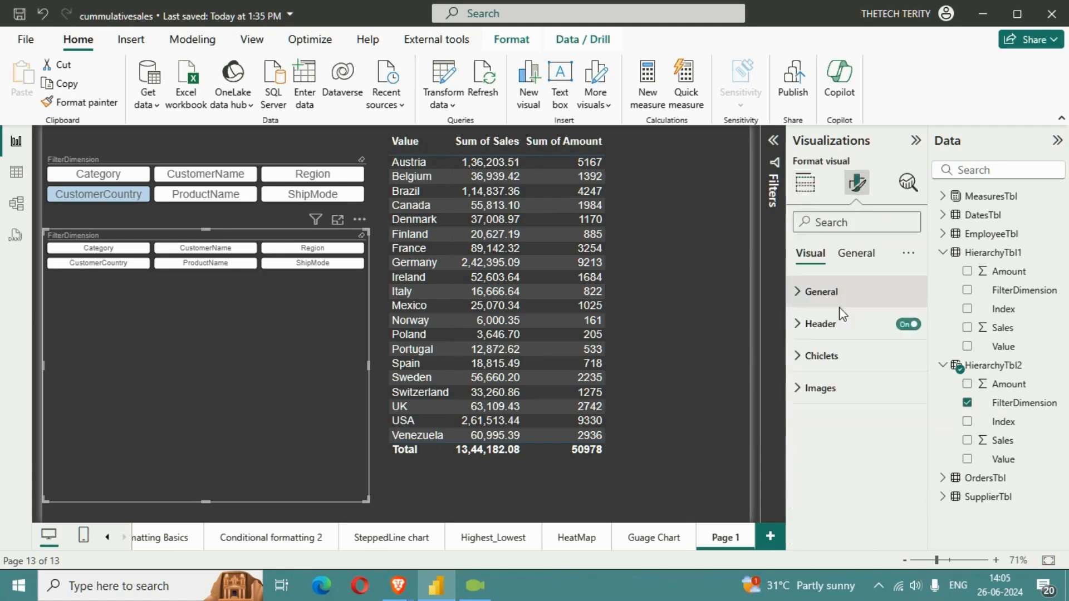
{"action": "left_click", "coordinate": [824, 356]}
{"action": "left_click", "coordinate": [848, 405]}
{"action": "left_click", "coordinate": [848, 406]}
{"action": "left_click", "coordinate": [848, 406]}
{"action": "left_click", "coordinate": [848, 406]}
{"action": "left_click", "coordinate": [848, 406]}
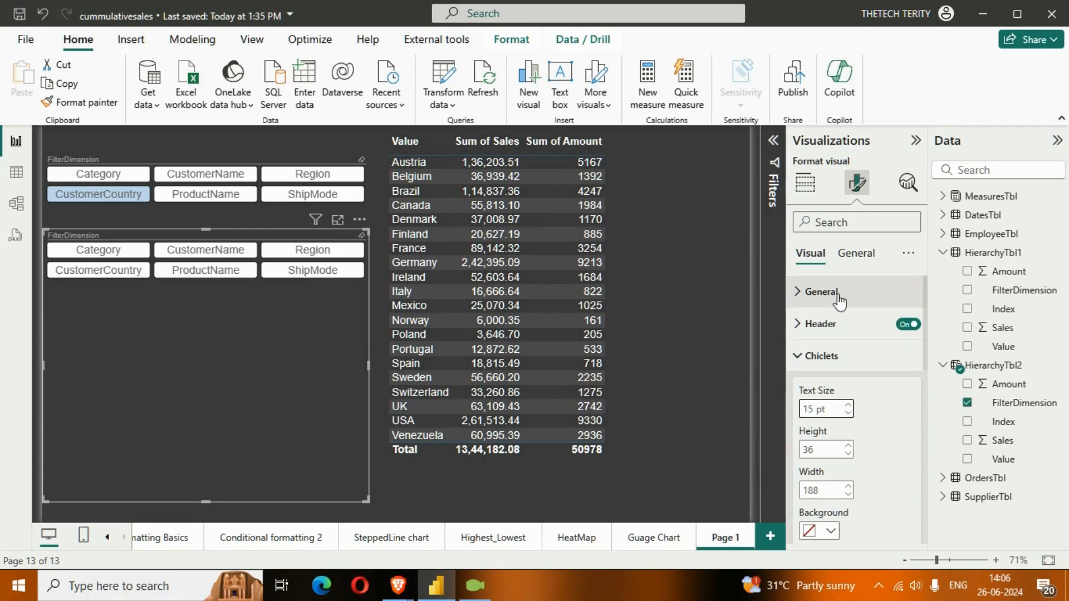
Step: Turn off multiple selection and turn on forced selection for the HierarchyTbl2 slicer
{"action": "left_click", "coordinate": [816, 291]}
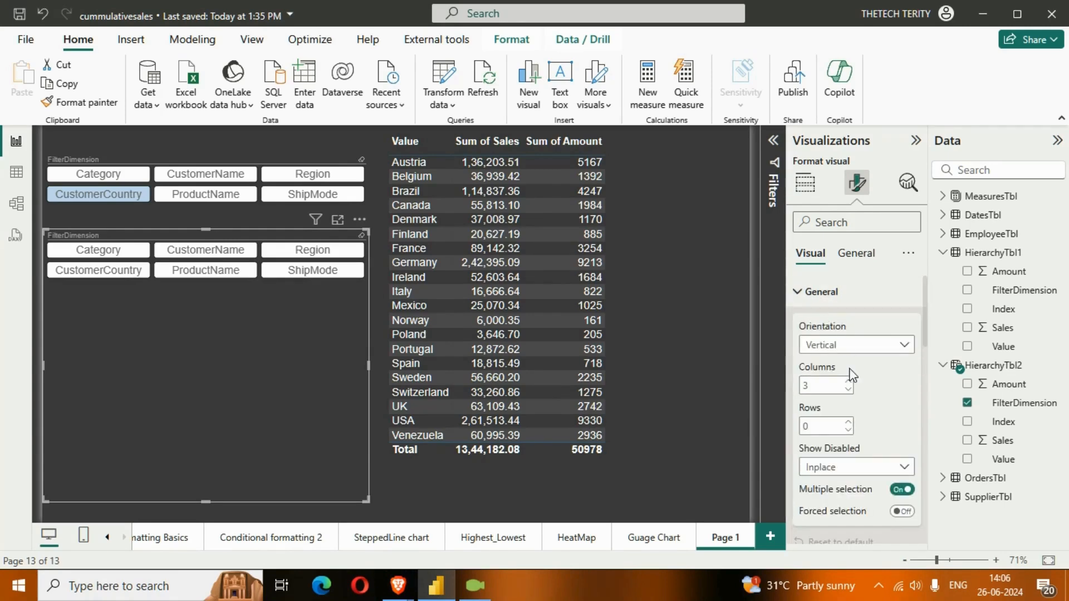
{"action": "left_click", "coordinate": [902, 512]}
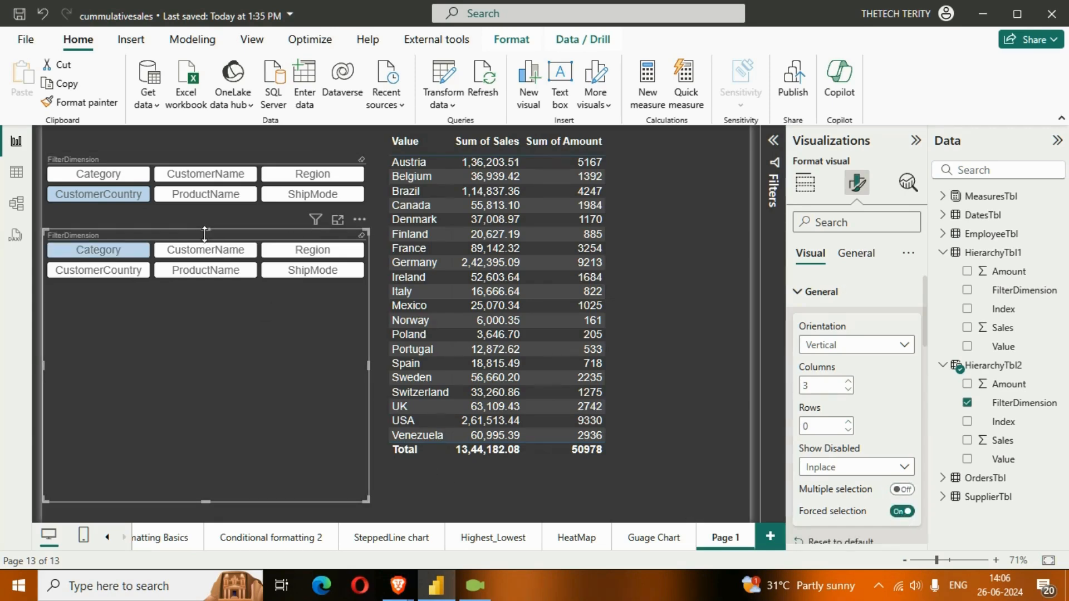
Step: Shrink the HierarchyTbl2 slicer to a short strip with a gap below the first slicer and deselect it
{"action": "left_click_drag", "start_coordinate": [205, 235], "coordinate": [213, 282]}
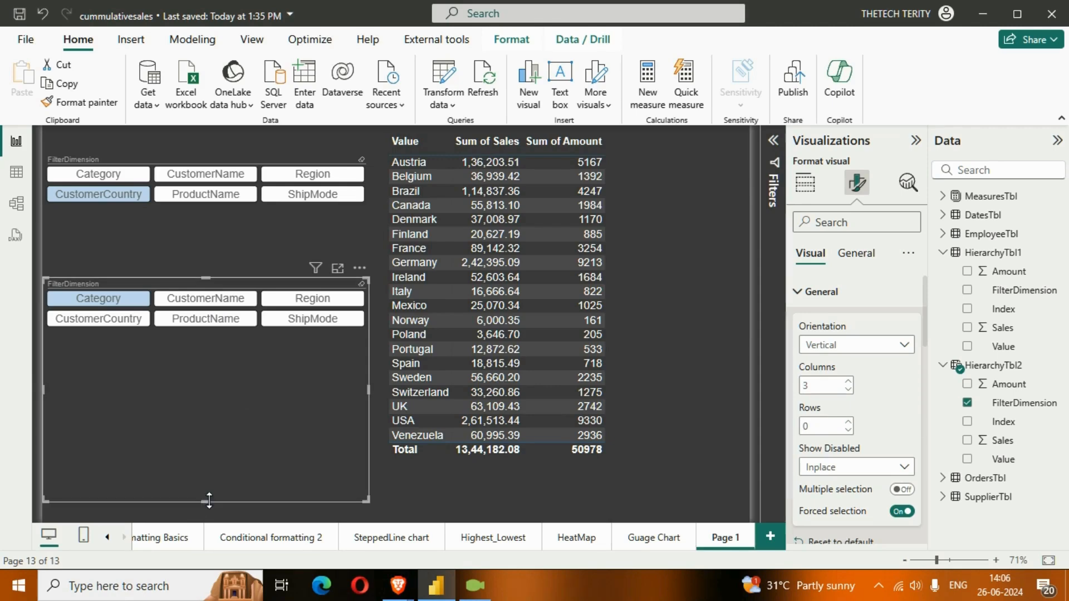
{"action": "left_click_drag", "start_coordinate": [340, 501], "coordinate": [339, 339]}
{"action": "left_click", "coordinate": [310, 413]}
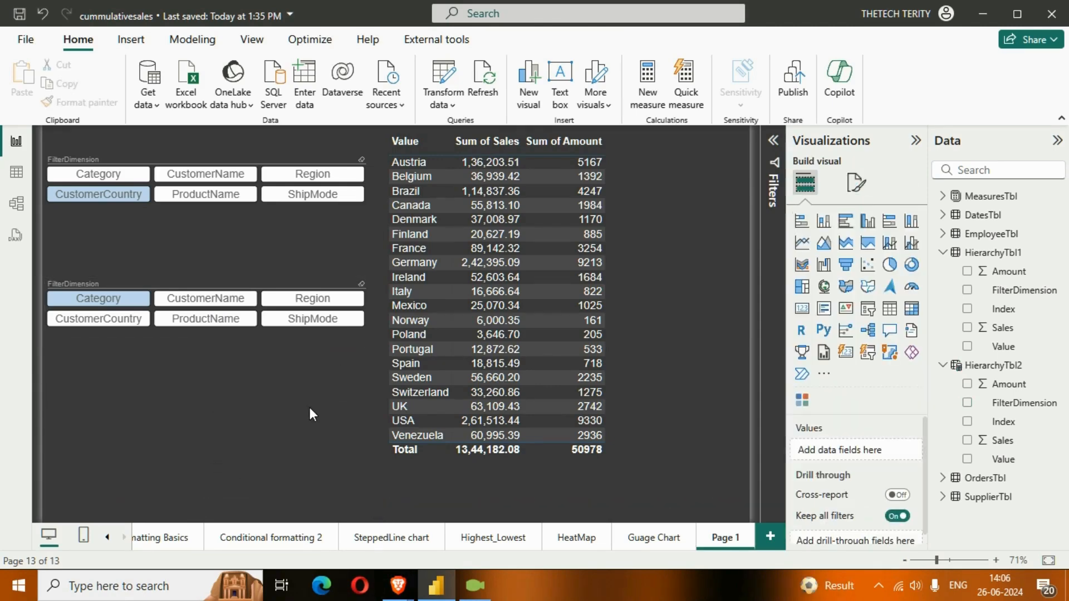
Step: Choose Category in the HierarchyTbl1 slicer and ProductName in the HierarchyTbl2 slicer, and select the table visual
{"action": "left_click", "coordinate": [110, 177]}
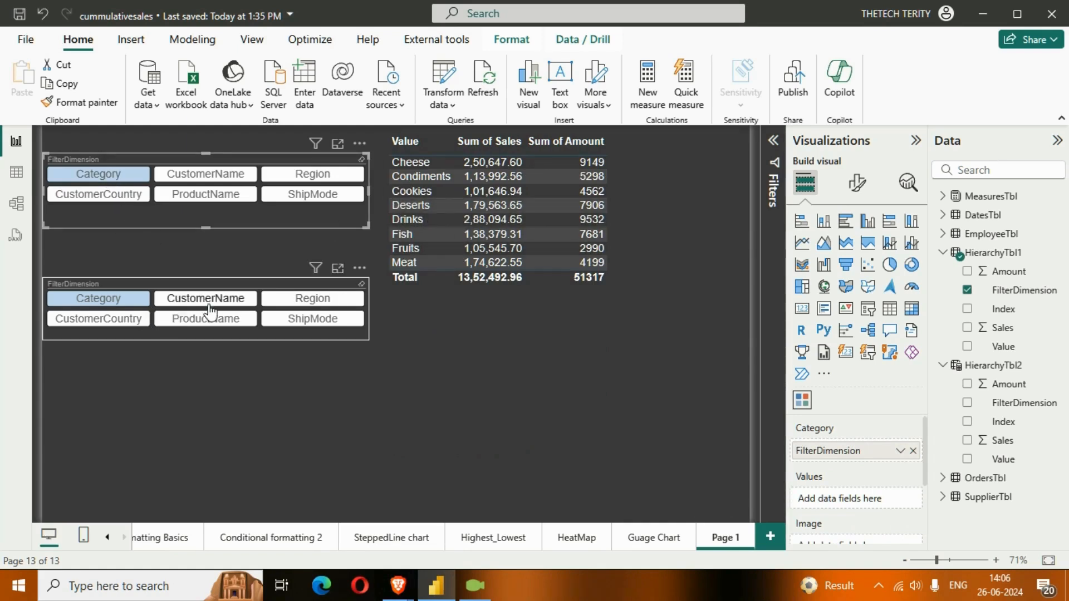
{"action": "left_click", "coordinate": [186, 318]}
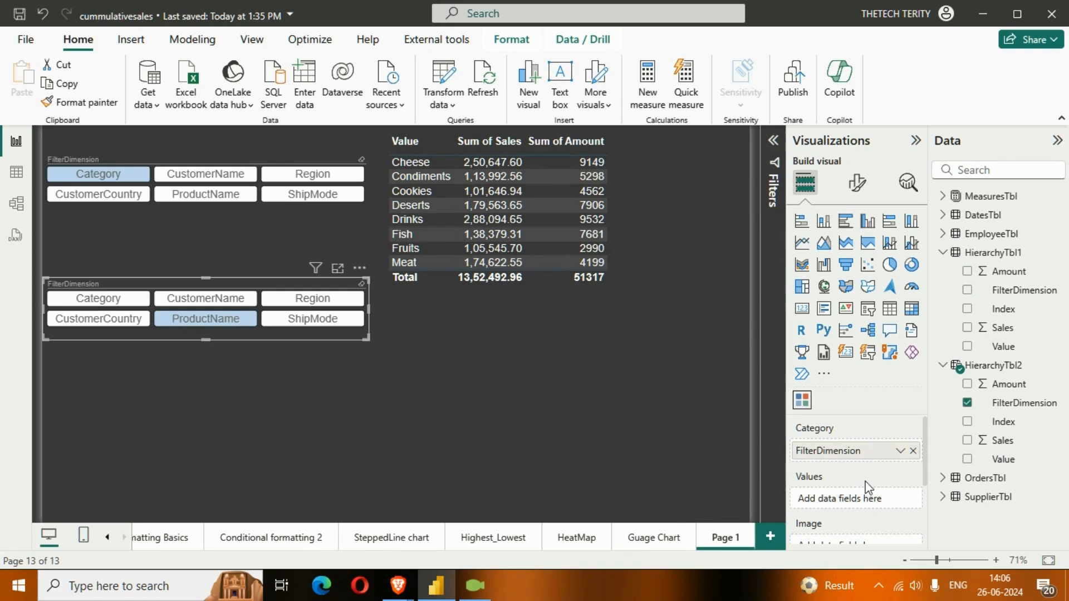
{"action": "left_click", "coordinate": [600, 319]}
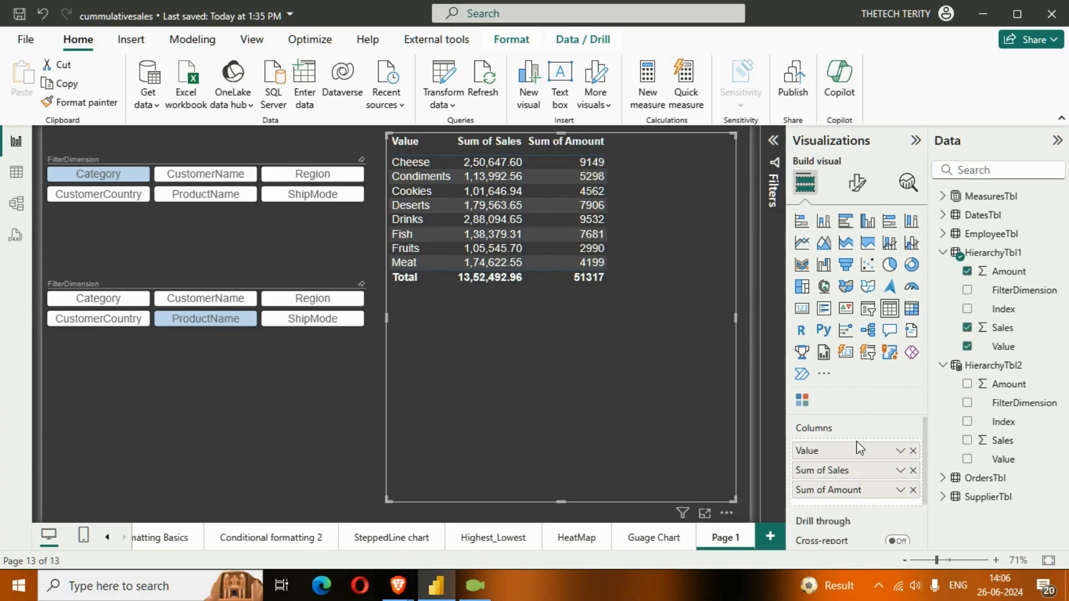
Step: Convert the selected table visual to a matrix
{"action": "scroll", "coordinate": [852, 486], "scroll_direction": "down", "scroll_amount": 2}
{"action": "scroll", "coordinate": [853, 491], "scroll_direction": "up", "scroll_amount": 2}
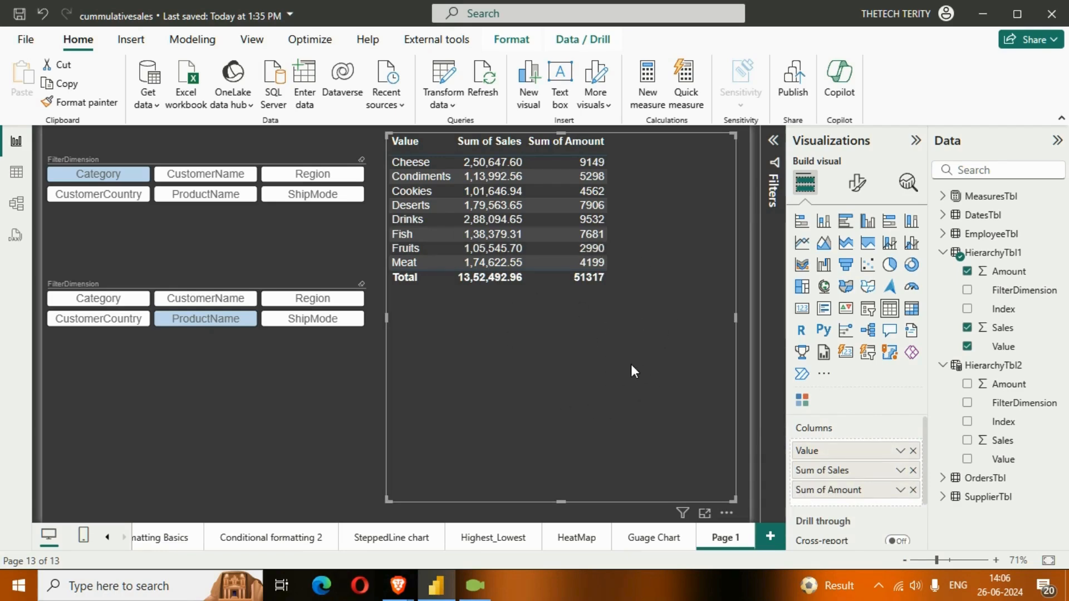
{"action": "left_click", "coordinate": [912, 310]}
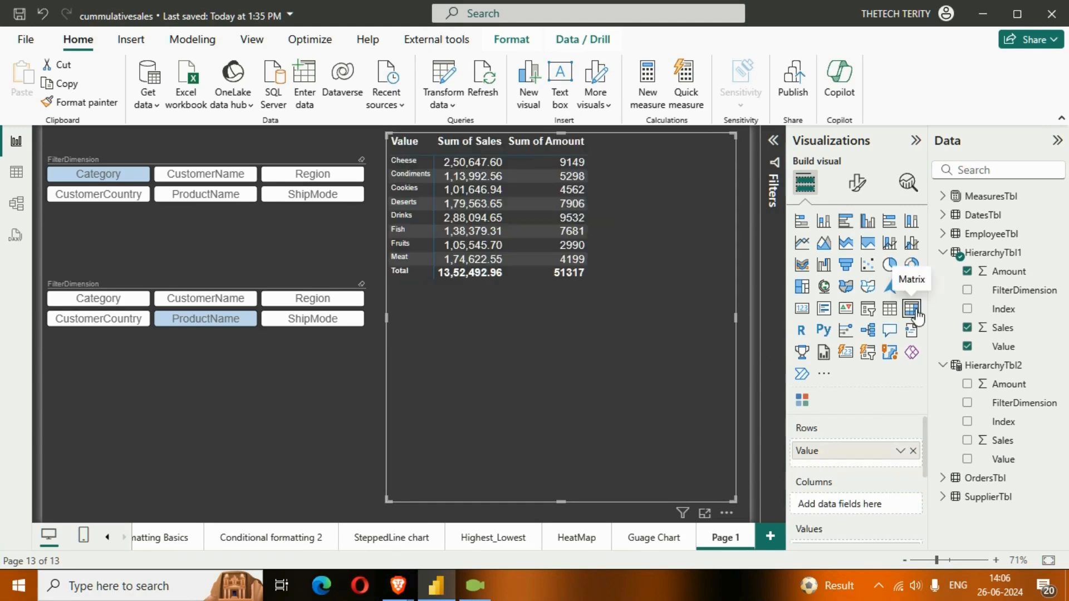
Step: Set the text size of the matrix's row headers to 15
{"action": "left_click", "coordinate": [858, 182]}
{"action": "left_click", "coordinate": [846, 388]}
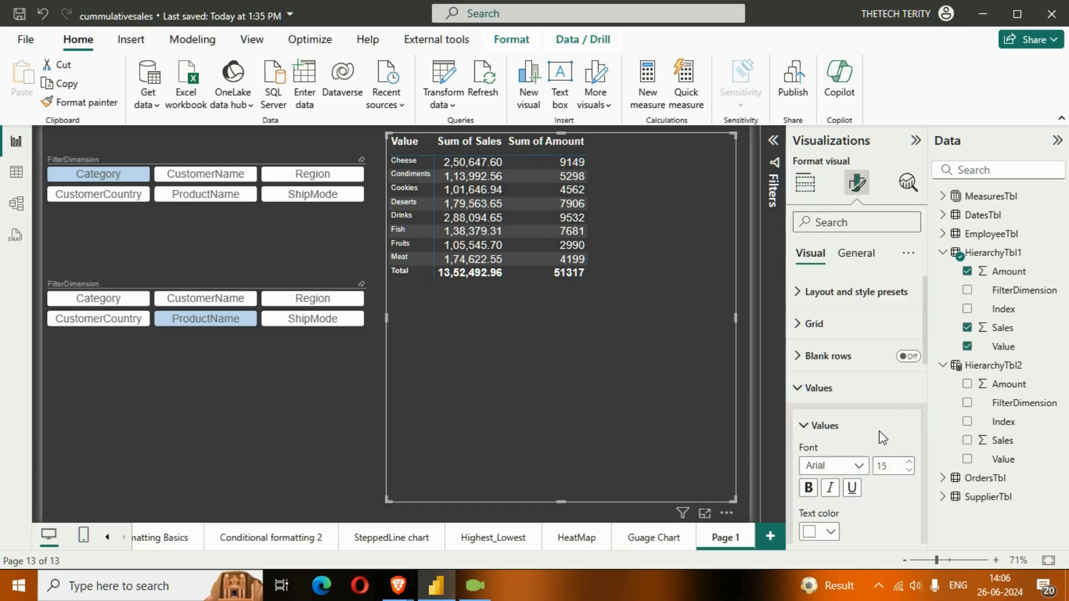
{"action": "left_click", "coordinate": [847, 397]}
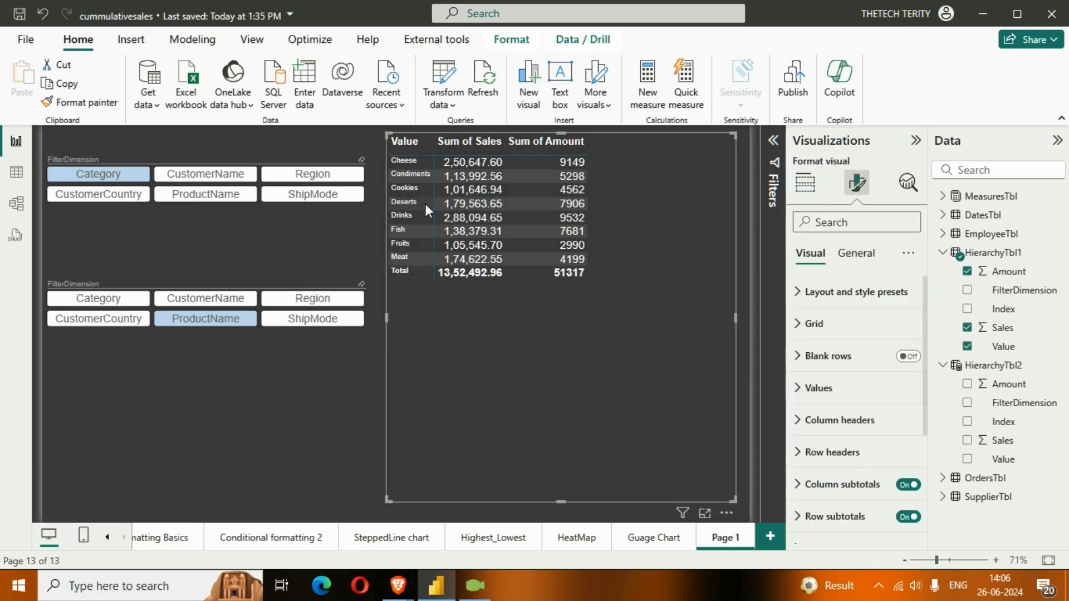
{"action": "left_click", "coordinate": [846, 453]}
{"action": "scroll", "coordinate": [868, 450], "scroll_direction": "down", "scroll_amount": 2}
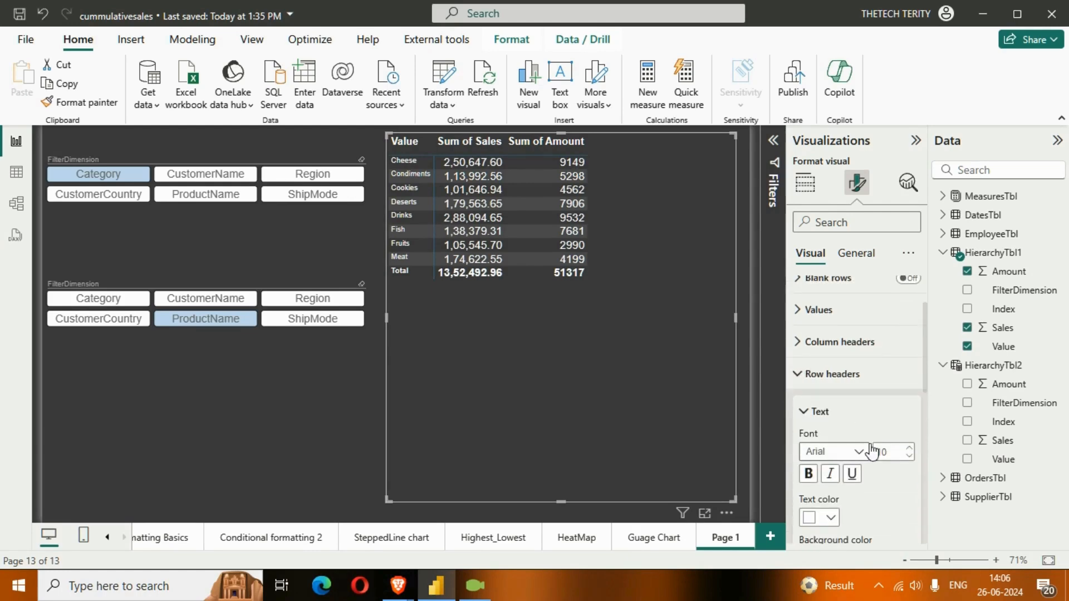
{"action": "left_click", "coordinate": [909, 447]}
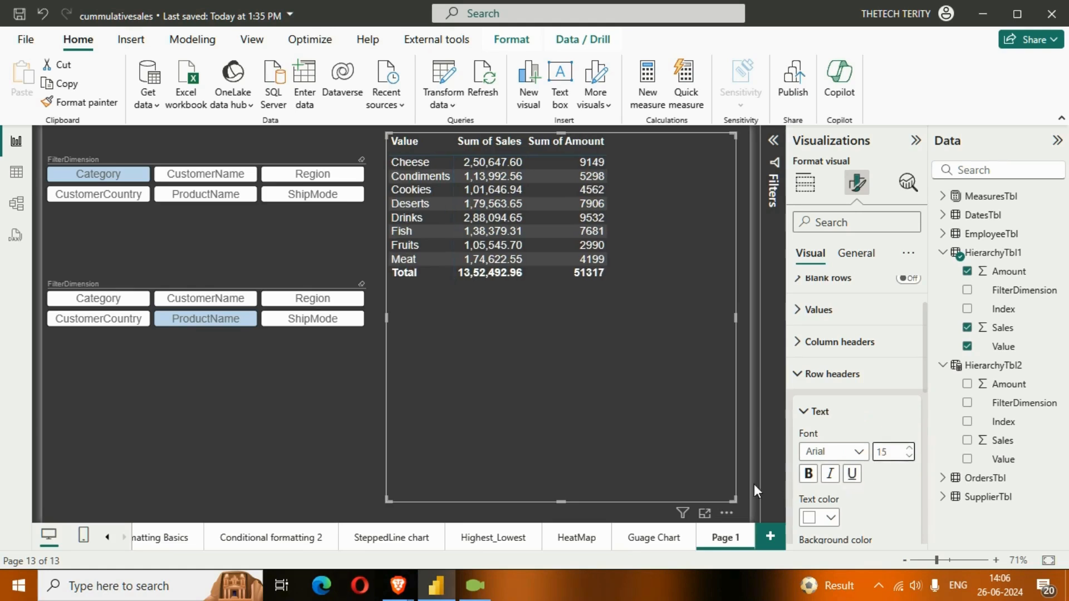
{"action": "left_click", "coordinate": [338, 410]}
Step: Add the HierarchyTbl2 Value field below the existing Value field in the matrix rows and expand the Cheese row
{"action": "left_click", "coordinate": [561, 353]}
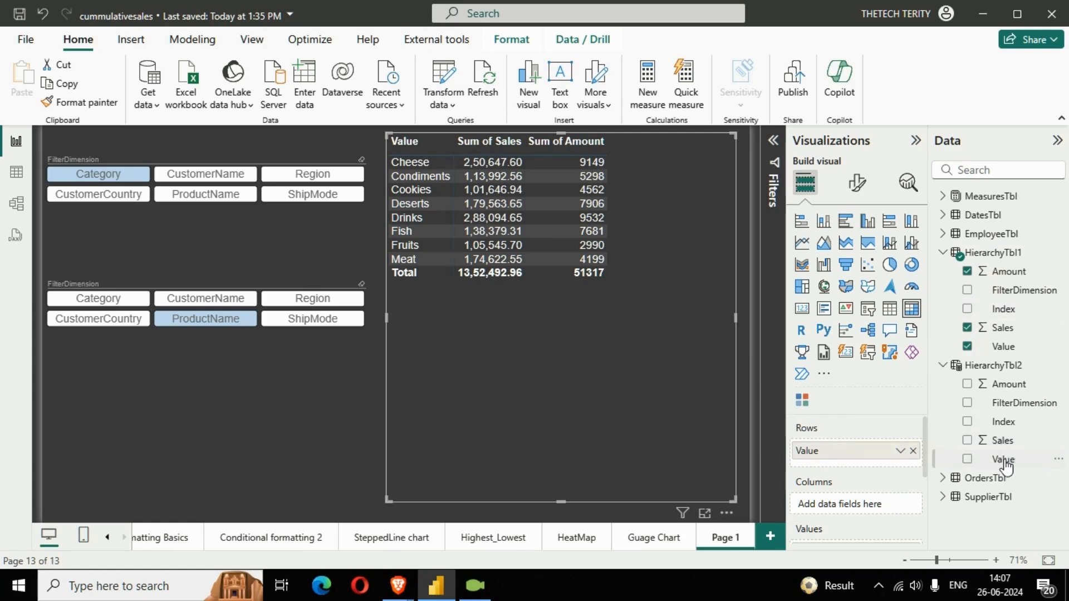
{"action": "left_click_drag", "start_coordinate": [1004, 460], "coordinate": [877, 472]}
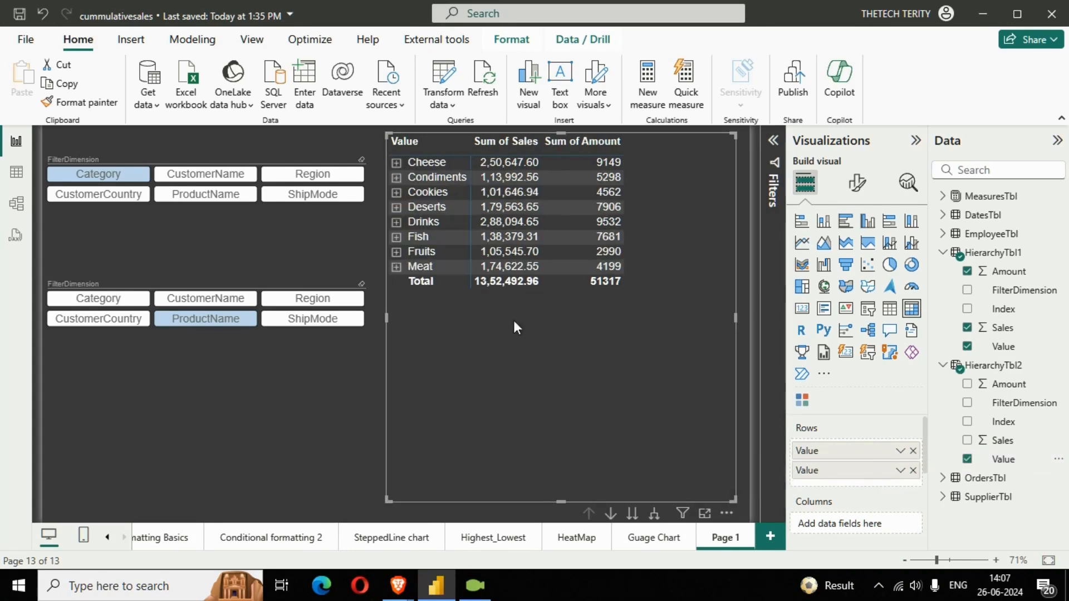
{"action": "left_click", "coordinate": [396, 163]}
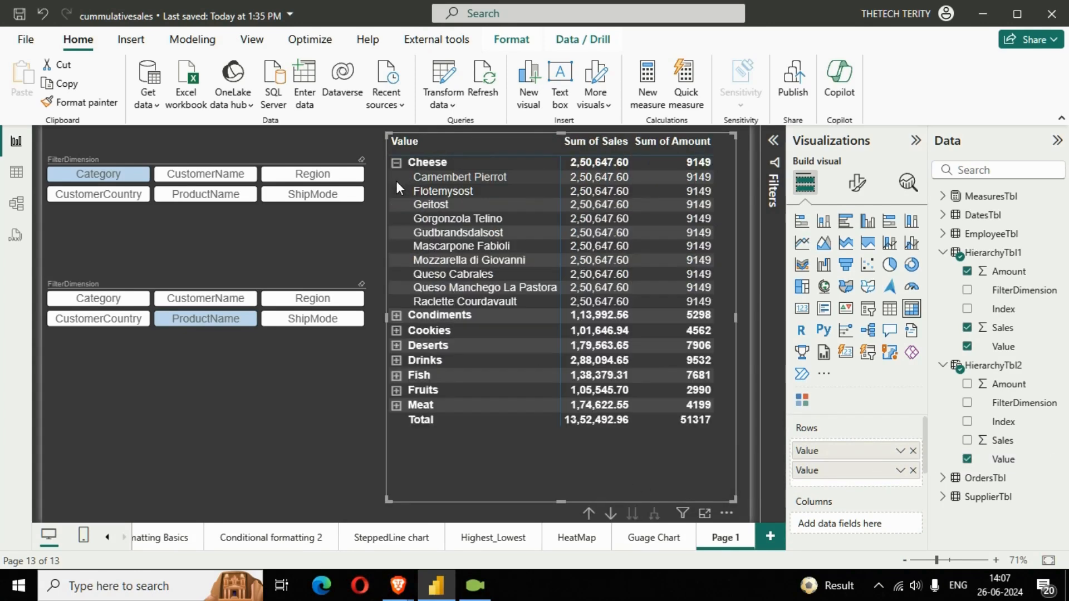
Step: Choose CustomerCountry in the HierarchyTbl1 slicer and Category in the HierarchyTbl2 slicer
{"action": "left_click", "coordinate": [192, 330]}
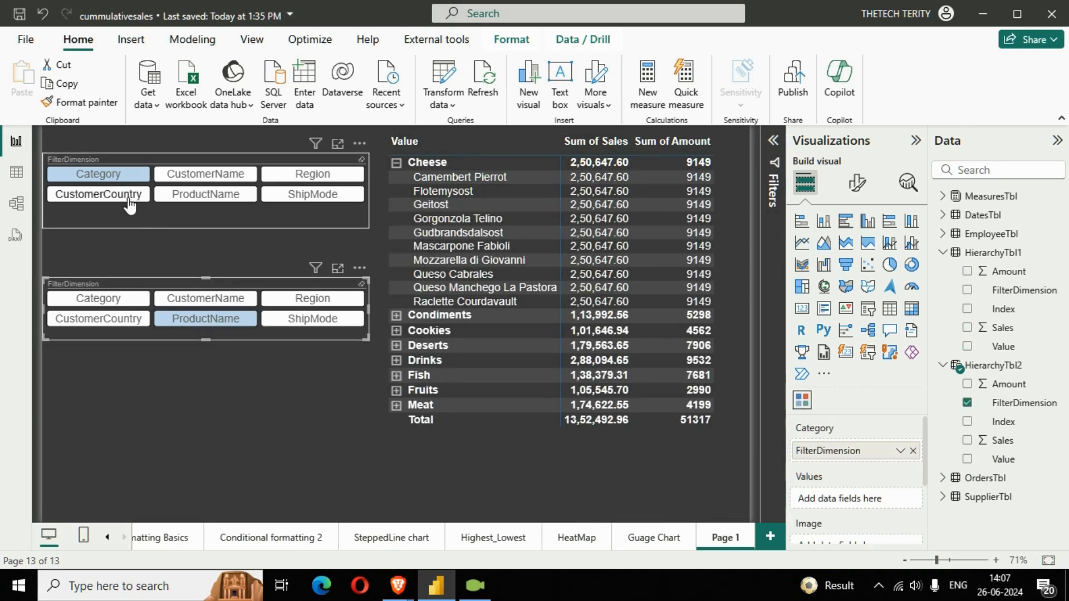
{"action": "left_click", "coordinate": [129, 196]}
{"action": "left_click", "coordinate": [132, 309]}
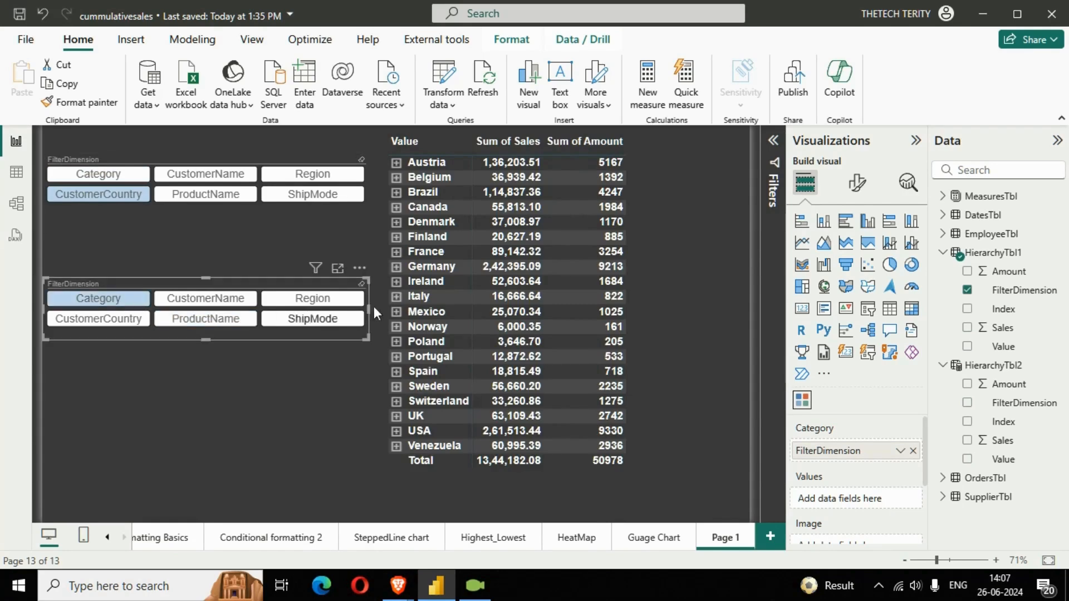
Step: Turn on drill-down mode for the matrix and expand all rows down one level in the hierarchy
{"action": "left_click", "coordinate": [553, 166]}
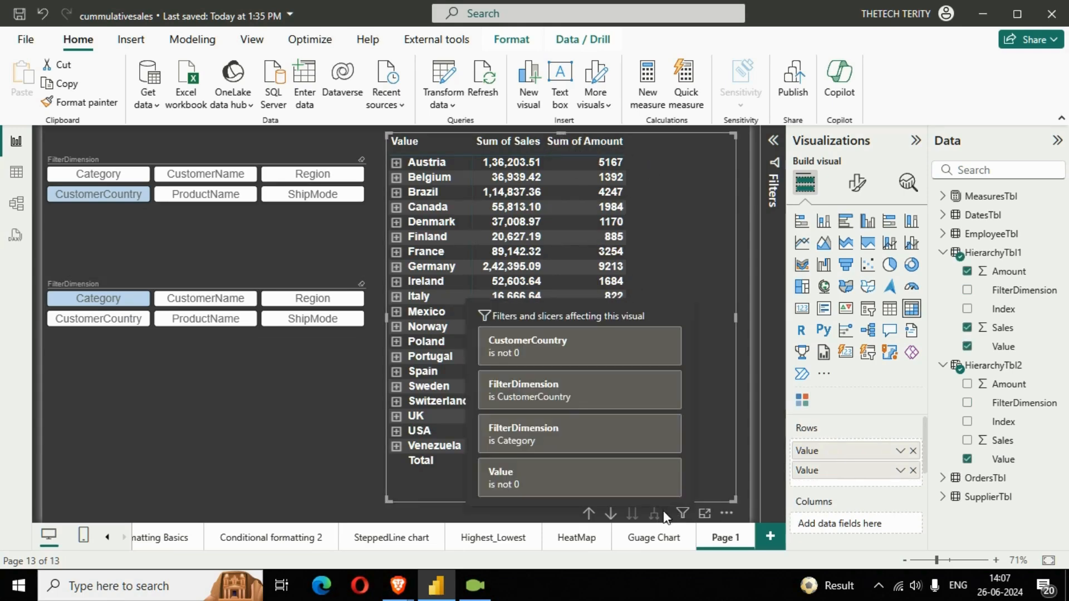
{"action": "left_click", "coordinate": [611, 513]}
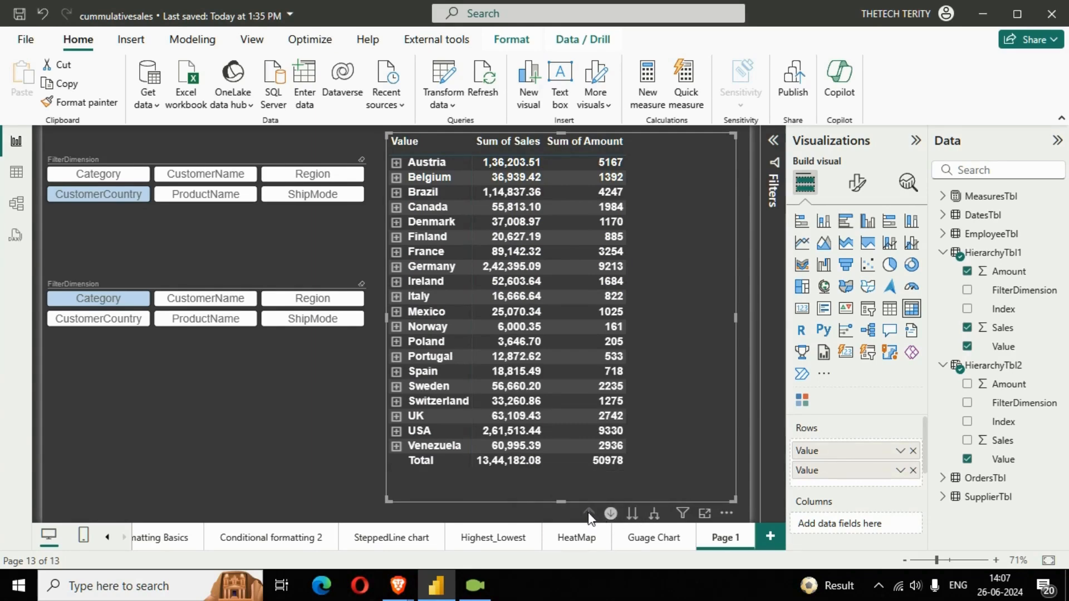
{"action": "left_click", "coordinate": [656, 514]}
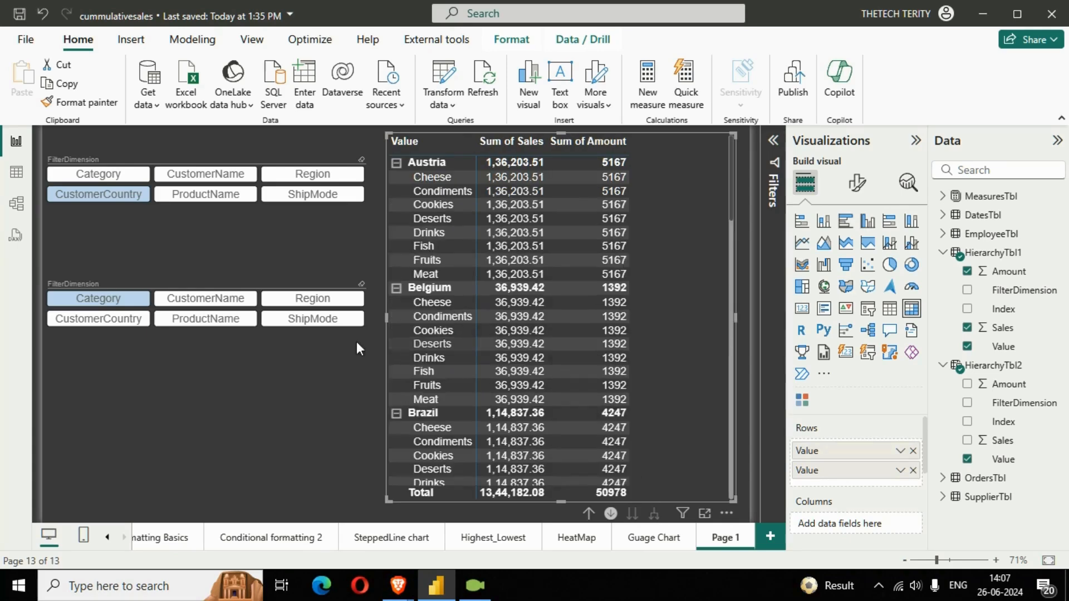
{"action": "left_click", "coordinate": [124, 214]}
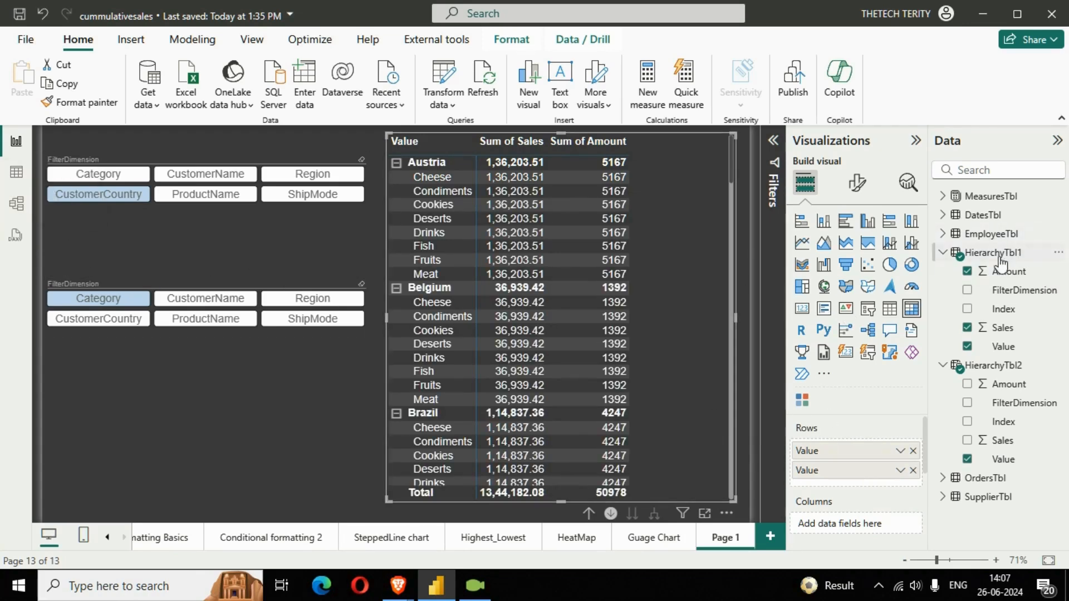
Step: Examine the relationship between HierarchyTbl1 and HierarchyTbl2 in the data model and return to the report page
{"action": "left_click", "coordinate": [16, 203]}
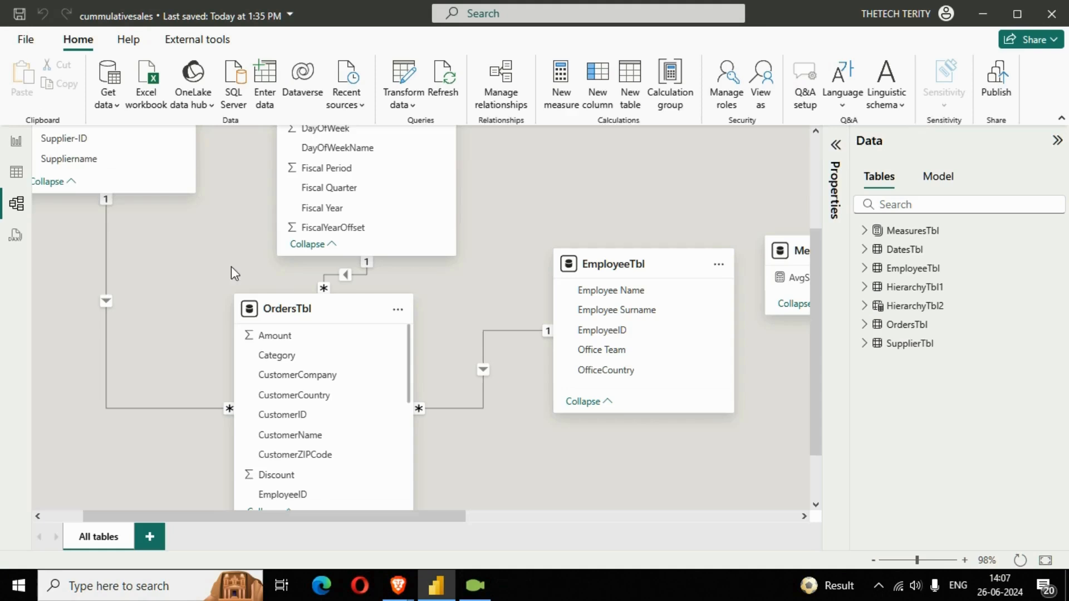
{"action": "left_click_drag", "start_coordinate": [457, 518], "coordinate": [764, 521]}
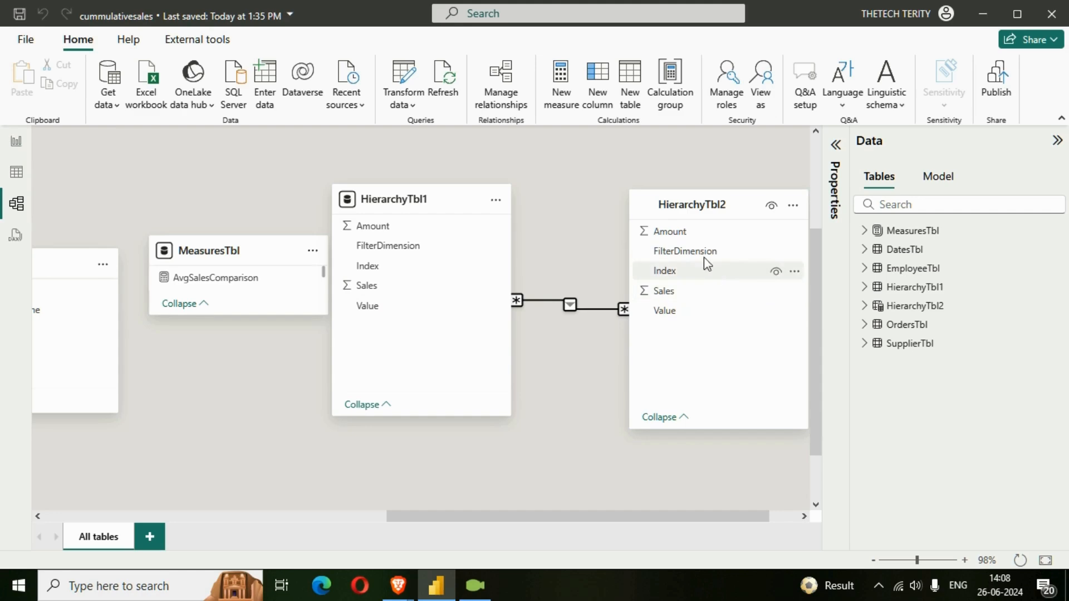
{"action": "left_click", "coordinate": [16, 141]}
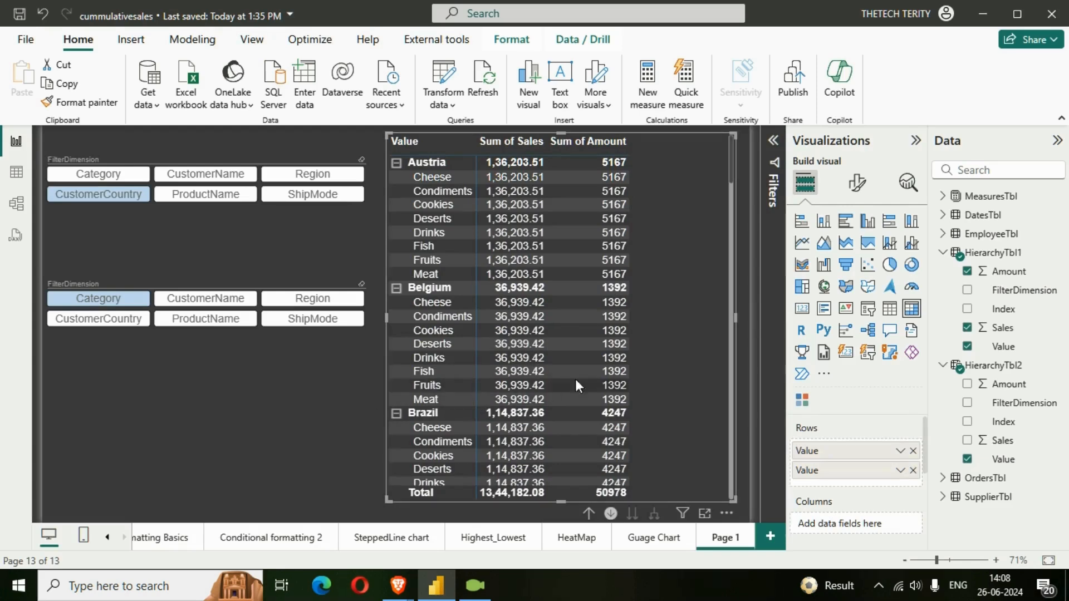
Step: Replace the matrix's Sum of Sales and Sum of Amount values with the Sales and Amount fields from HierarchyTbl2
{"action": "scroll", "coordinate": [877, 527], "scroll_direction": "down", "scroll_amount": 3}
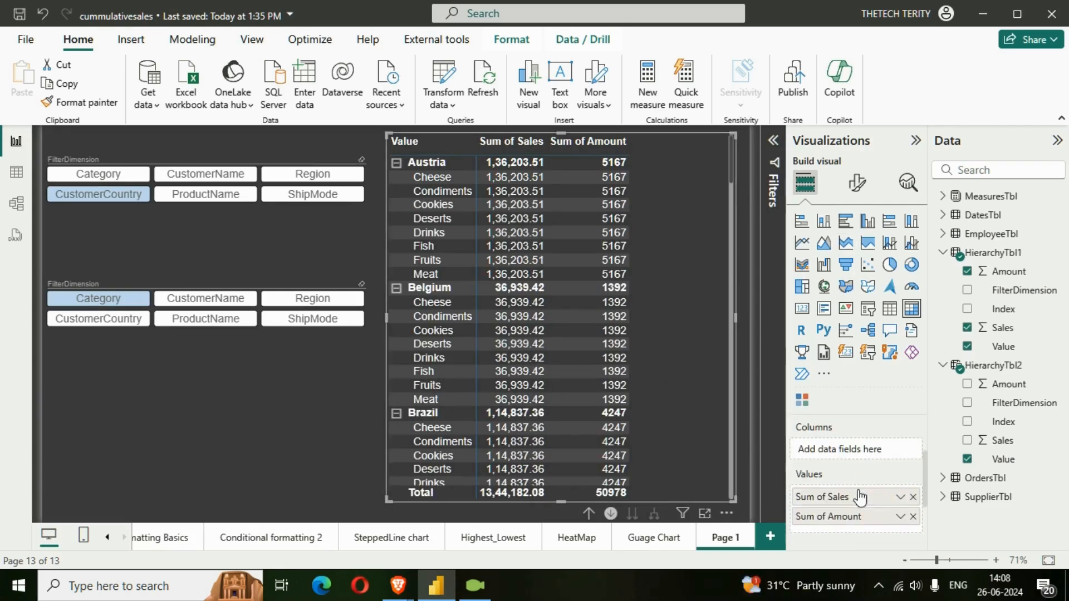
{"action": "left_click", "coordinate": [913, 494]}
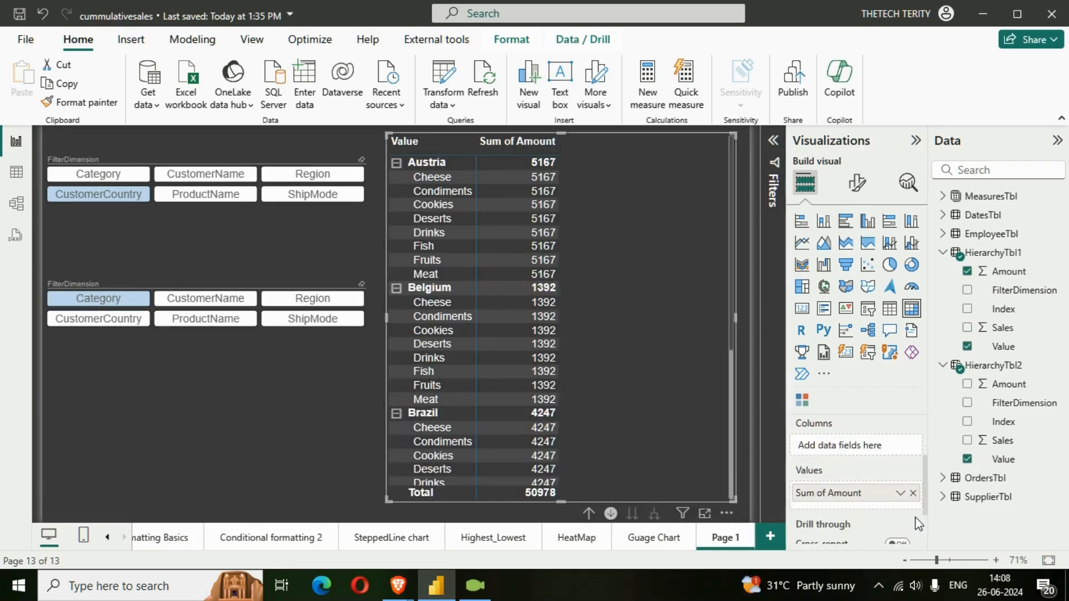
{"action": "left_click", "coordinate": [912, 494]}
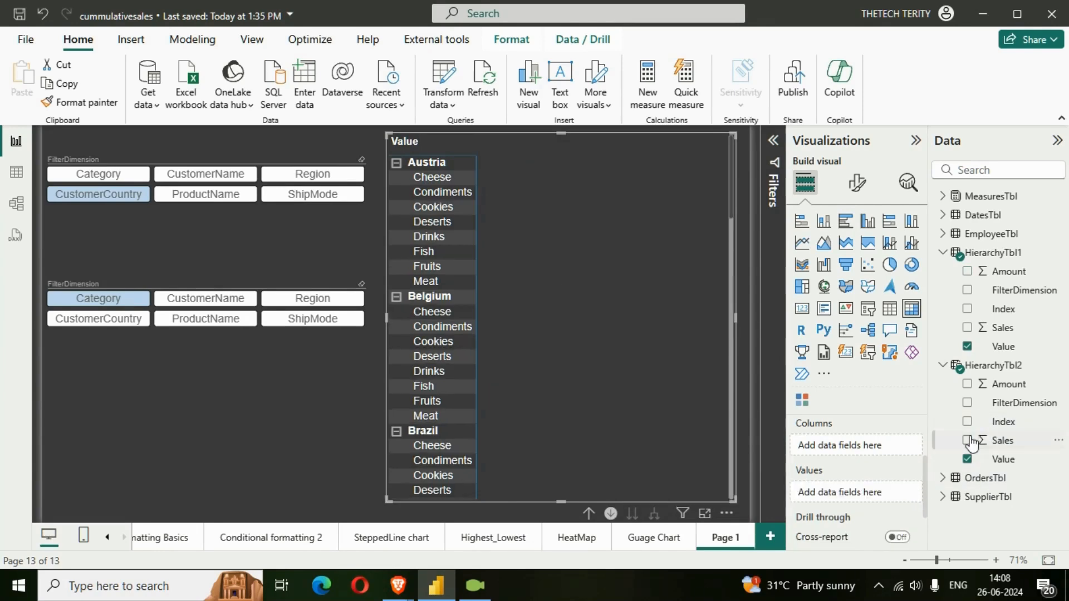
{"action": "left_click", "coordinate": [969, 440]}
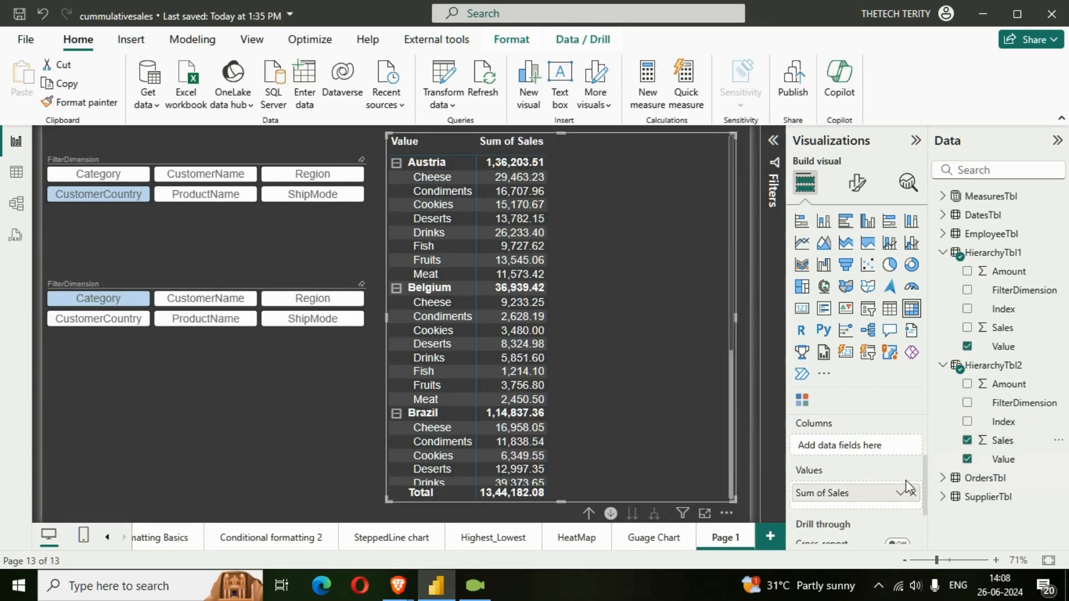
{"action": "left_click", "coordinate": [968, 384]}
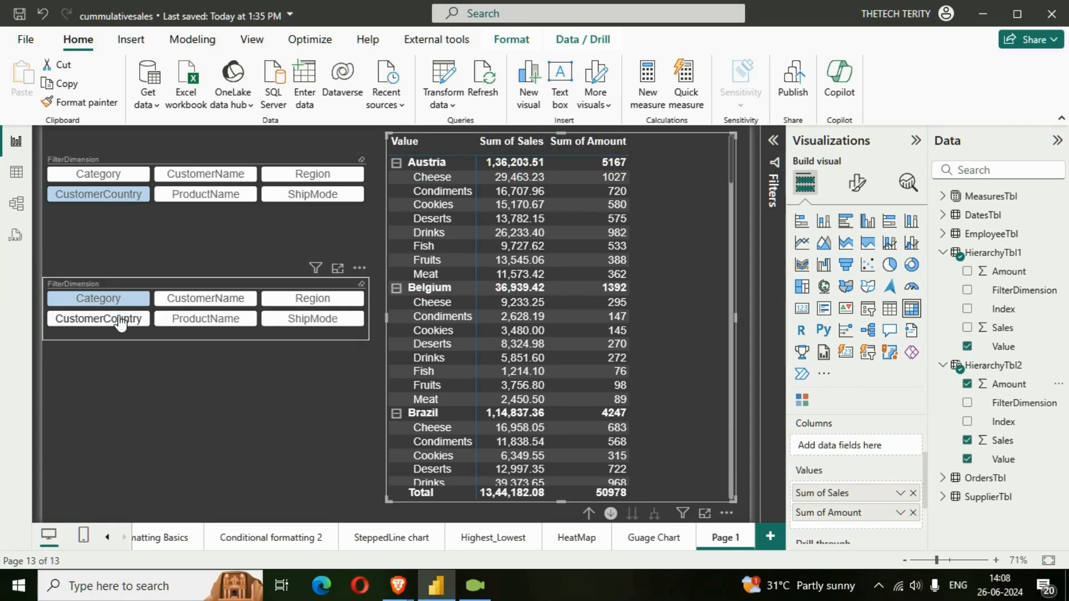
Step: Choose ProductName in the HierarchyTbl2 slicer and review the product rows under each country in the matrix
{"action": "left_click", "coordinate": [176, 320]}
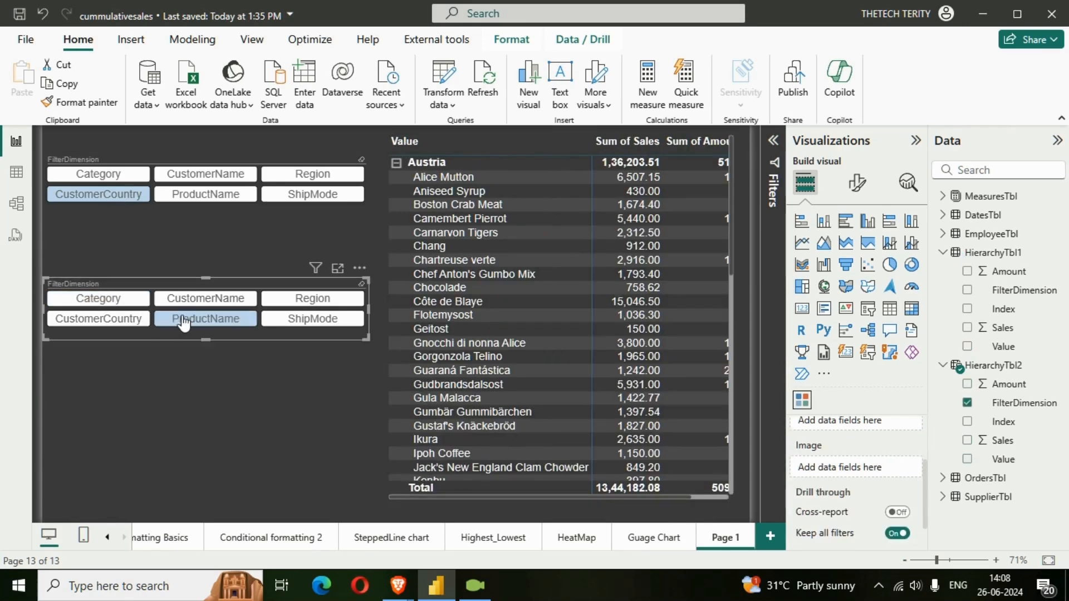
{"action": "scroll", "coordinate": [510, 306], "scroll_direction": "up", "scroll_amount": 3}
{"action": "scroll", "coordinate": [510, 307], "scroll_direction": "down", "scroll_amount": 15}
{"action": "scroll", "coordinate": [510, 306], "scroll_direction": "down", "scroll_amount": 5}
{"action": "scroll", "coordinate": [510, 307], "scroll_direction": "up", "scroll_amount": 8}
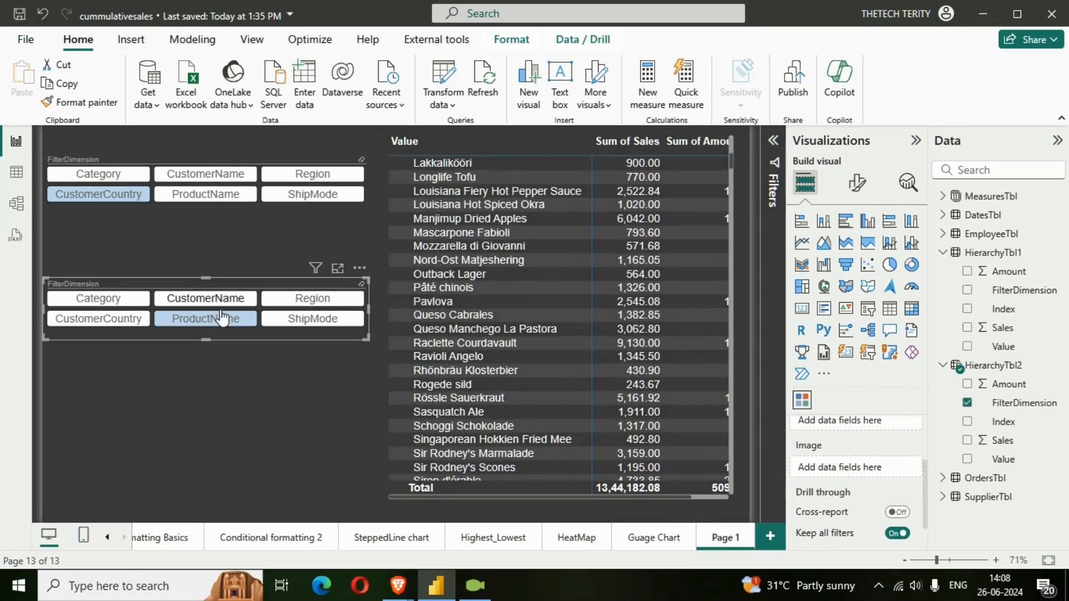
Step: Choose ShipMode in the HierarchyTbl2 slicer and CustomerName in the HierarchyTbl1 slicer, and look through the matrix rows
{"action": "left_click", "coordinate": [321, 328]}
{"action": "scroll", "coordinate": [565, 322], "scroll_direction": "up", "scroll_amount": 5}
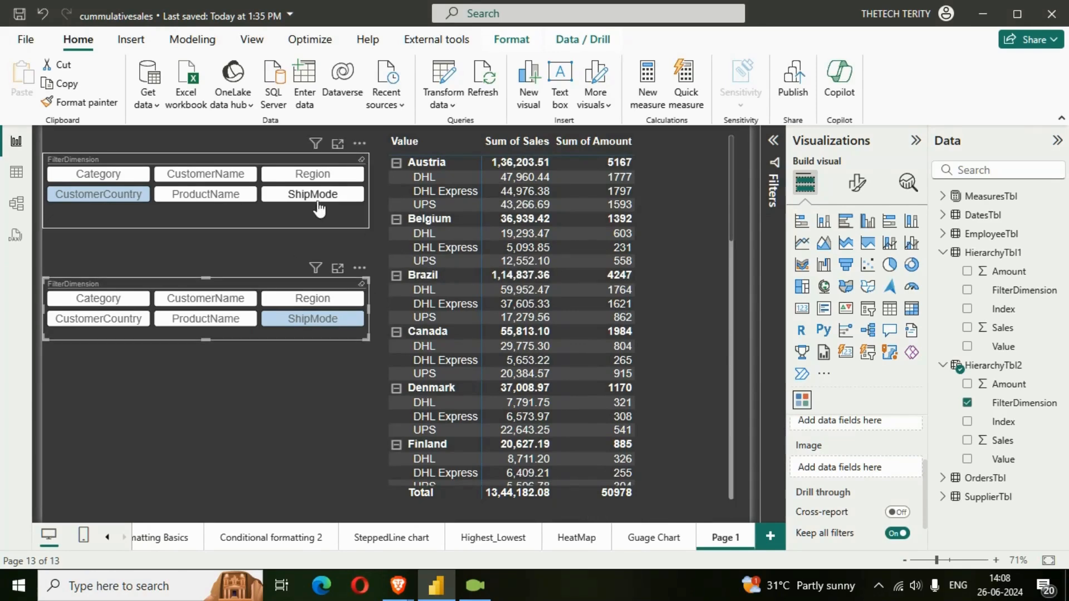
{"action": "left_click", "coordinate": [228, 181]}
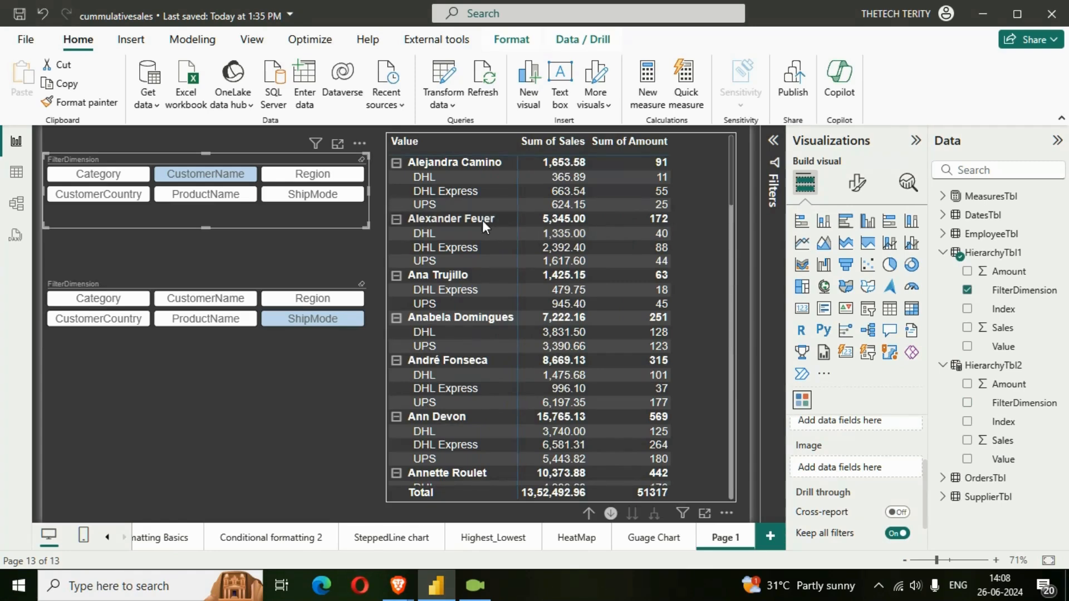
{"action": "scroll", "coordinate": [524, 340], "scroll_direction": "down", "scroll_amount": 8}
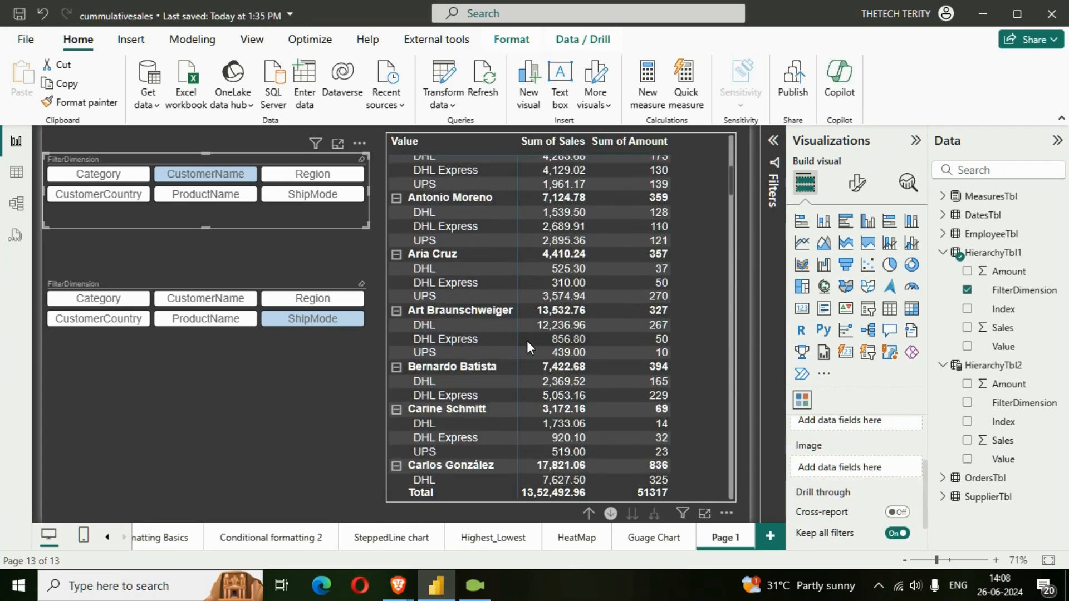
{"action": "scroll", "coordinate": [527, 341], "scroll_direction": "up", "scroll_amount": 8}
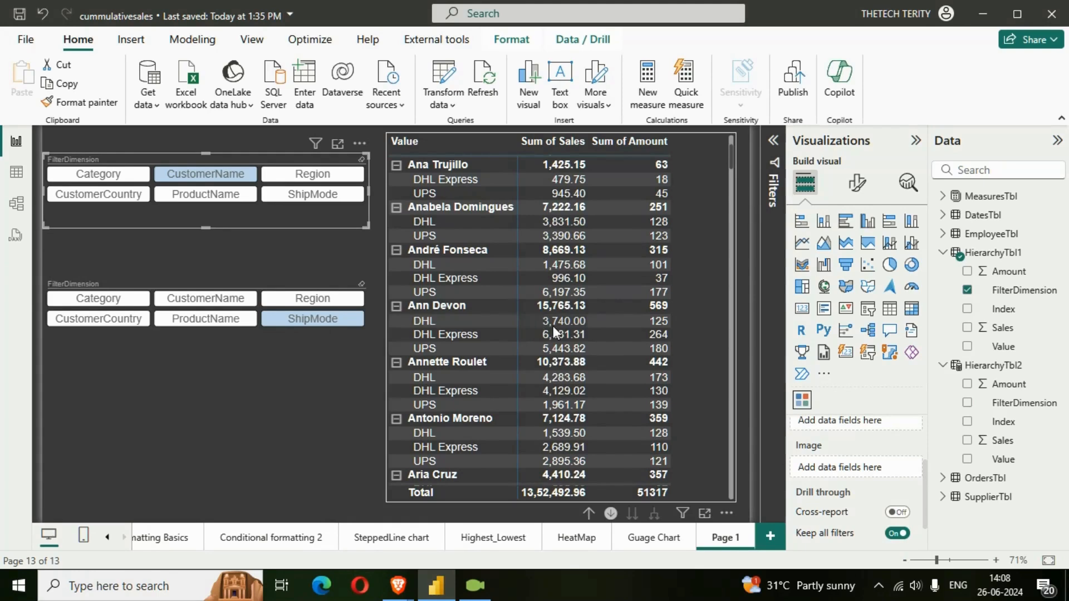